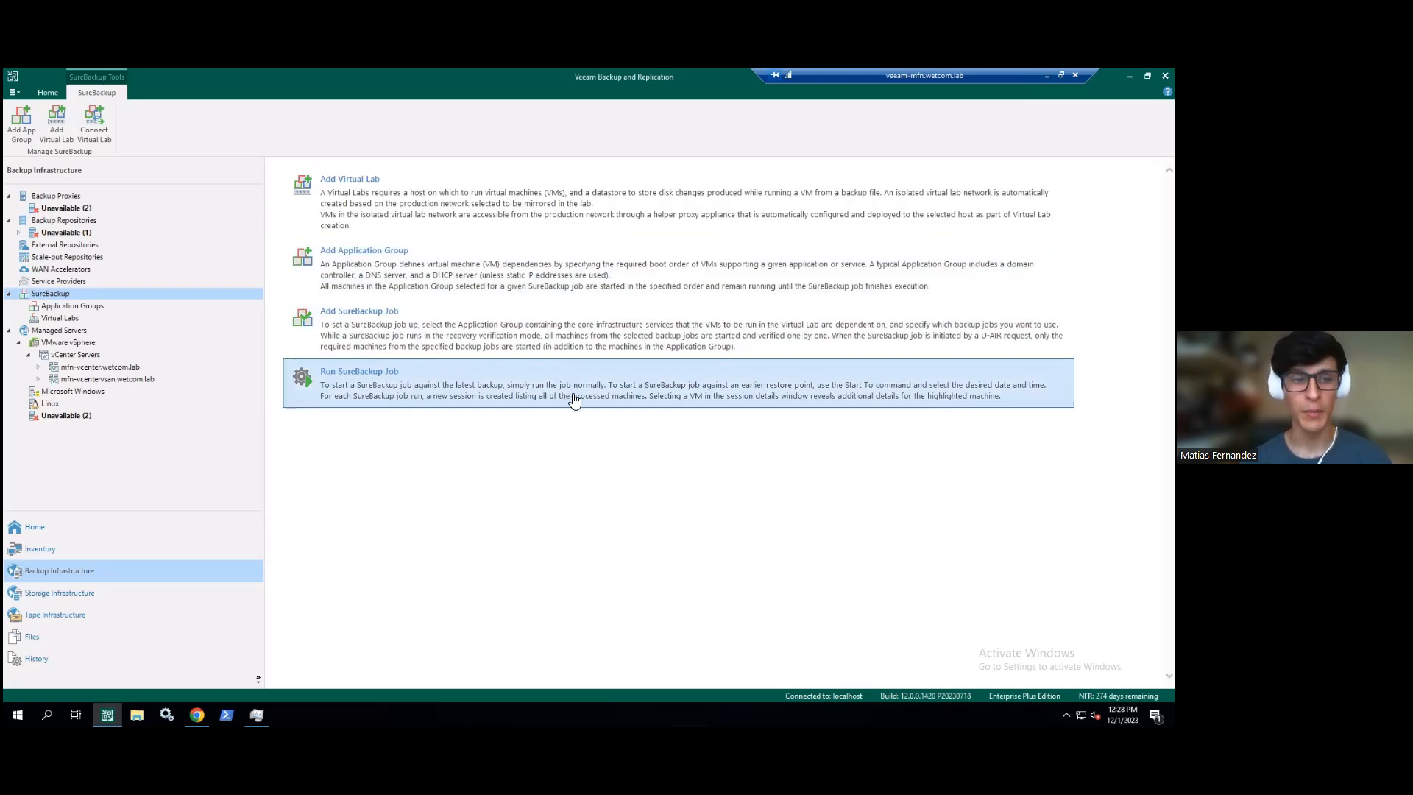
- Select Virtual Lab - Replica under Virtual Labs and open it in the Edit Virtual Lab wizard
click(53, 320)
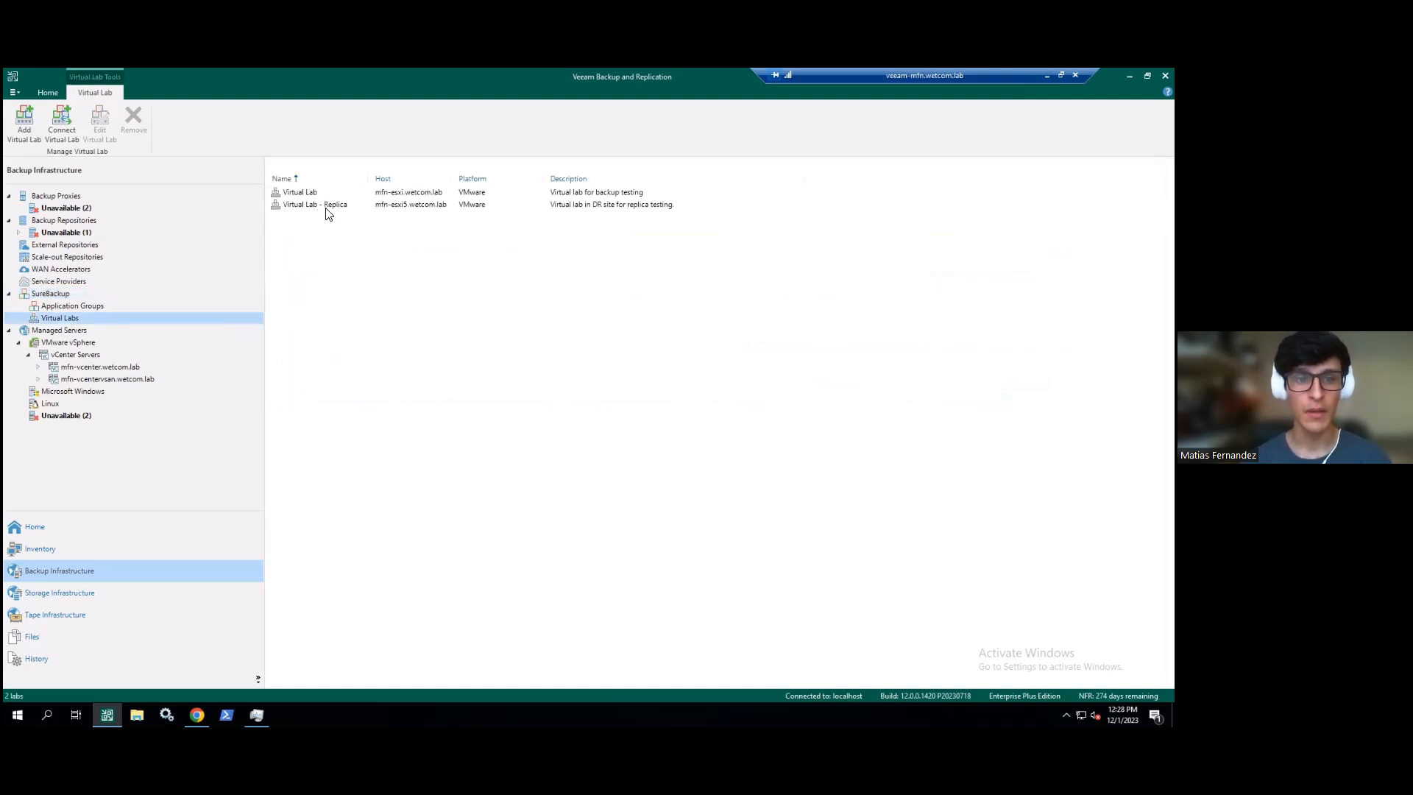
click(308, 202)
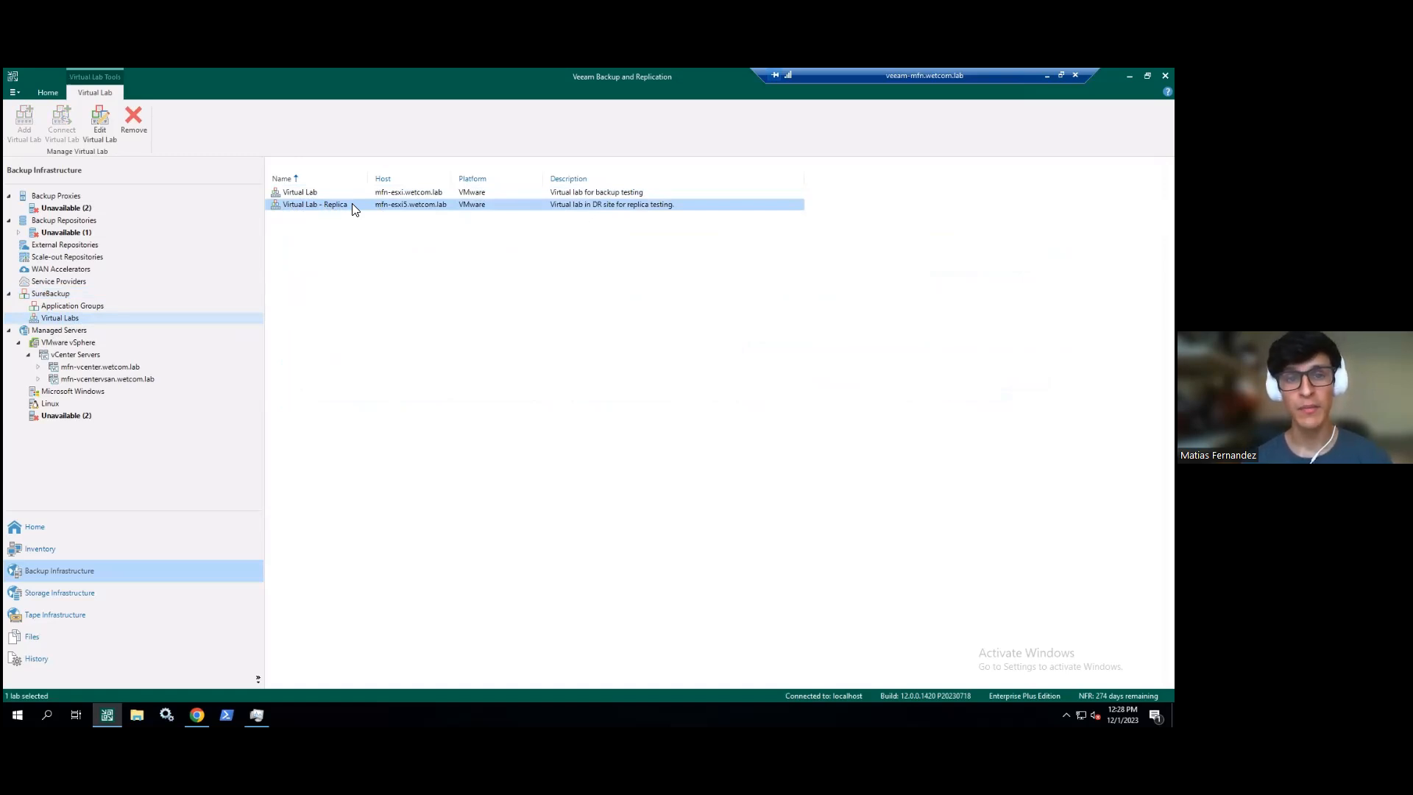
click(103, 137)
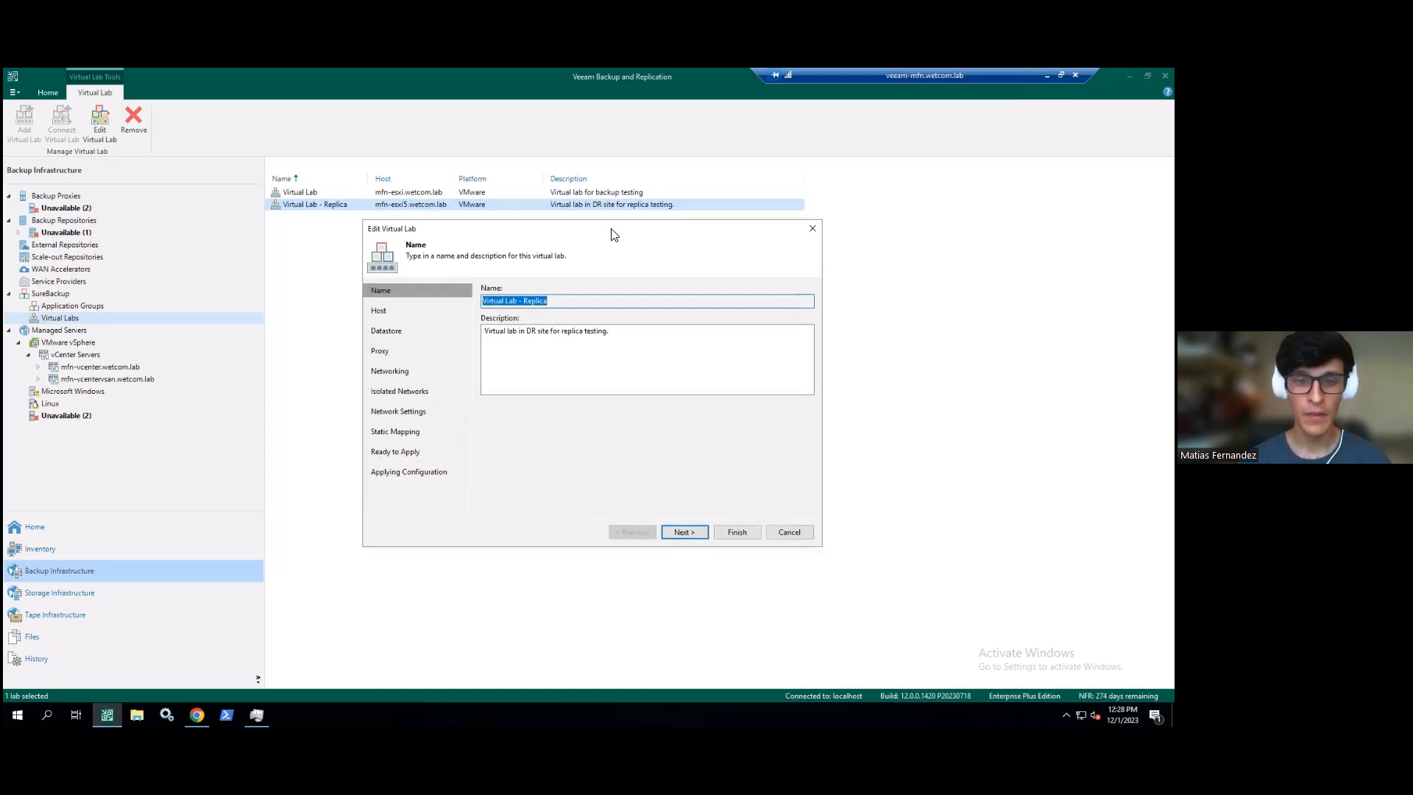
- Review the replica lab's name and description, then advance to the Host page showing mfn-esxi5.wetcom.lab
click(557, 303)
click(634, 329)
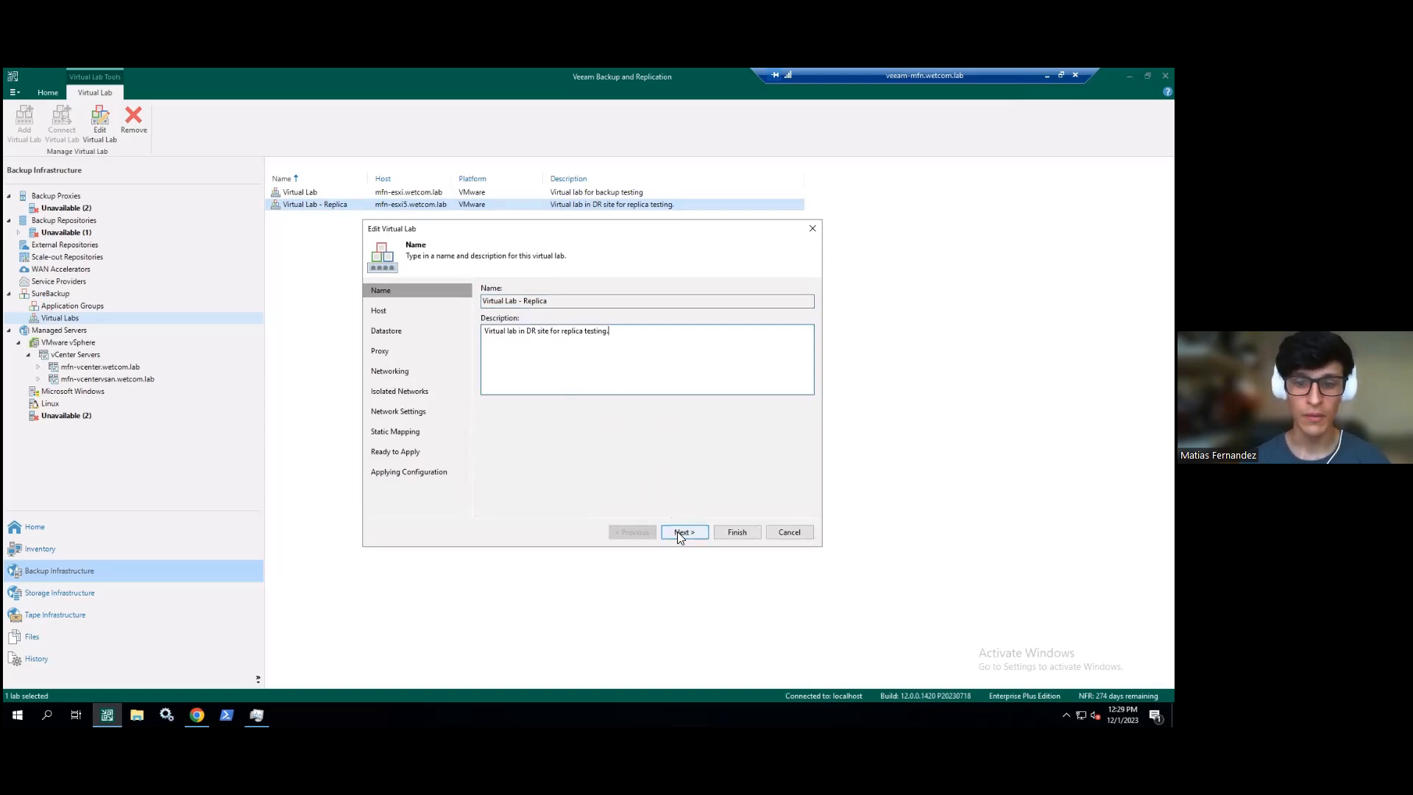
click(559, 303)
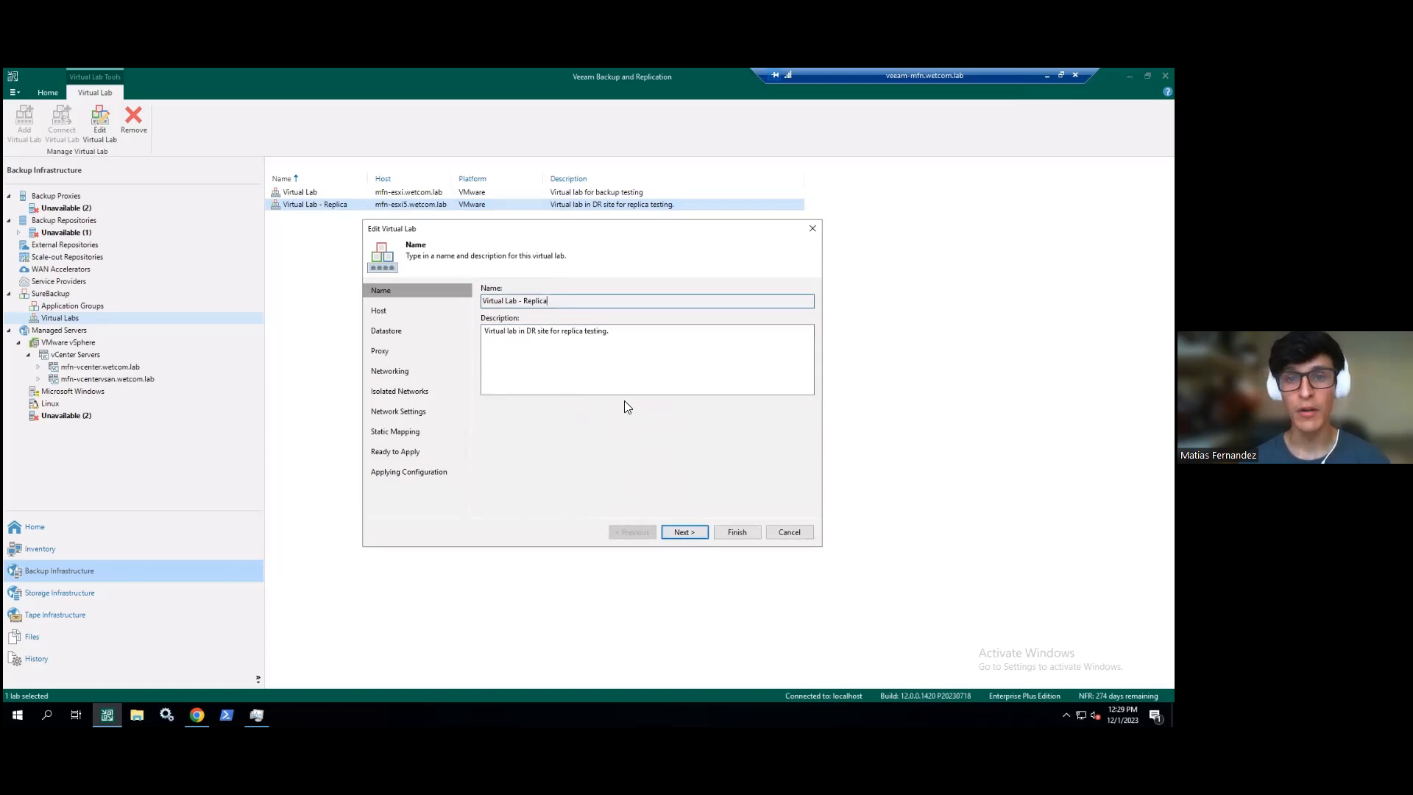
click(677, 530)
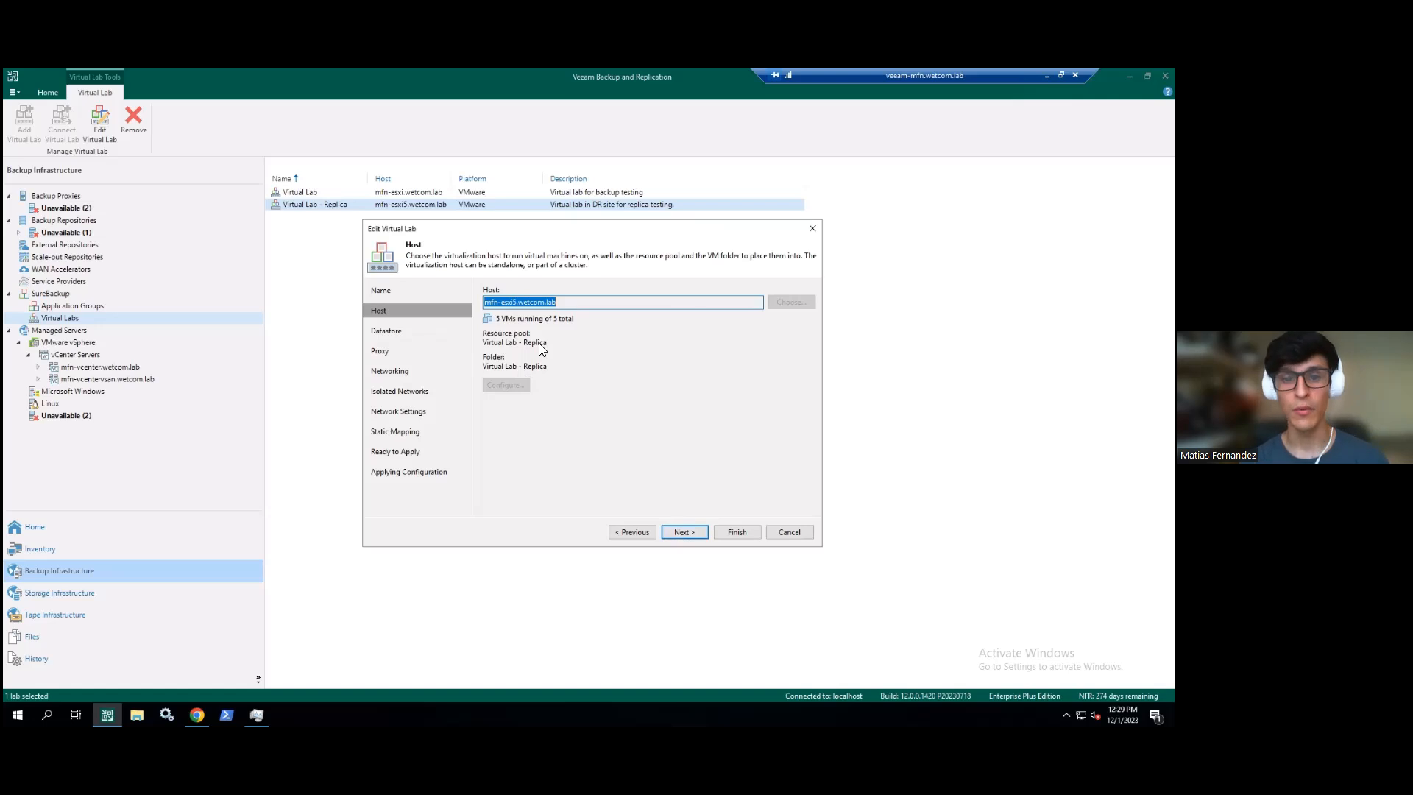
- Advance past Datastore to the Proxy page and clear Use proxy appliance in this virtual lab
click(685, 532)
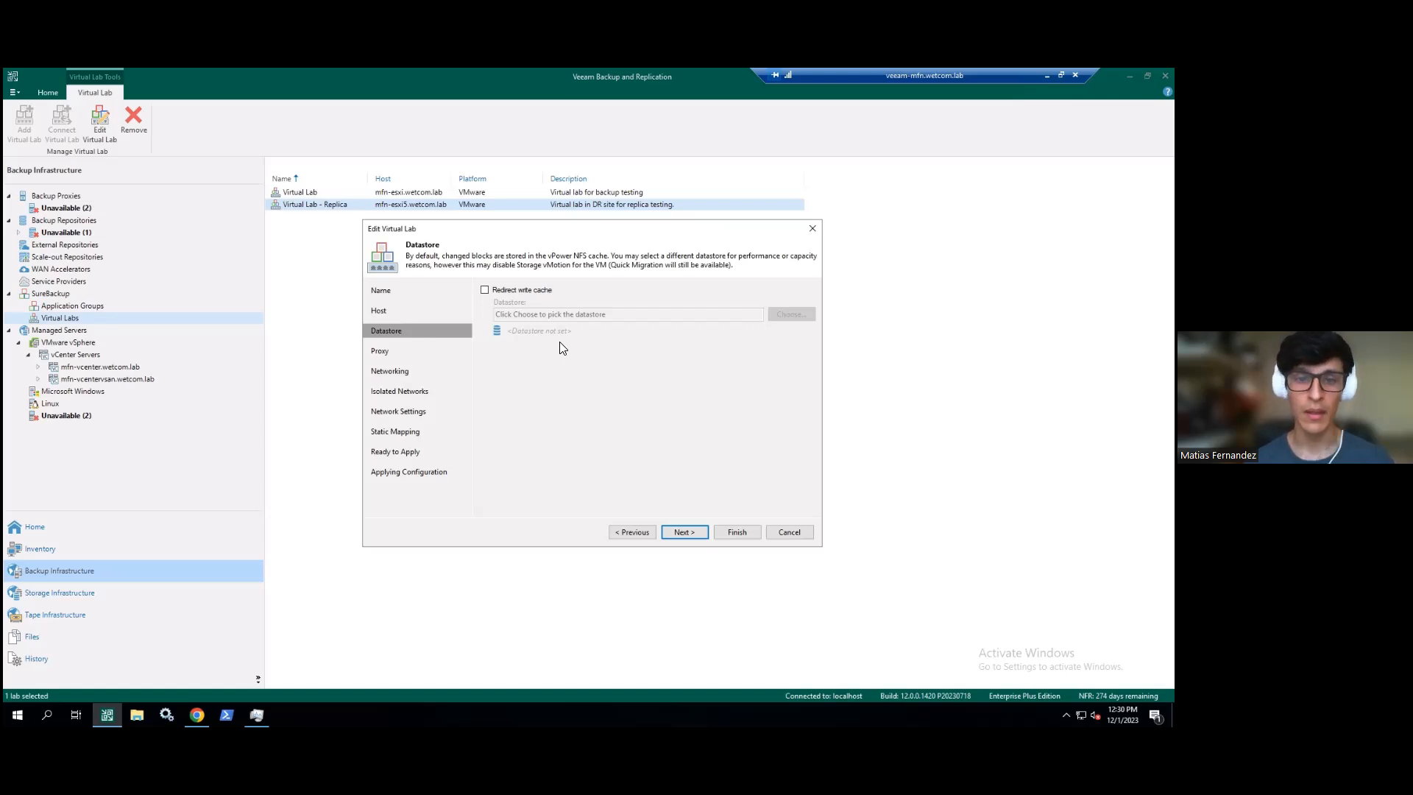
click(684, 532)
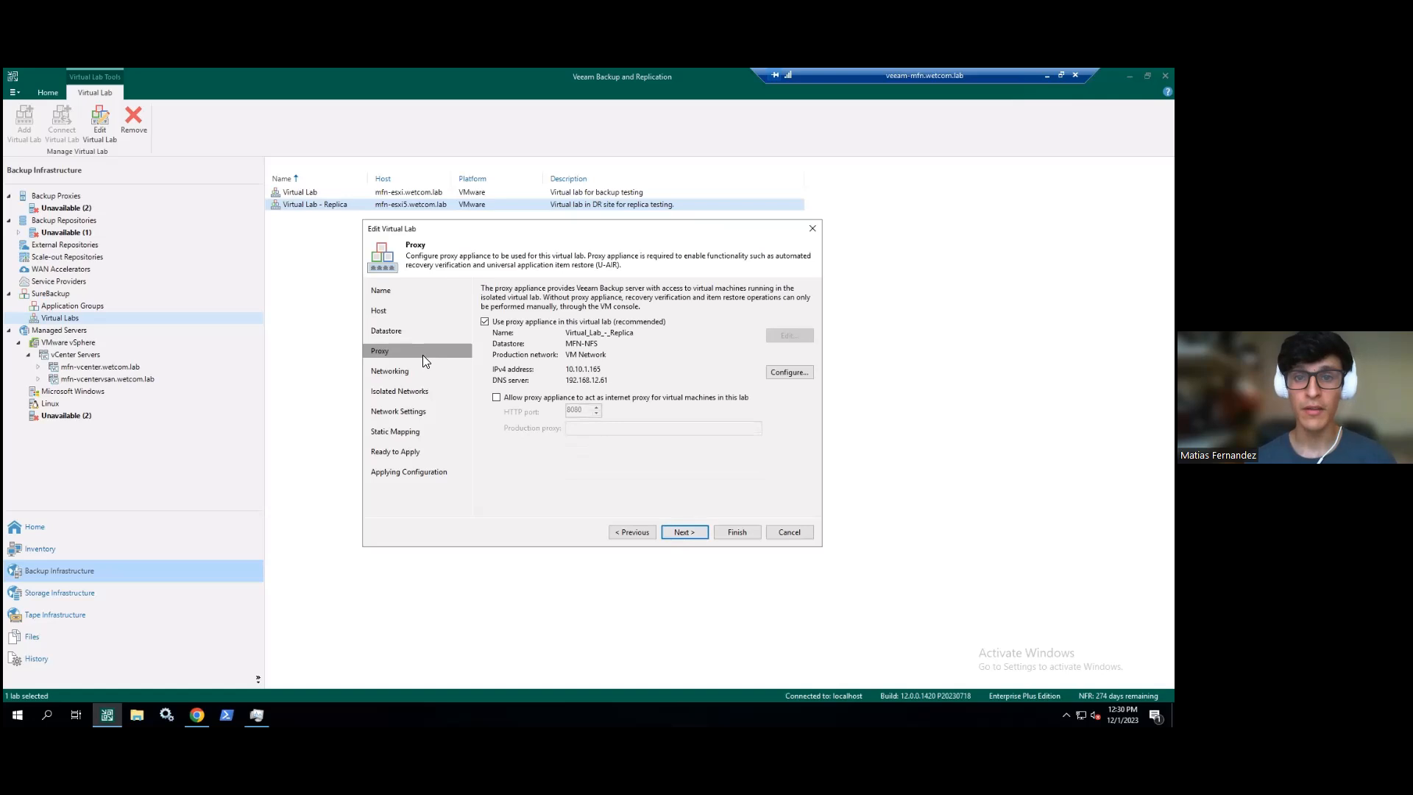
click(484, 323)
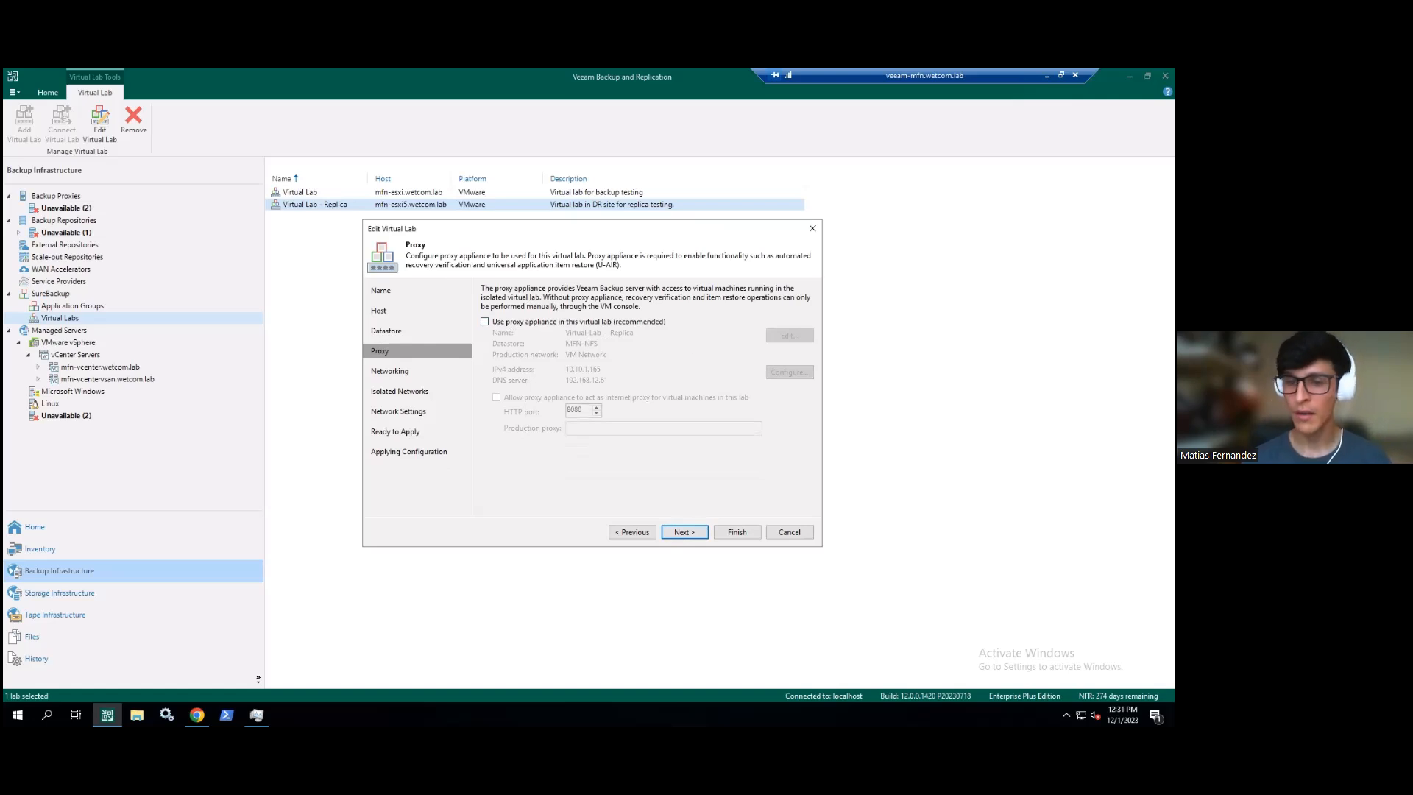
key(alt+Tab)
key(Left)
key(Left)
key(Left)
key(Left)
key(Left)
key(Left)
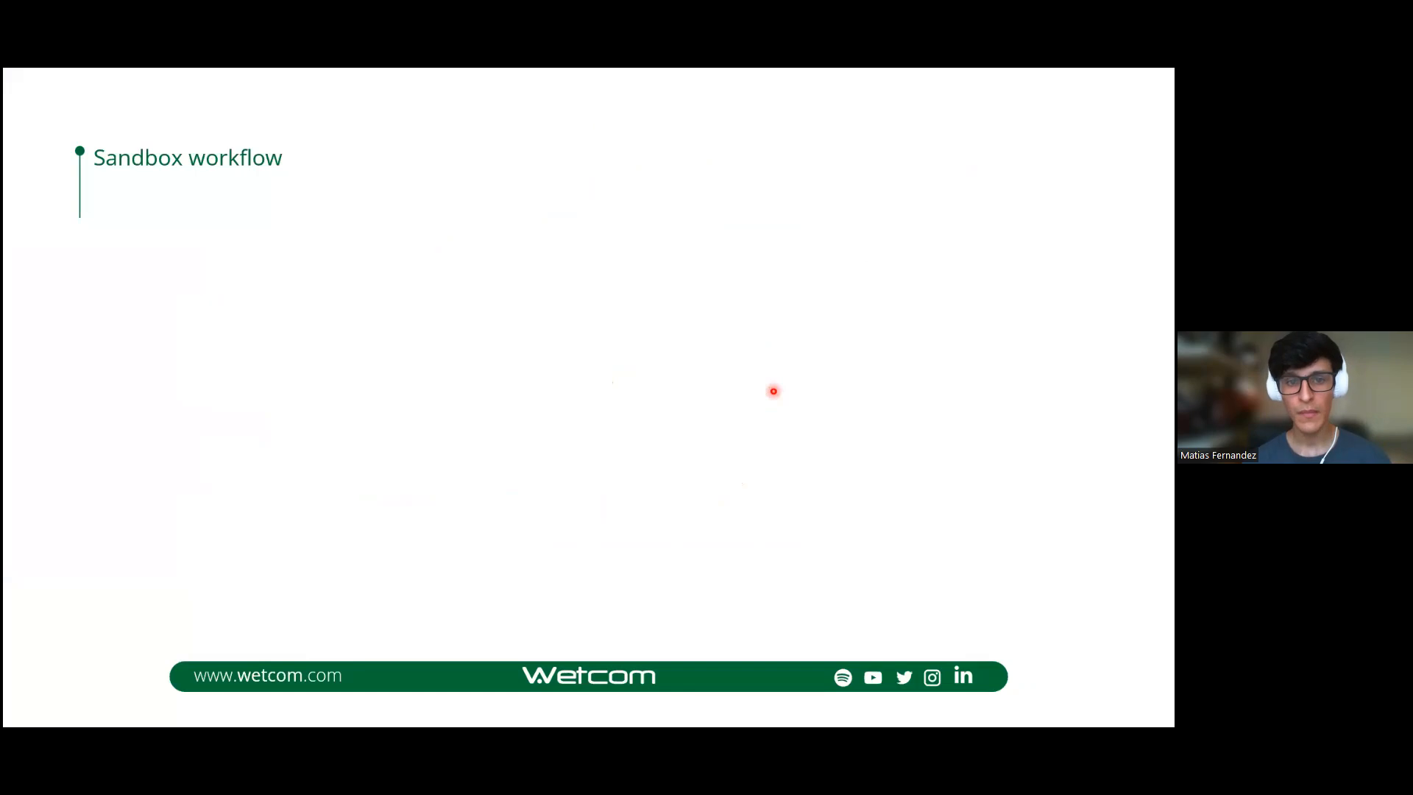
key(Left)
key(Left)
key(Left)
key(Left)
key(Left)
key(Left)
key(Left)
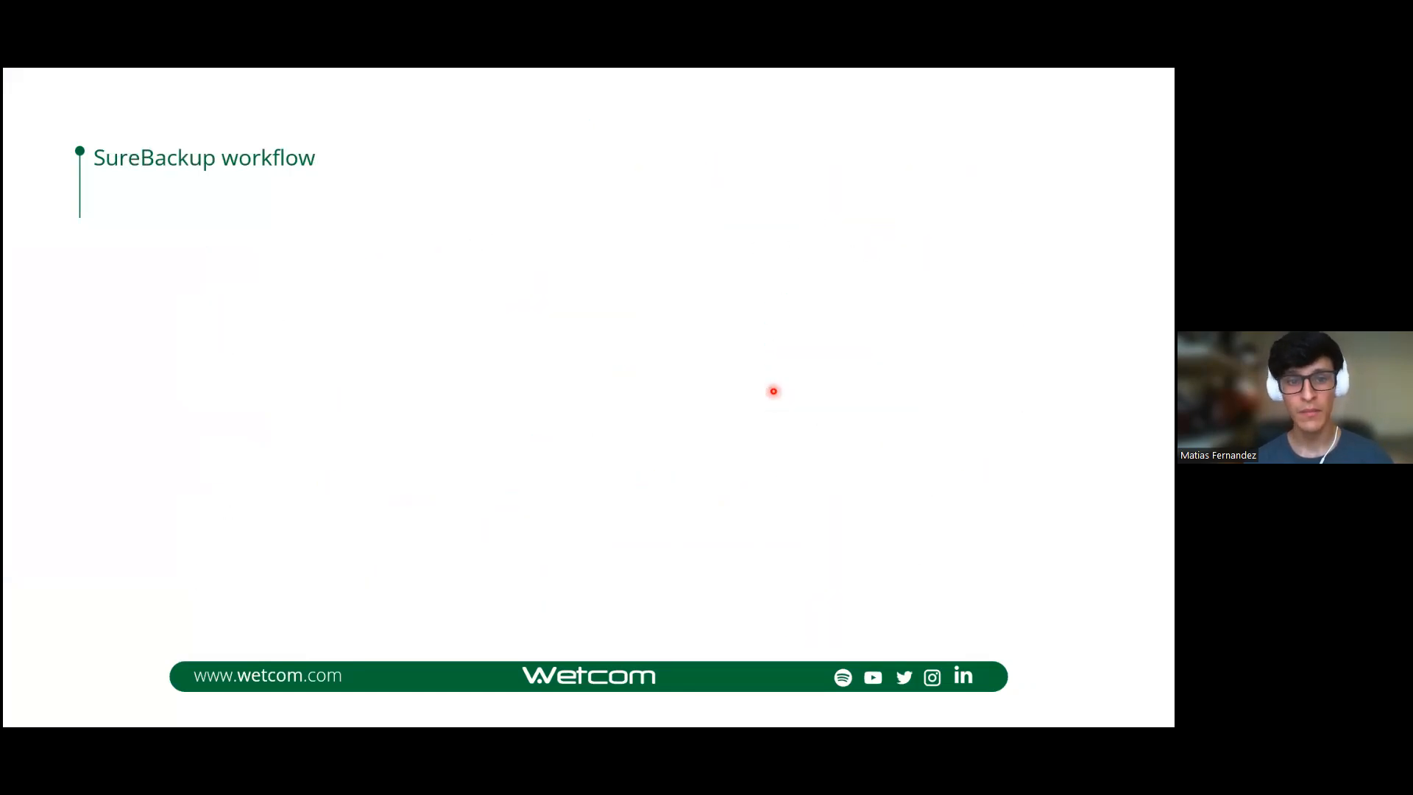
key(Left)
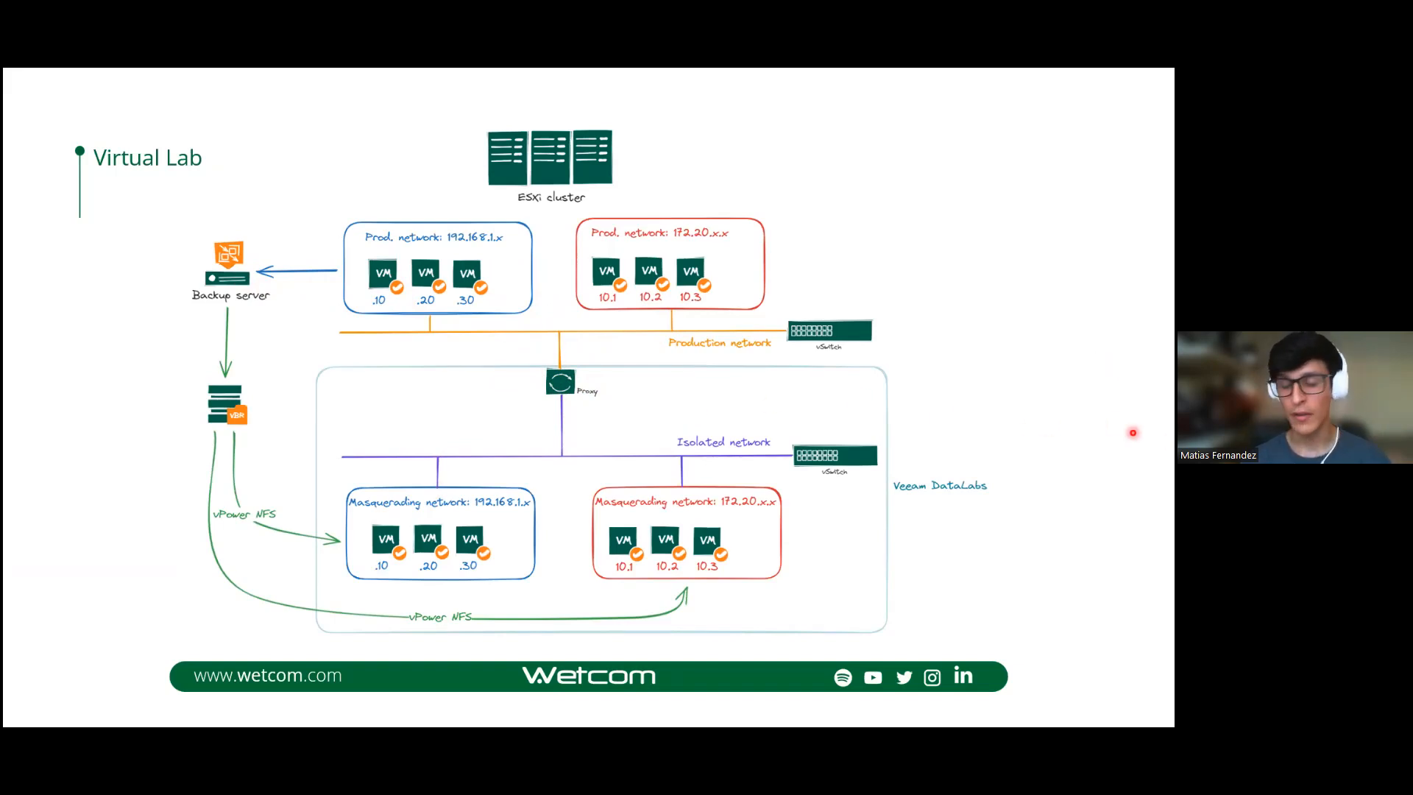
key(alt+Tab)
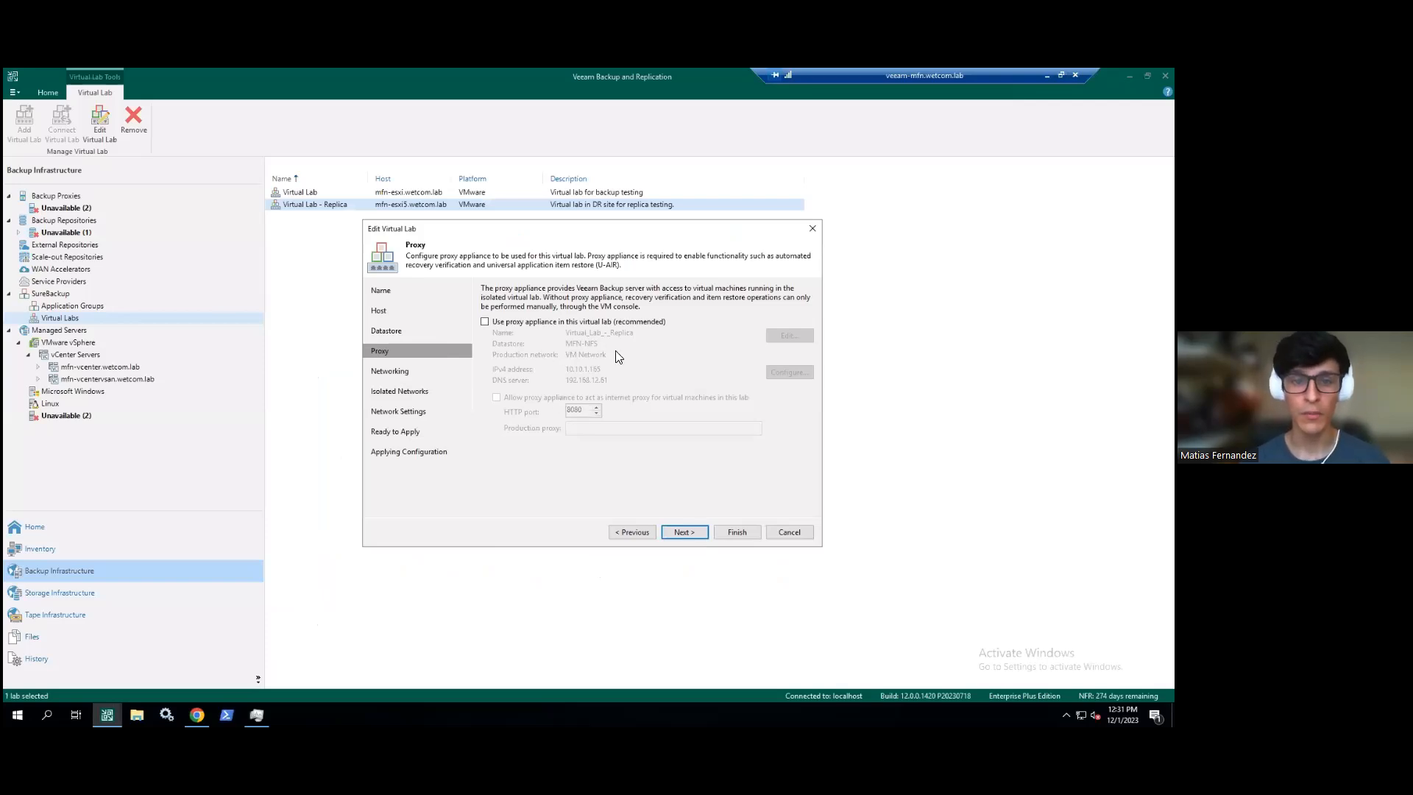
- Re-enable the proxy appliance and advance through Advanced single-host networking to Isolated Networks
click(532, 321)
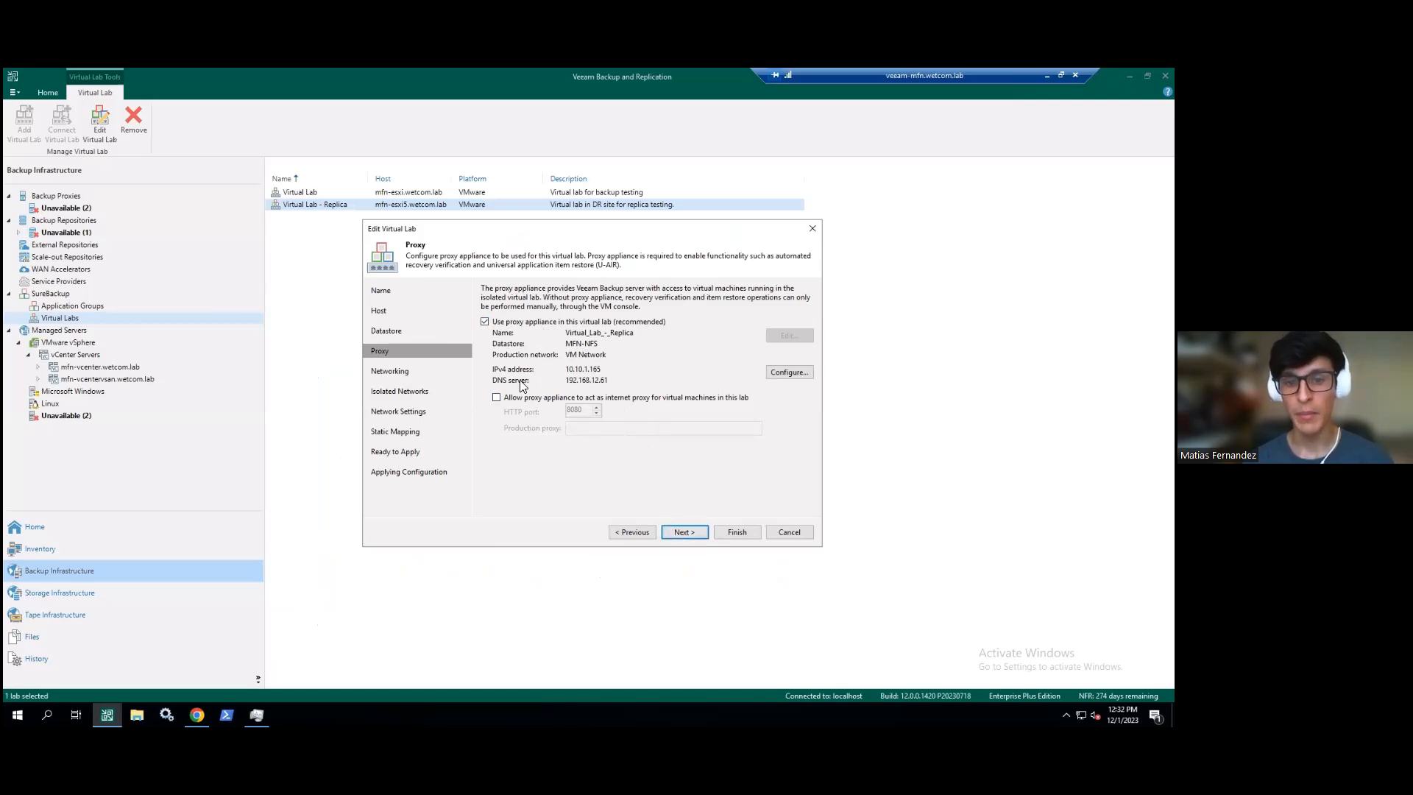
click(682, 528)
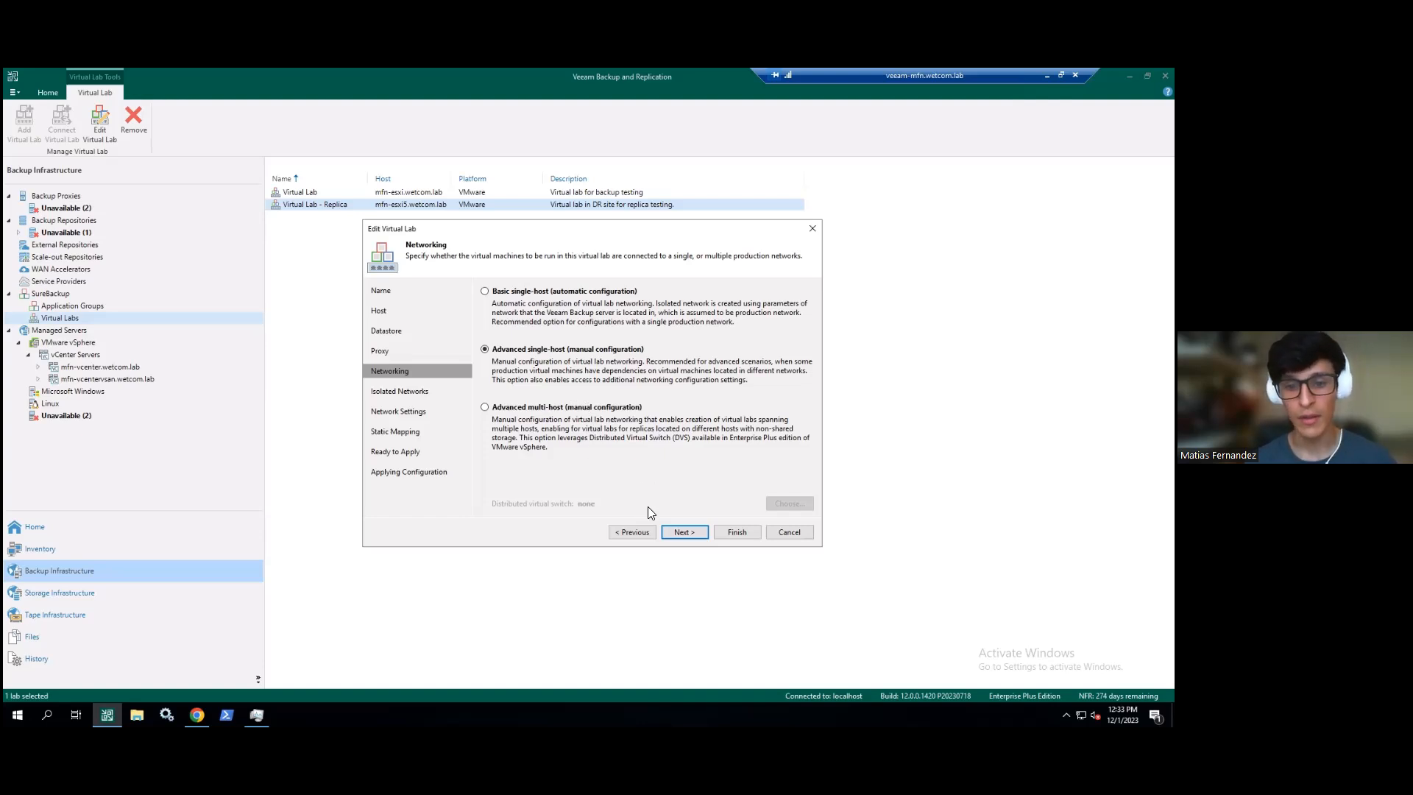
click(680, 531)
double_click(564, 305)
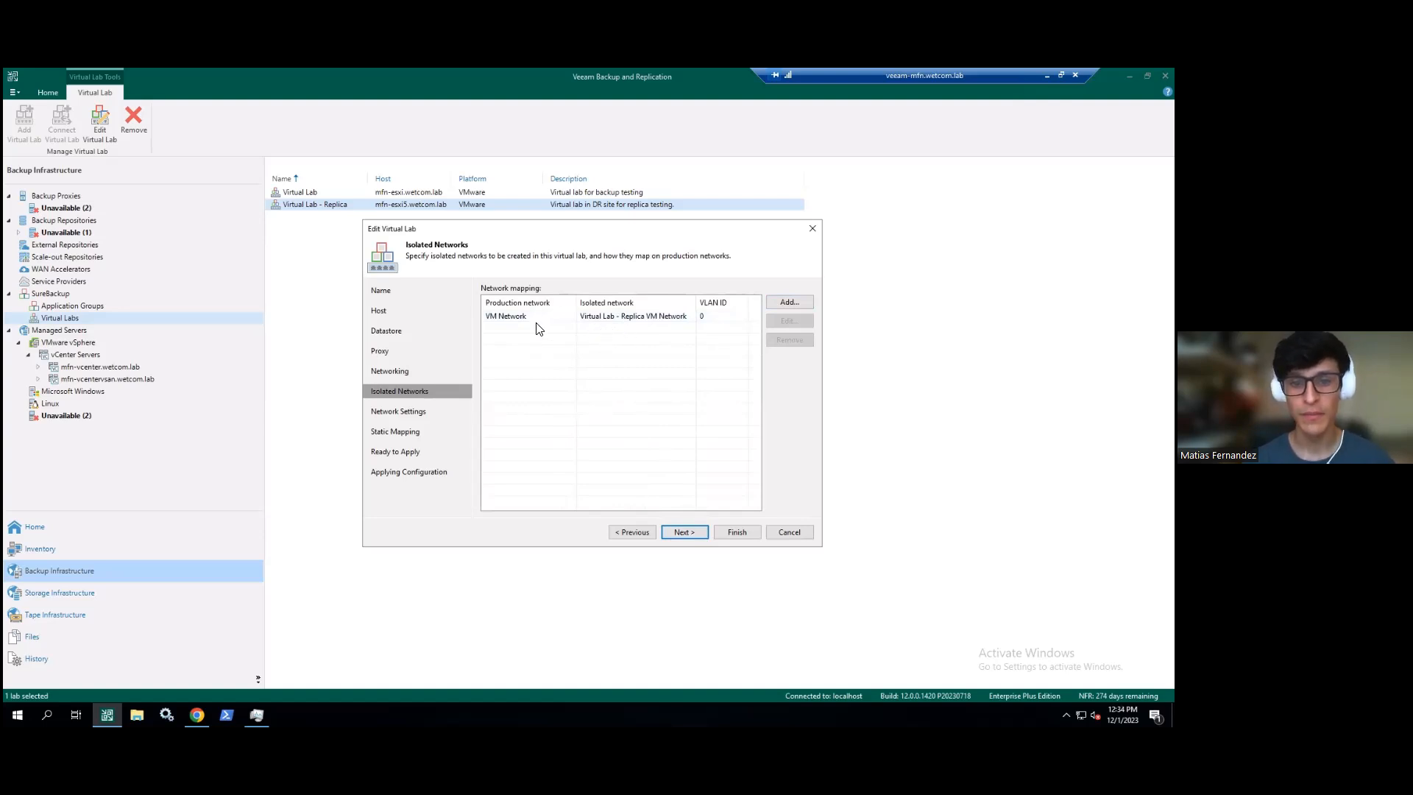
click(657, 316)
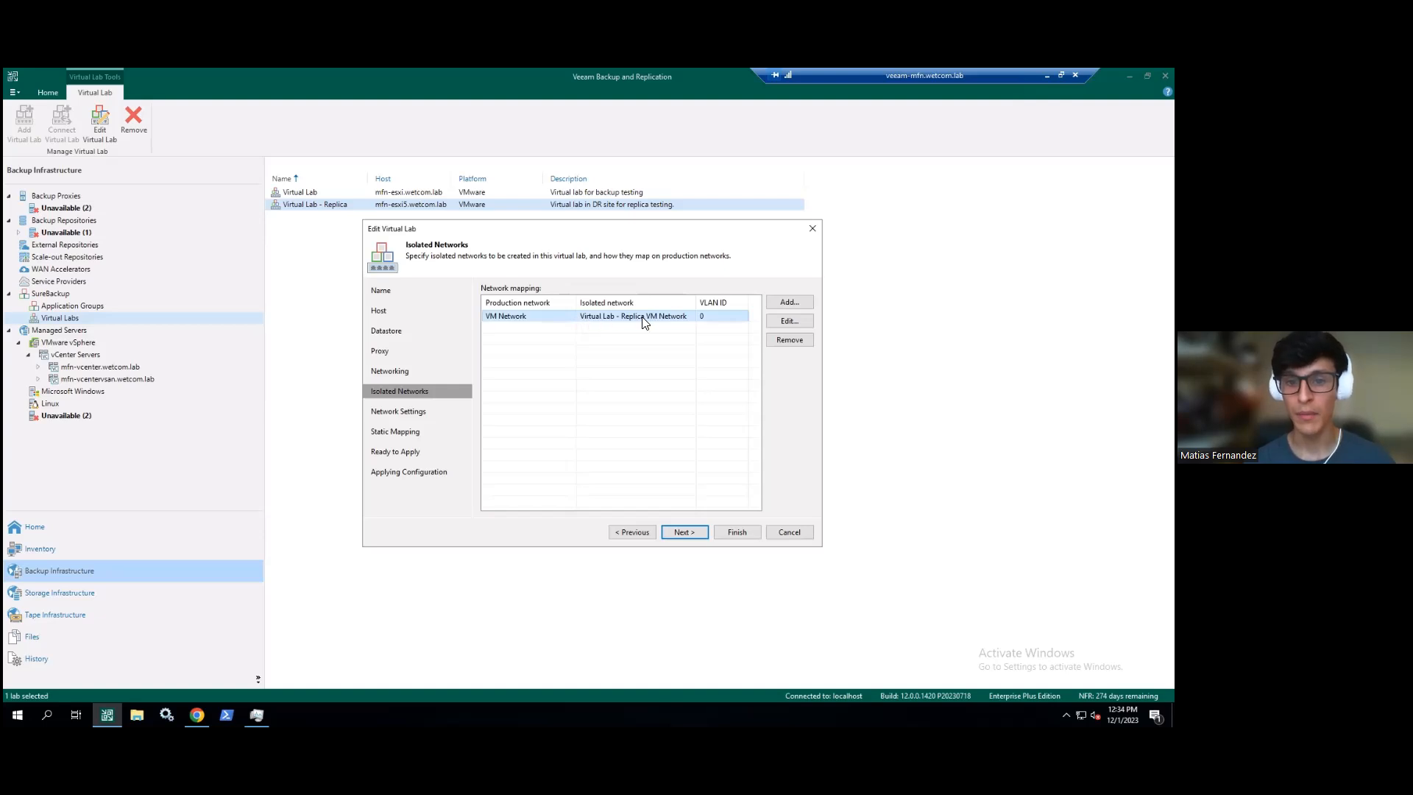
click(788, 321)
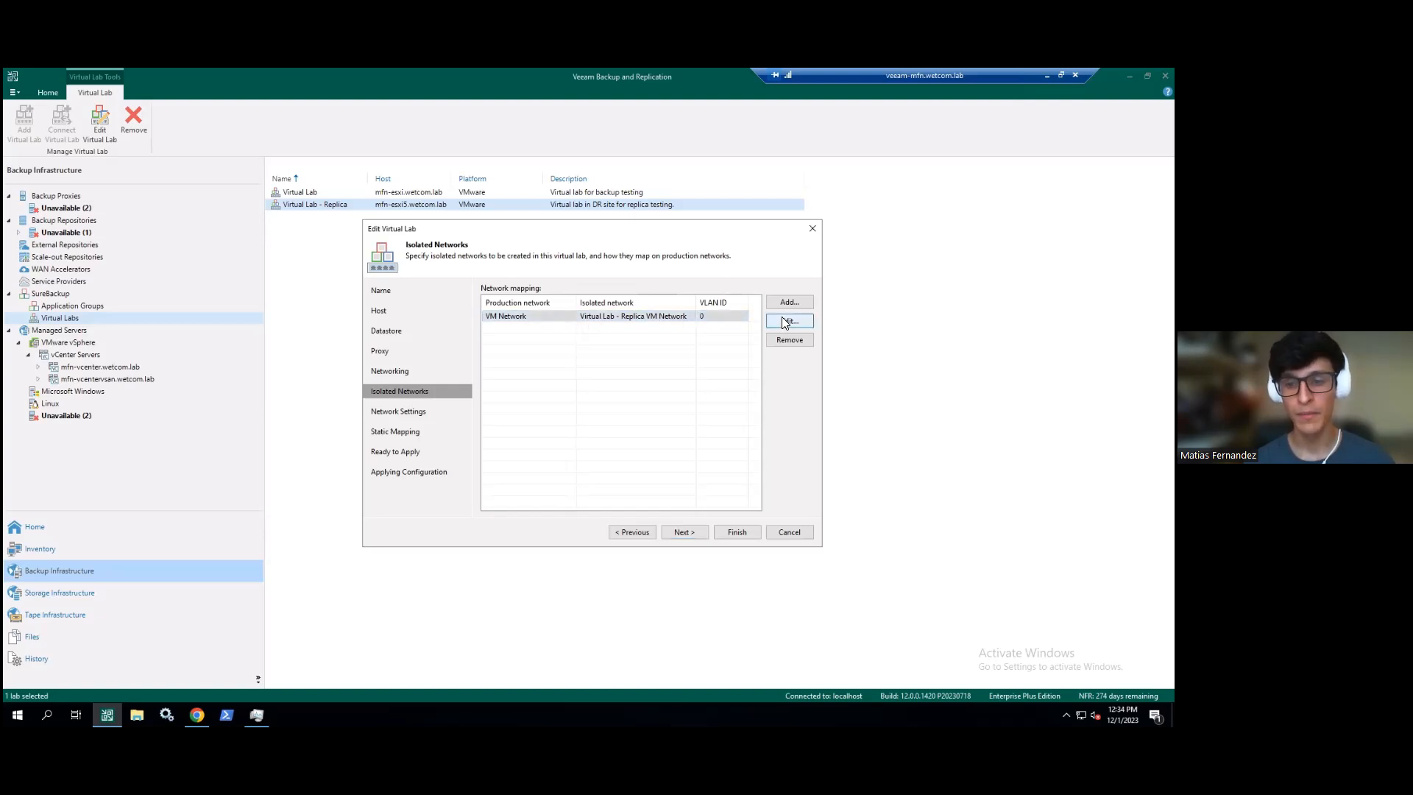
drag(575, 346, 637, 348)
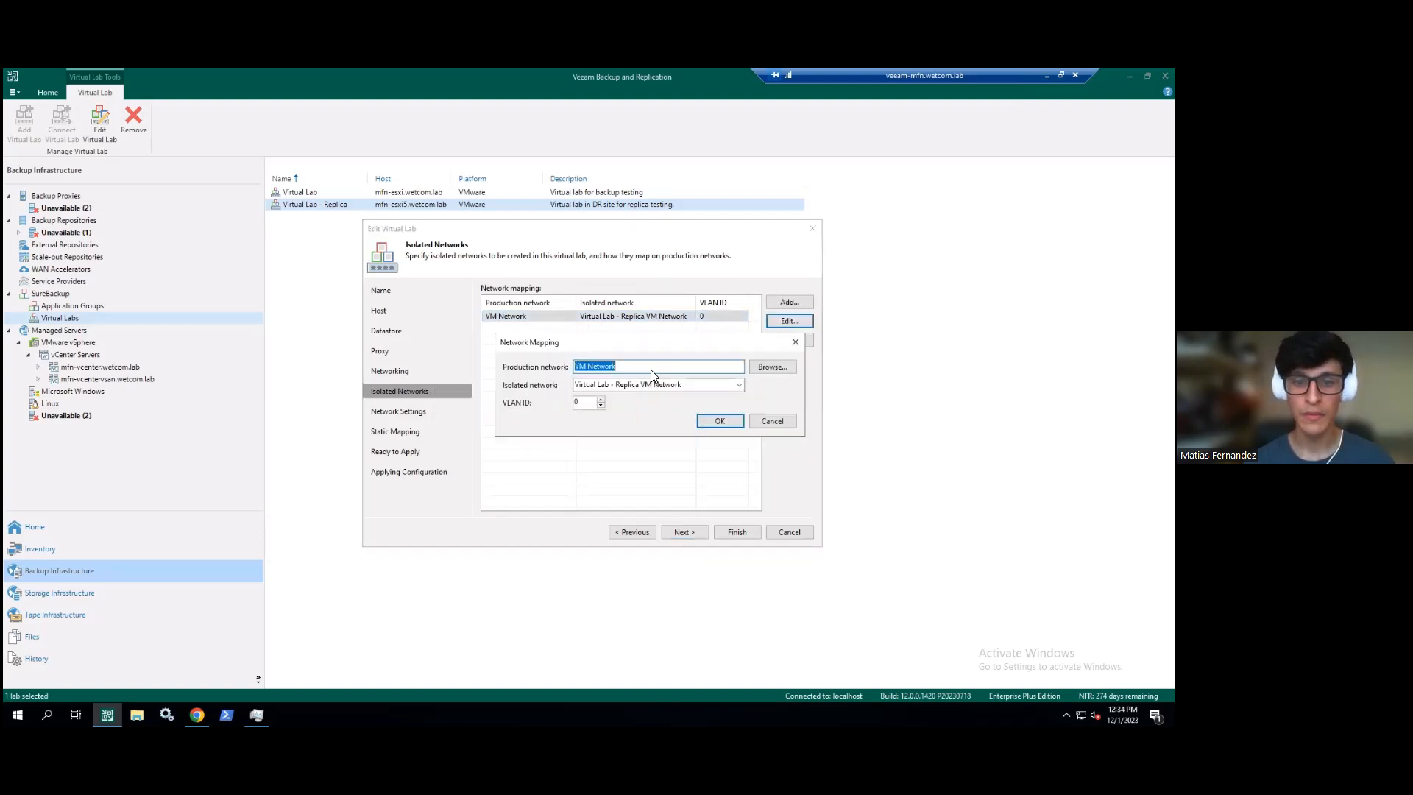
click(773, 367)
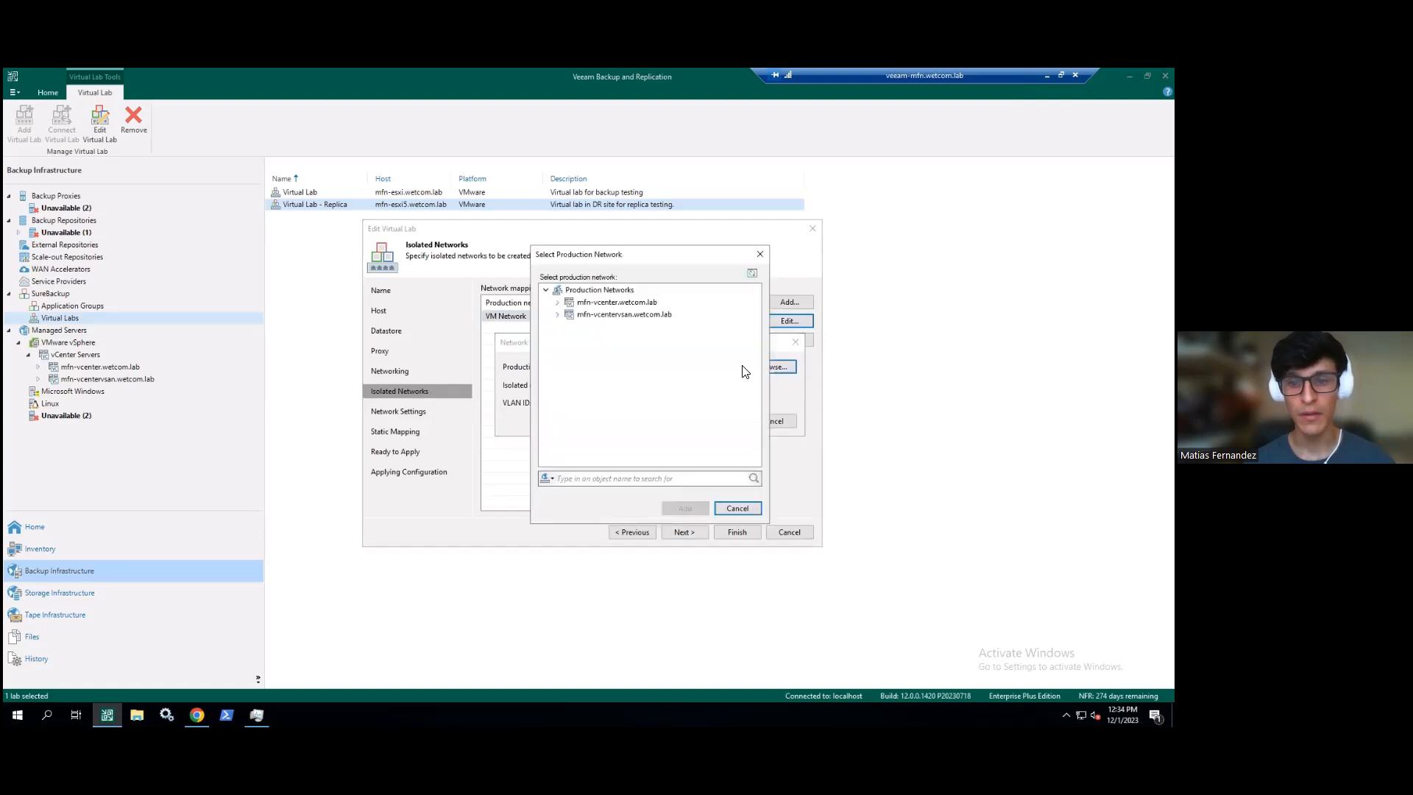
drag(595, 257, 806, 243)
click(754, 297)
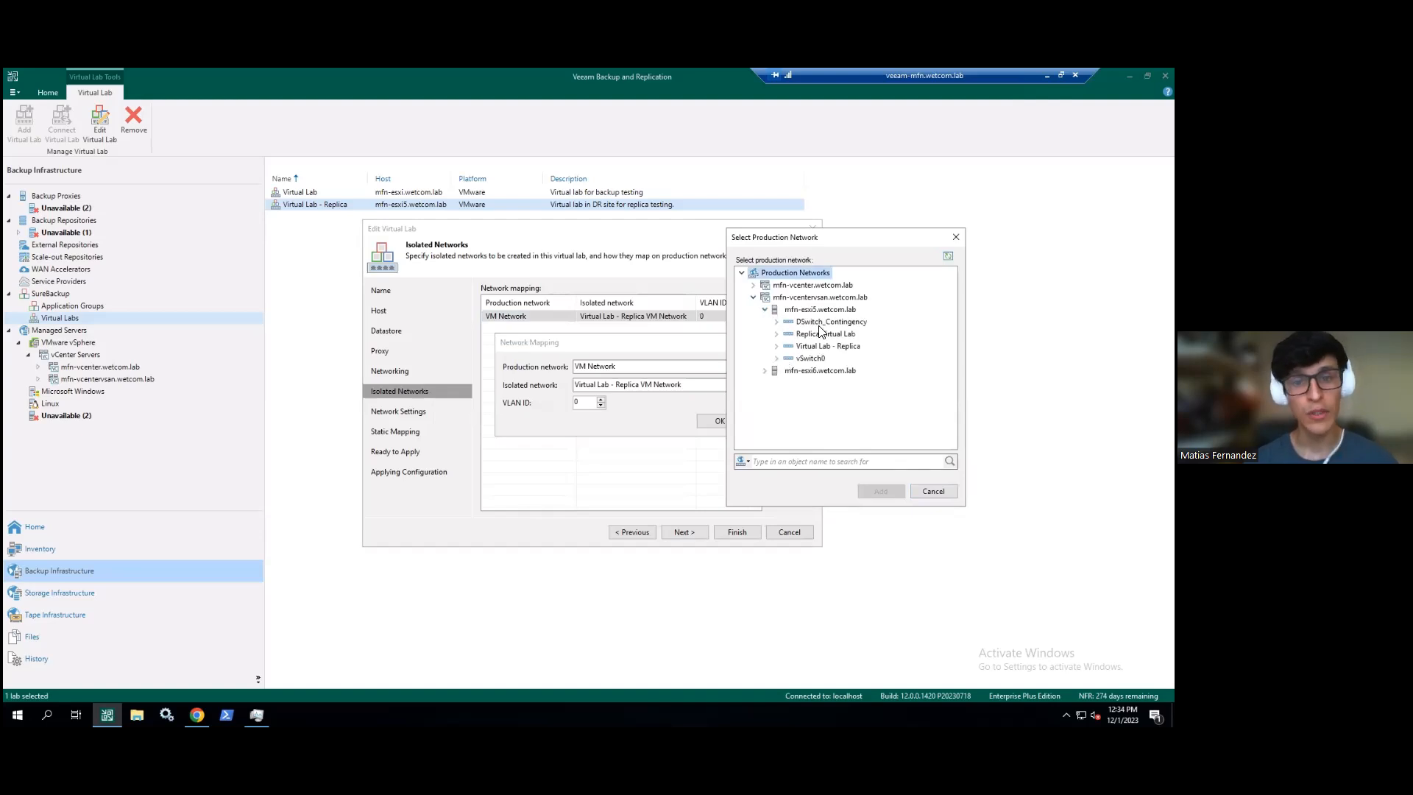
click(776, 357)
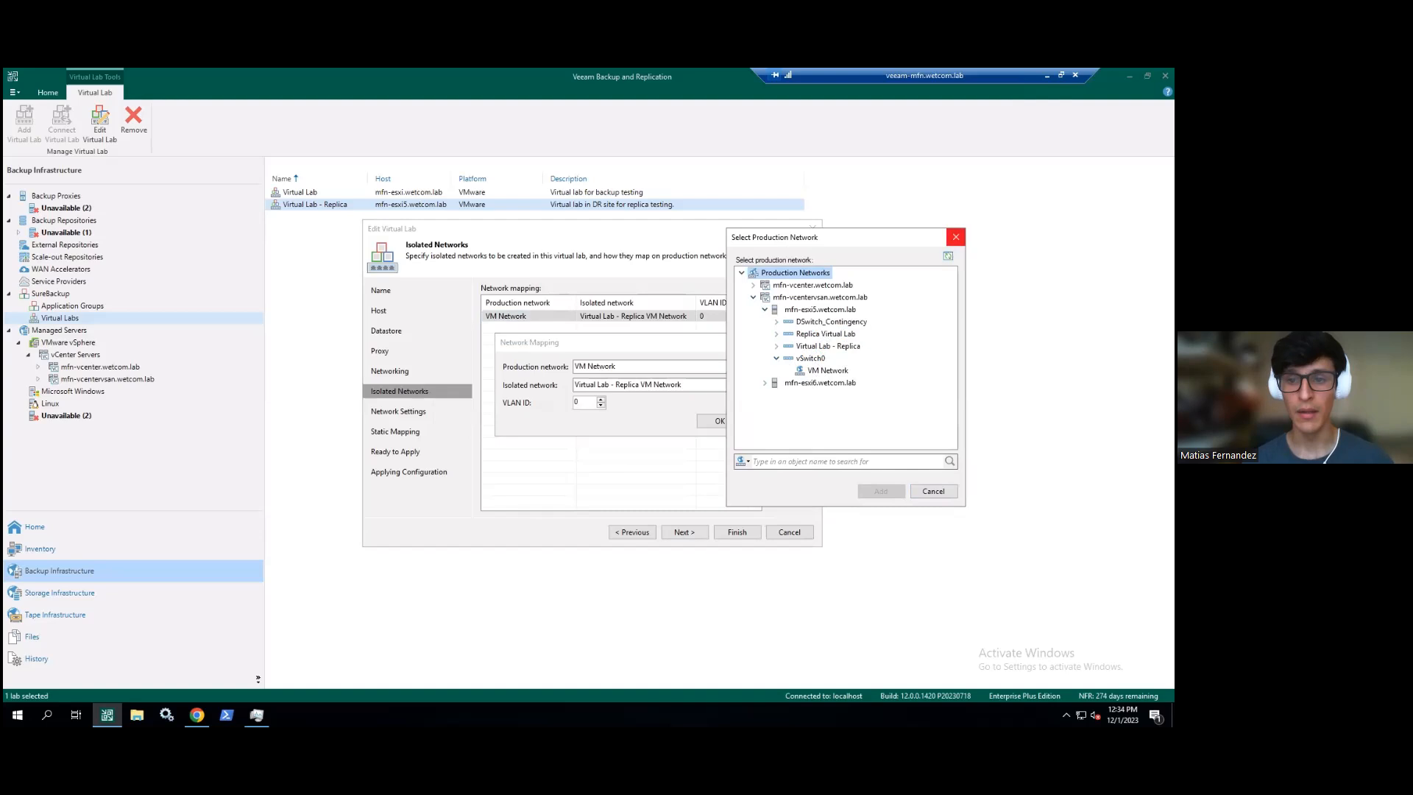
- Try the isolated network name (typing 'test') and VLAN ID fields, then cancel the Network Mapping dialog unchanged
click(955, 237)
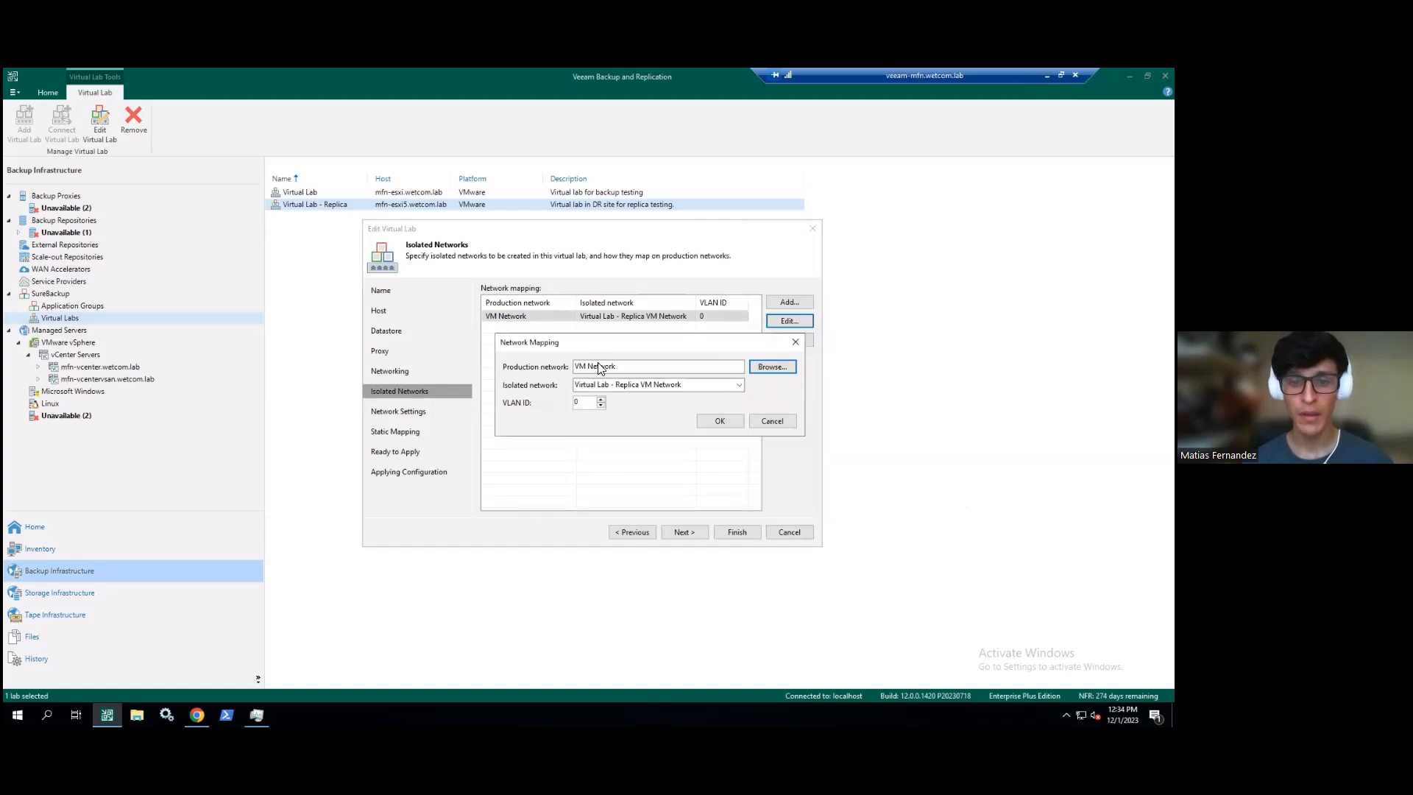
click(736, 384)
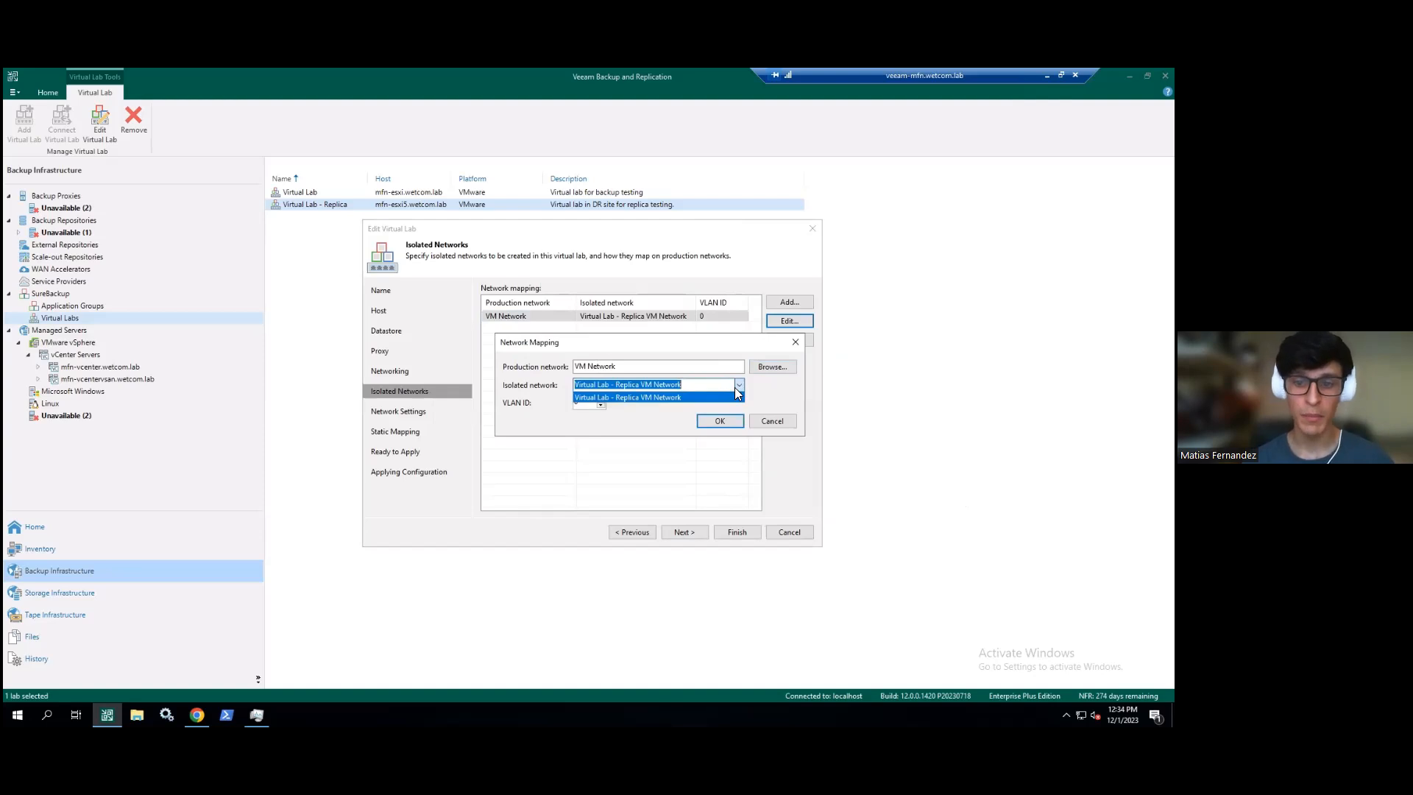
click(695, 386)
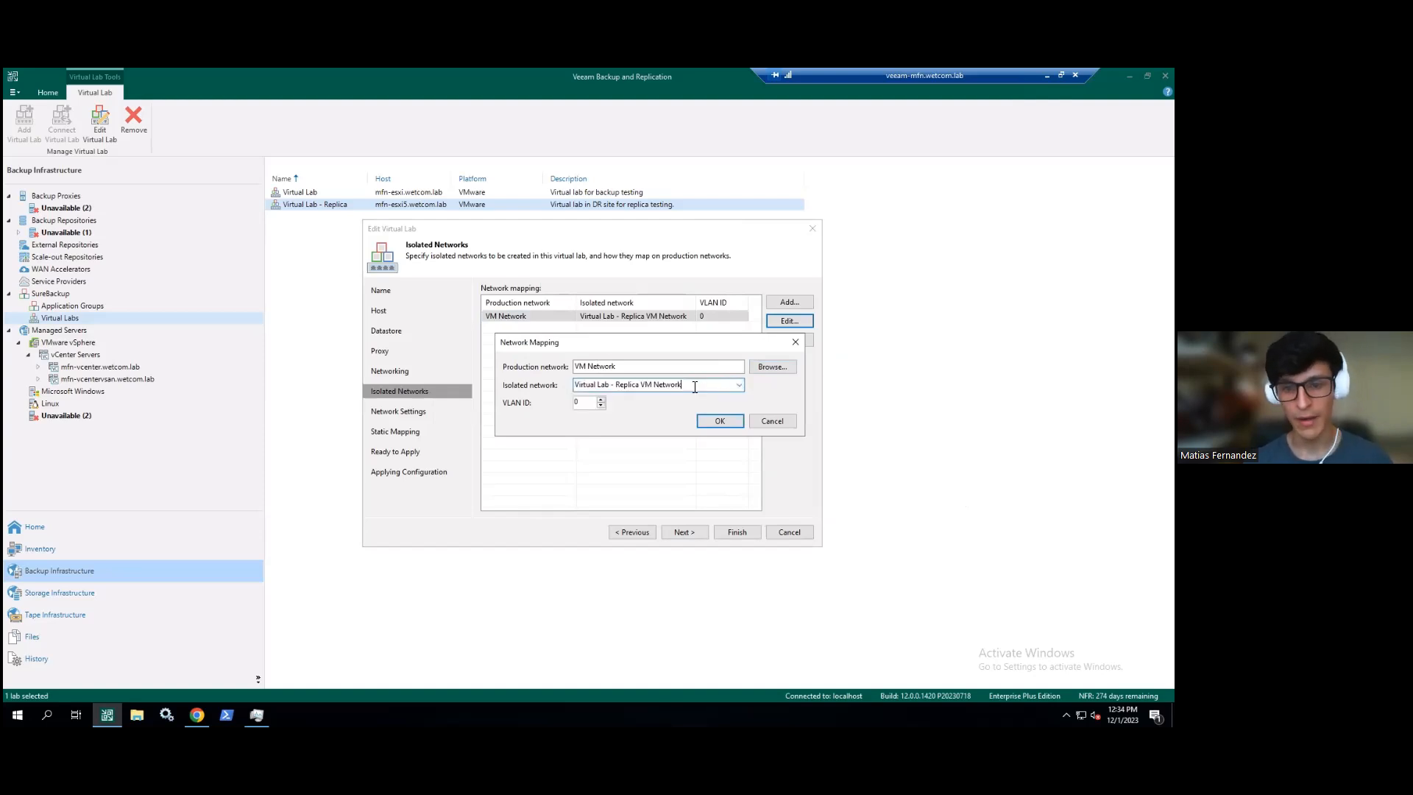
text(te)
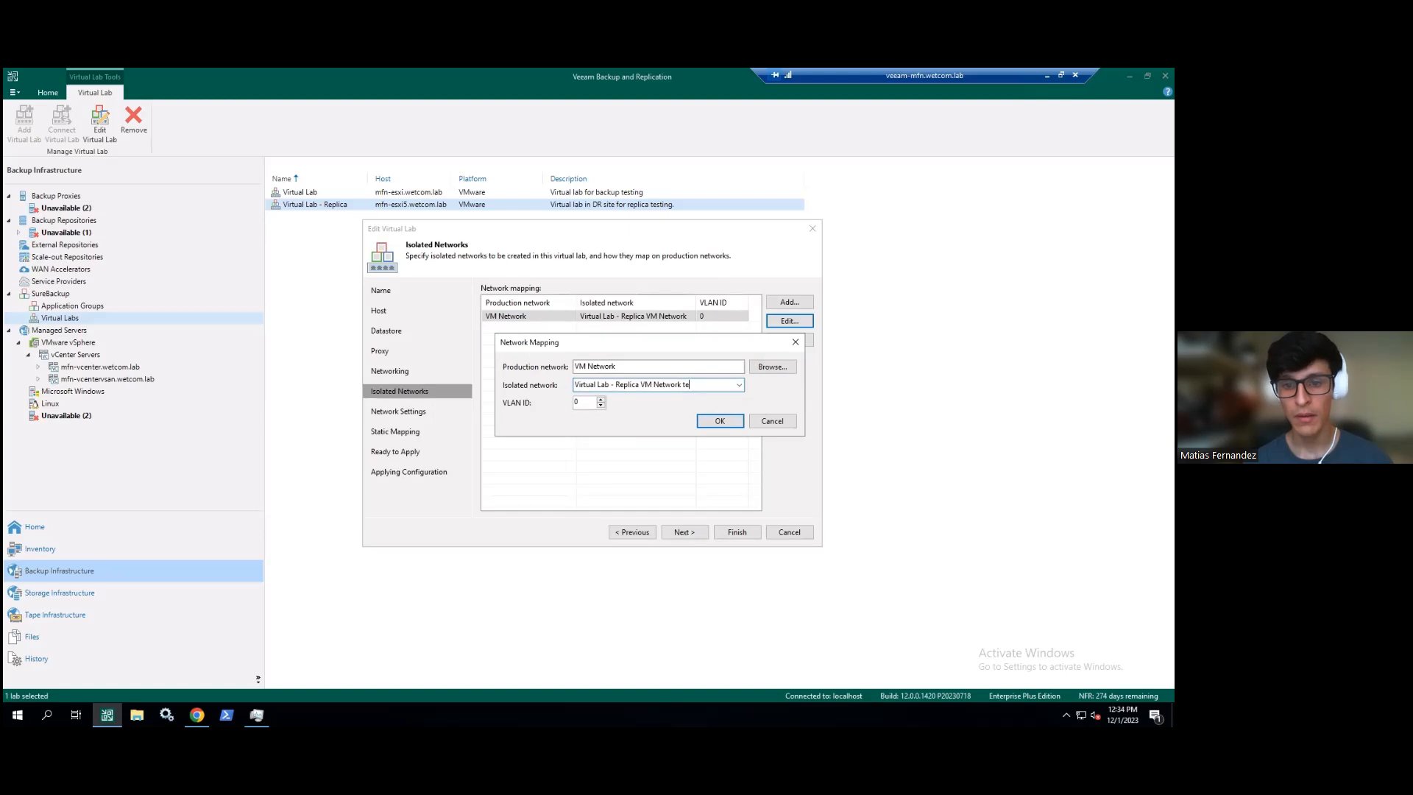
text(st)
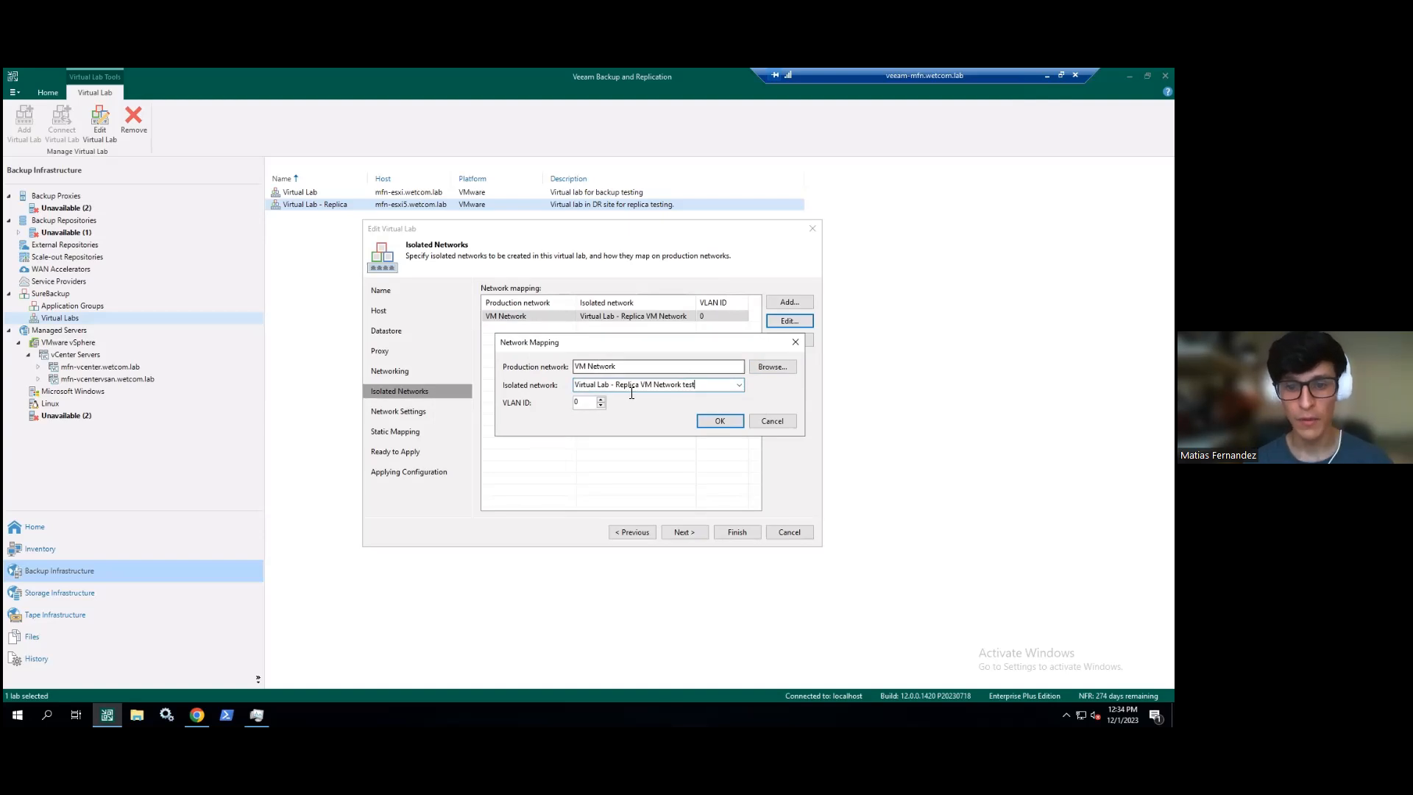
drag(574, 386, 706, 387)
click(694, 387)
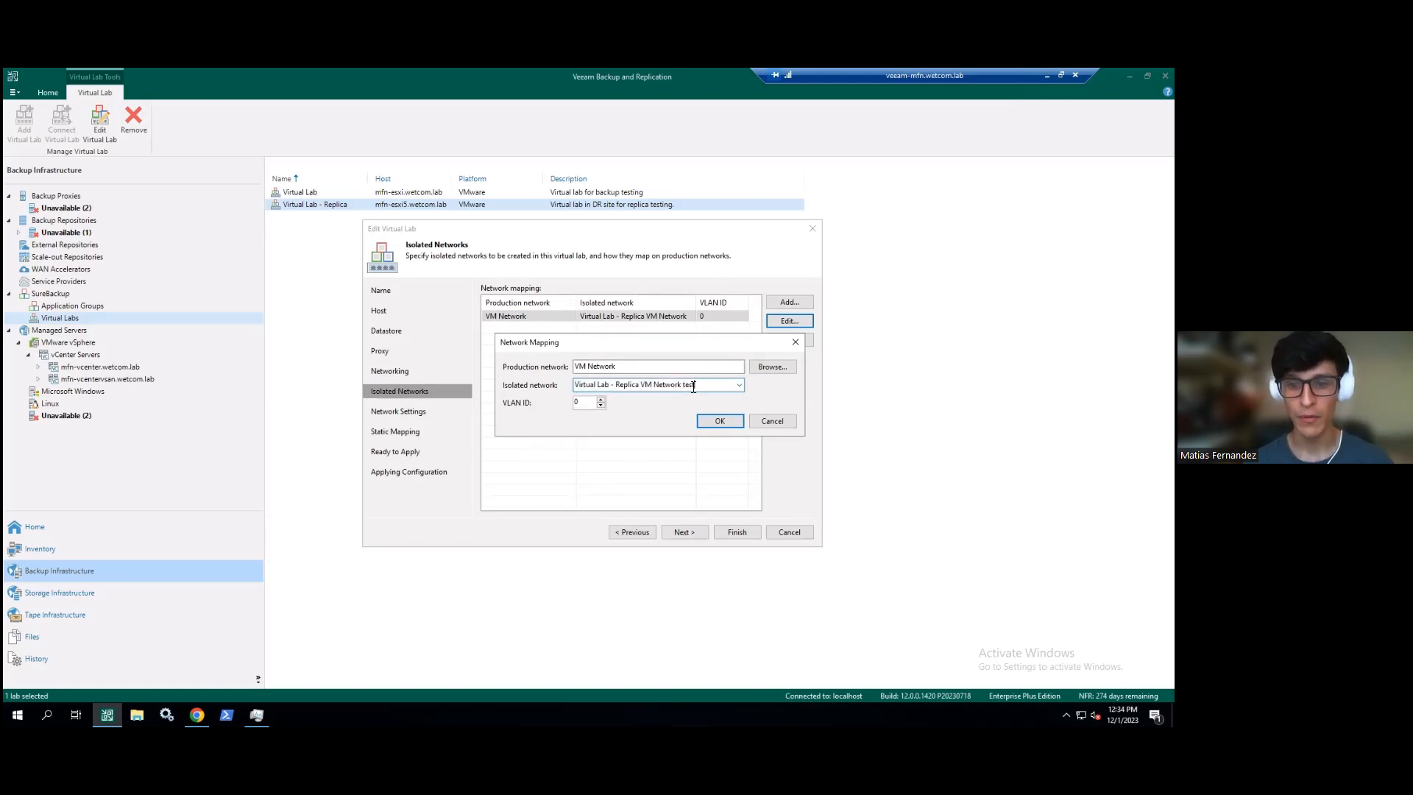
click(595, 406)
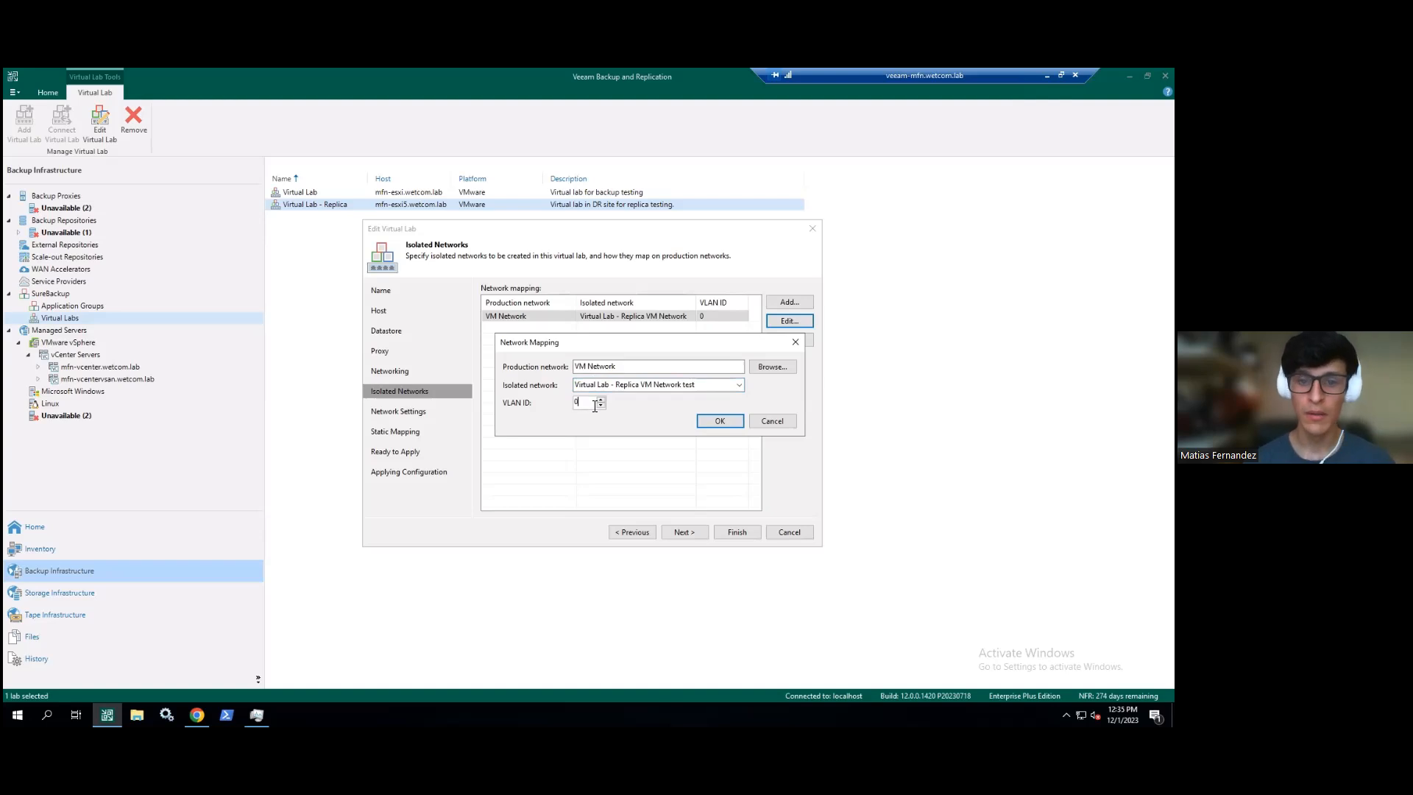
drag(554, 346, 548, 343)
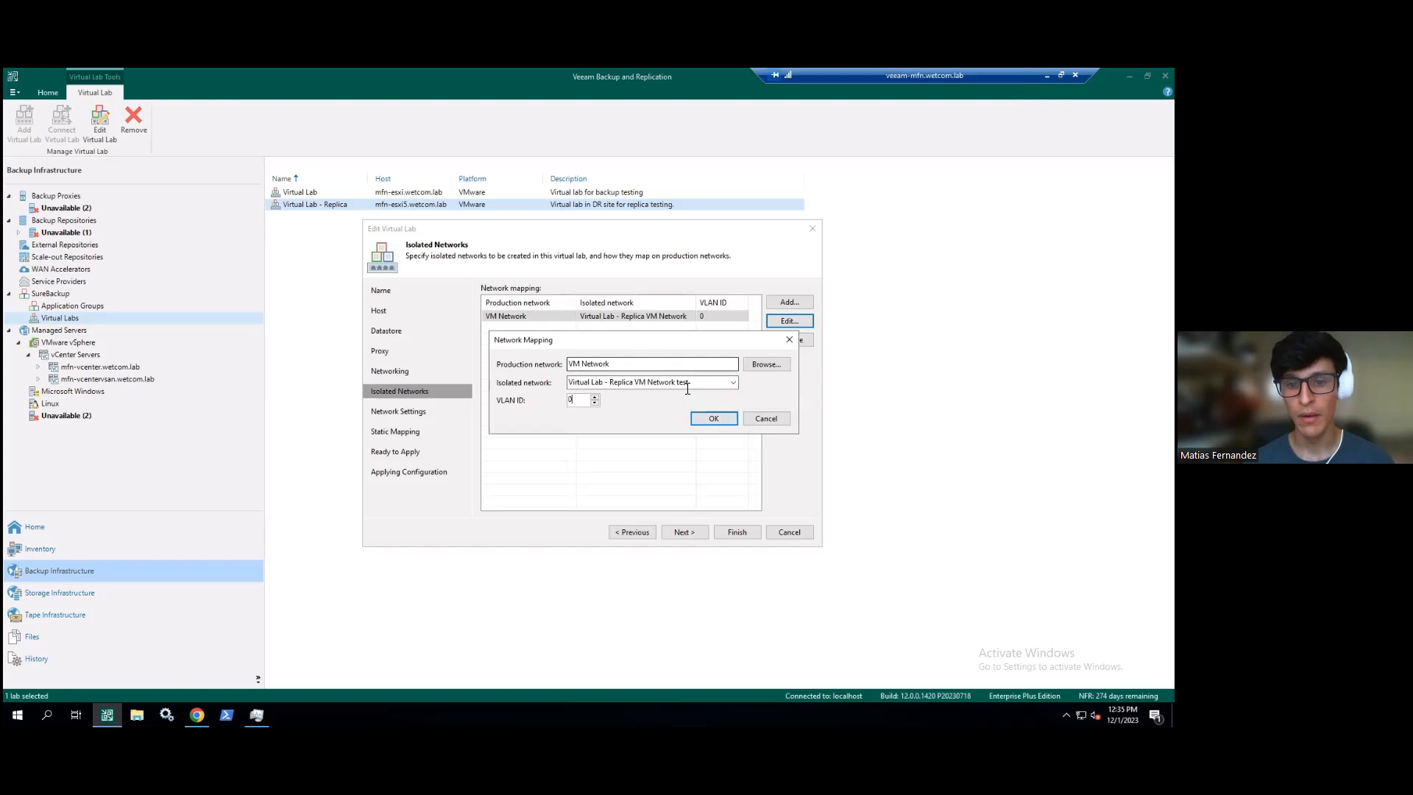
click(766, 417)
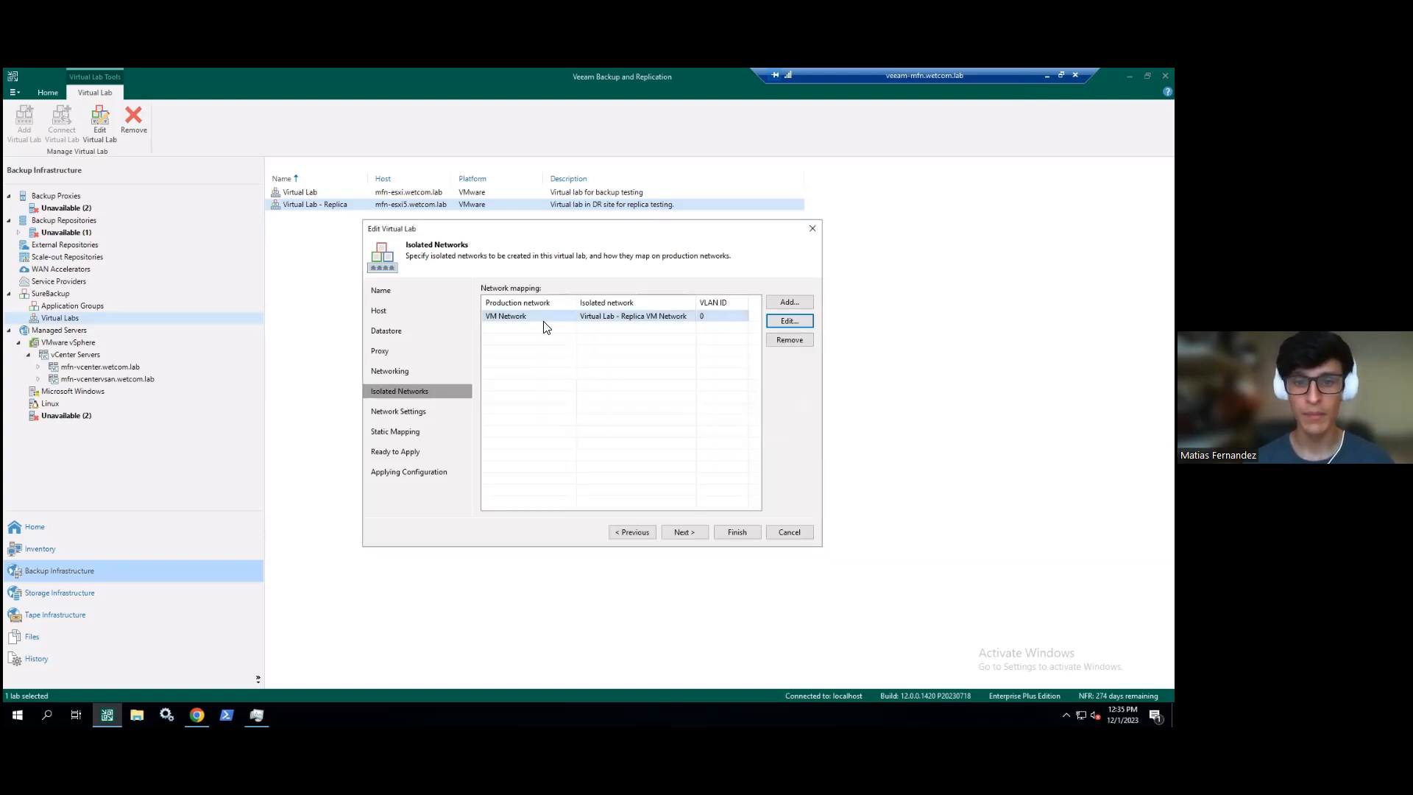
- Advance to Network Settings, widen the columns, and open vNIC1's connection settings (appliance IP 10.10.1.1)
click(684, 531)
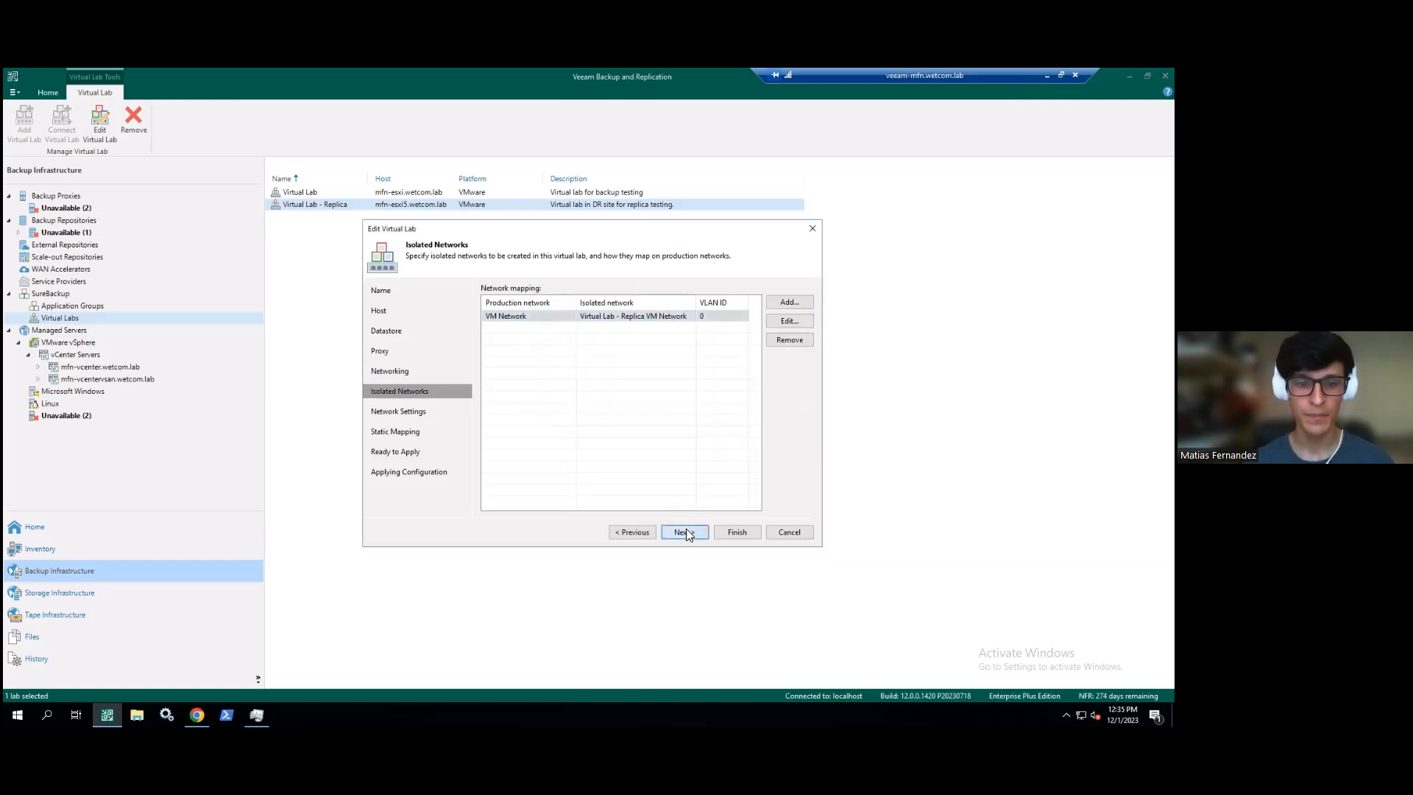
drag(536, 329, 626, 328)
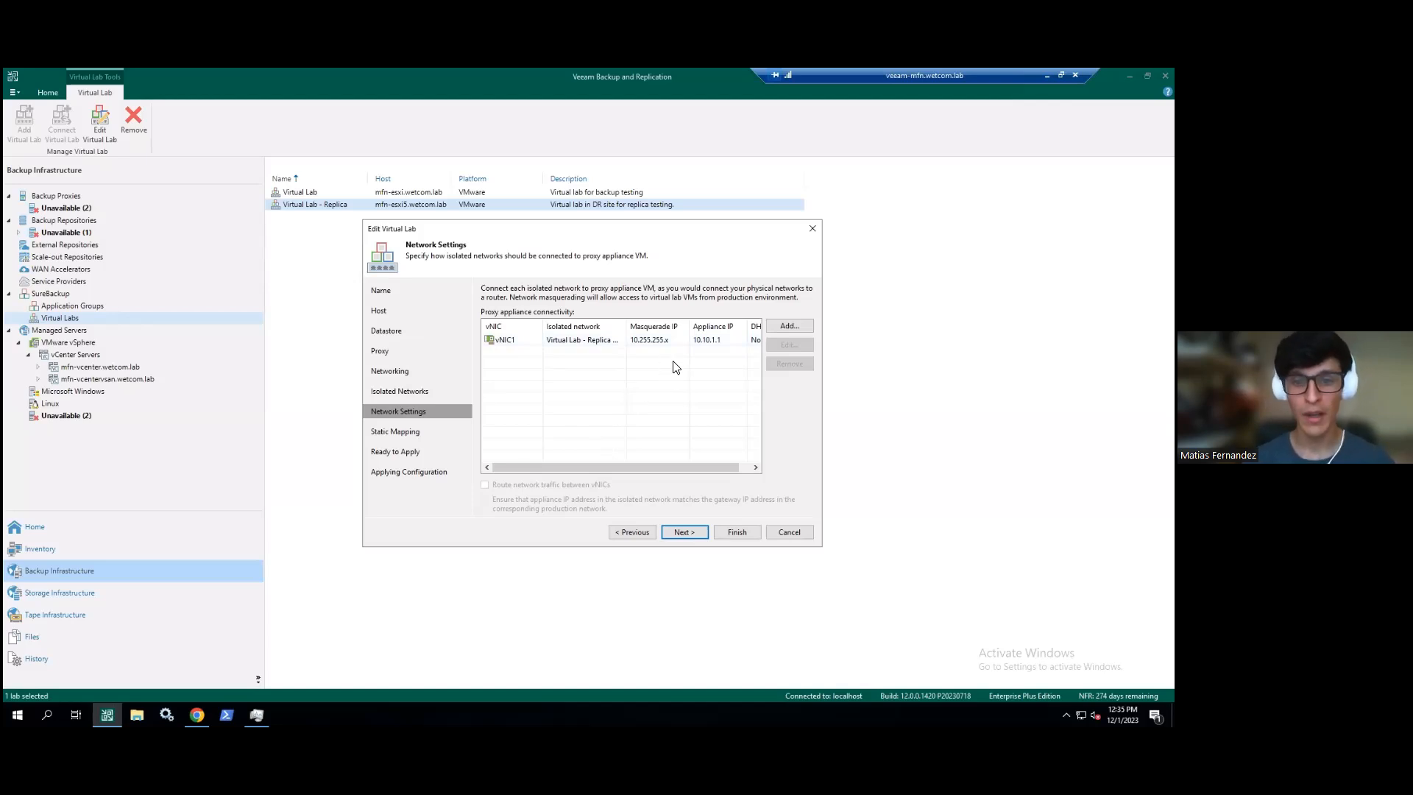
click(716, 343)
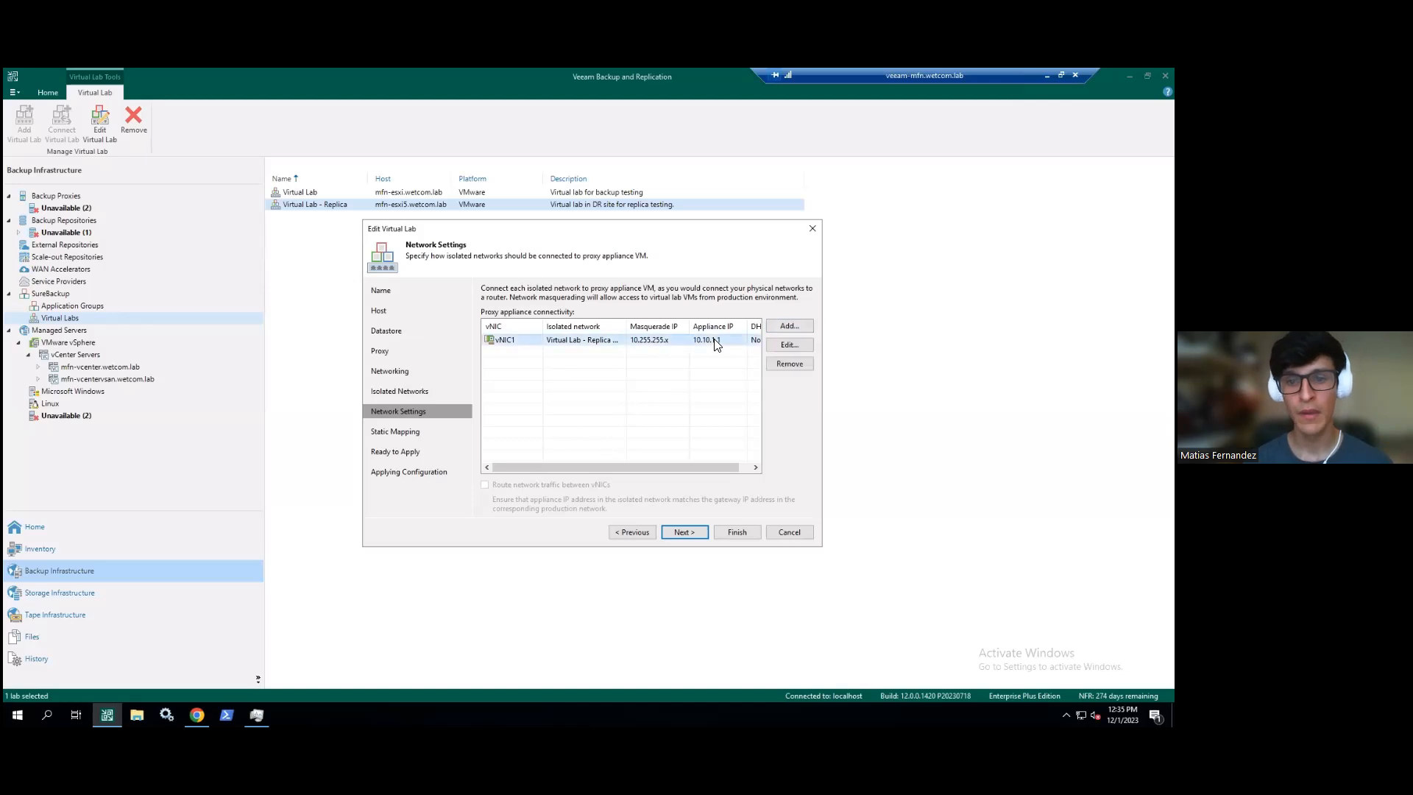
click(788, 346)
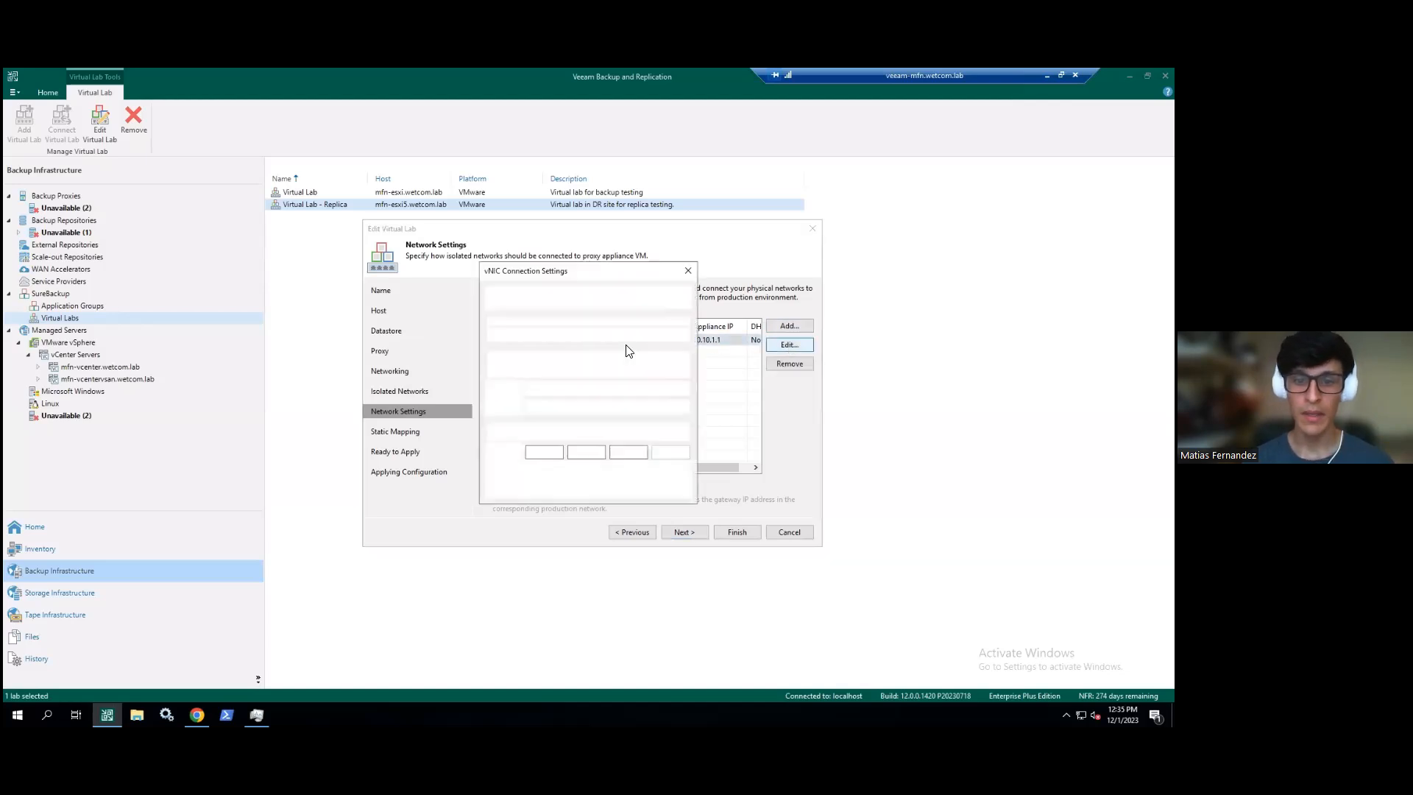
- Keep vNIC1 on Virtual Lab - Replica VM Network, cancel its settings, and widen the Isolated network column
drag(568, 270, 897, 240)
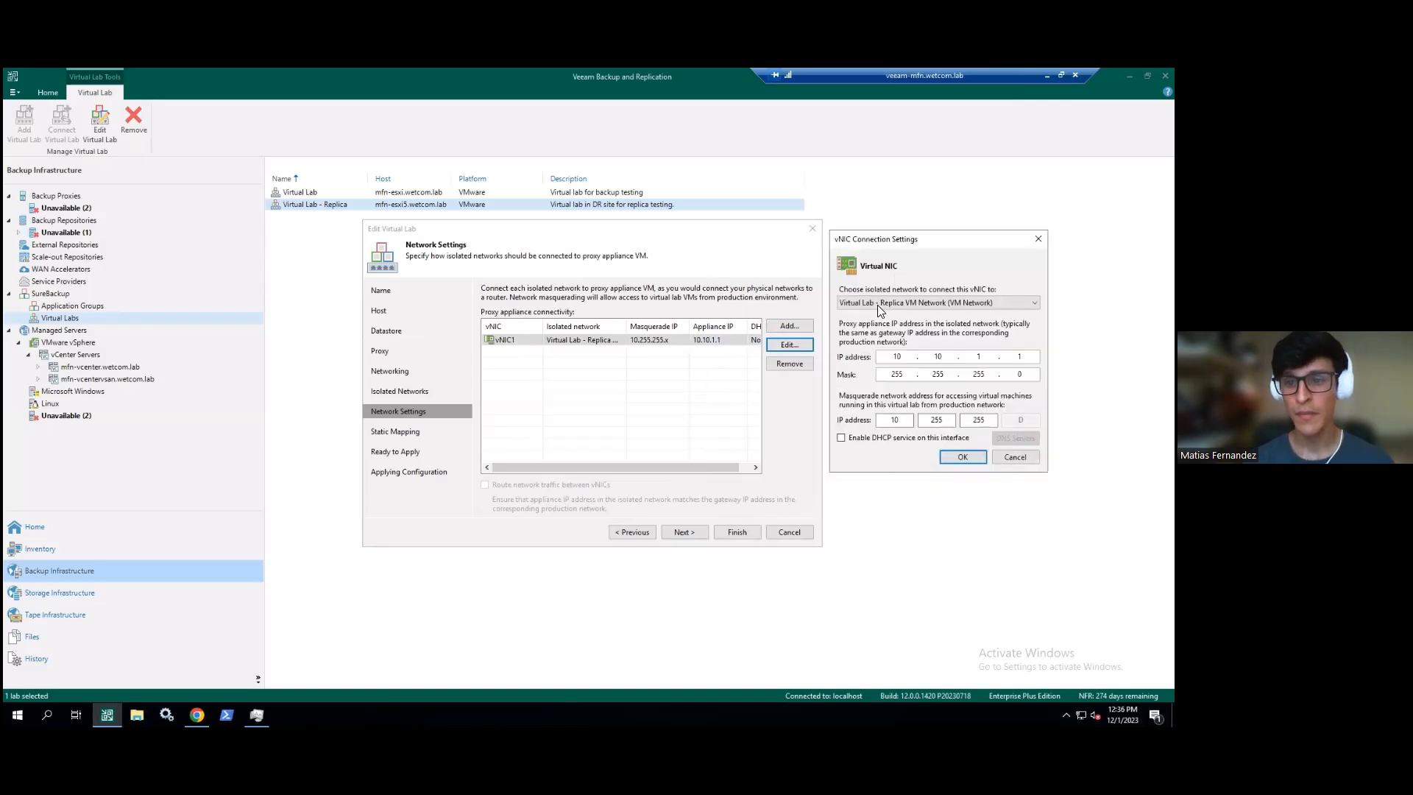
click(892, 304)
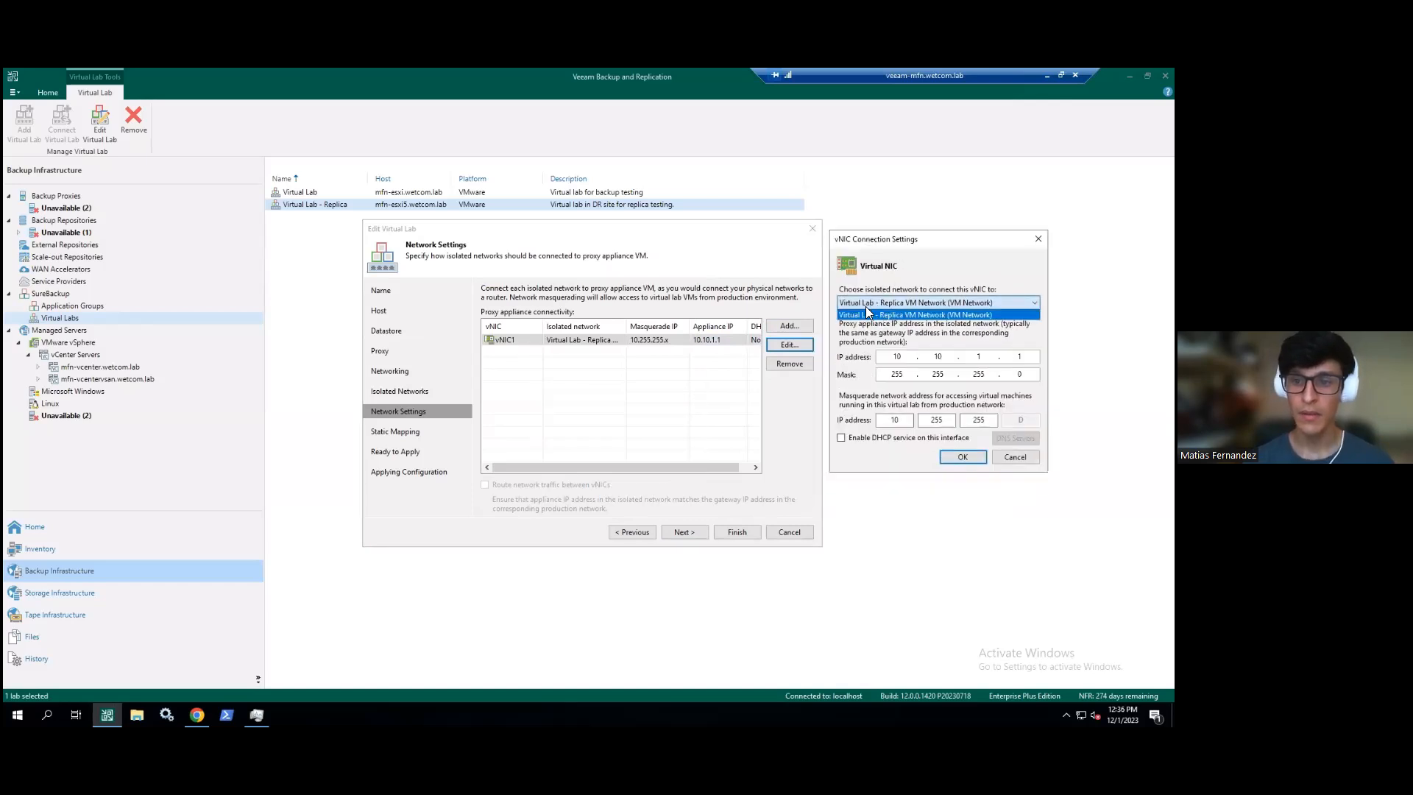
click(872, 303)
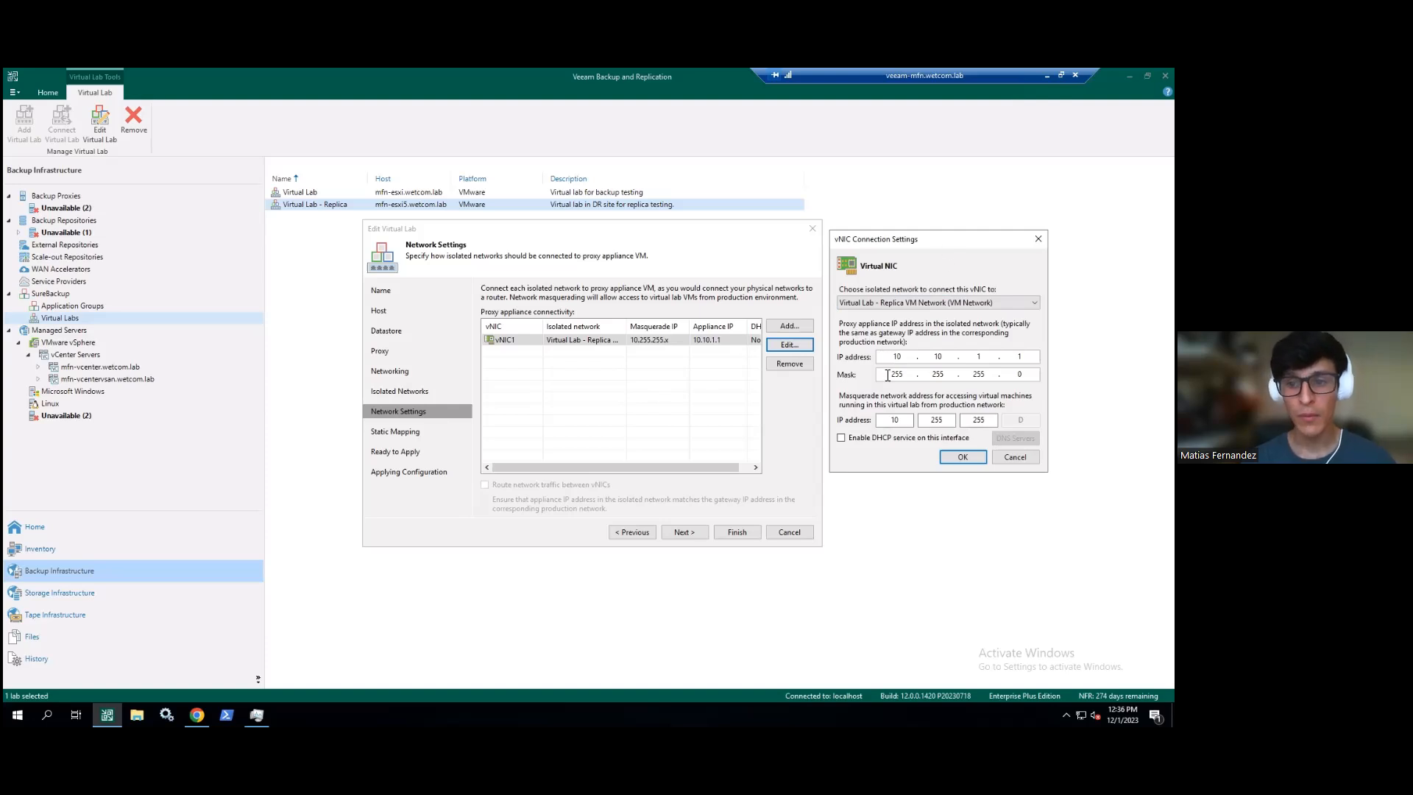
drag(936, 240, 933, 235)
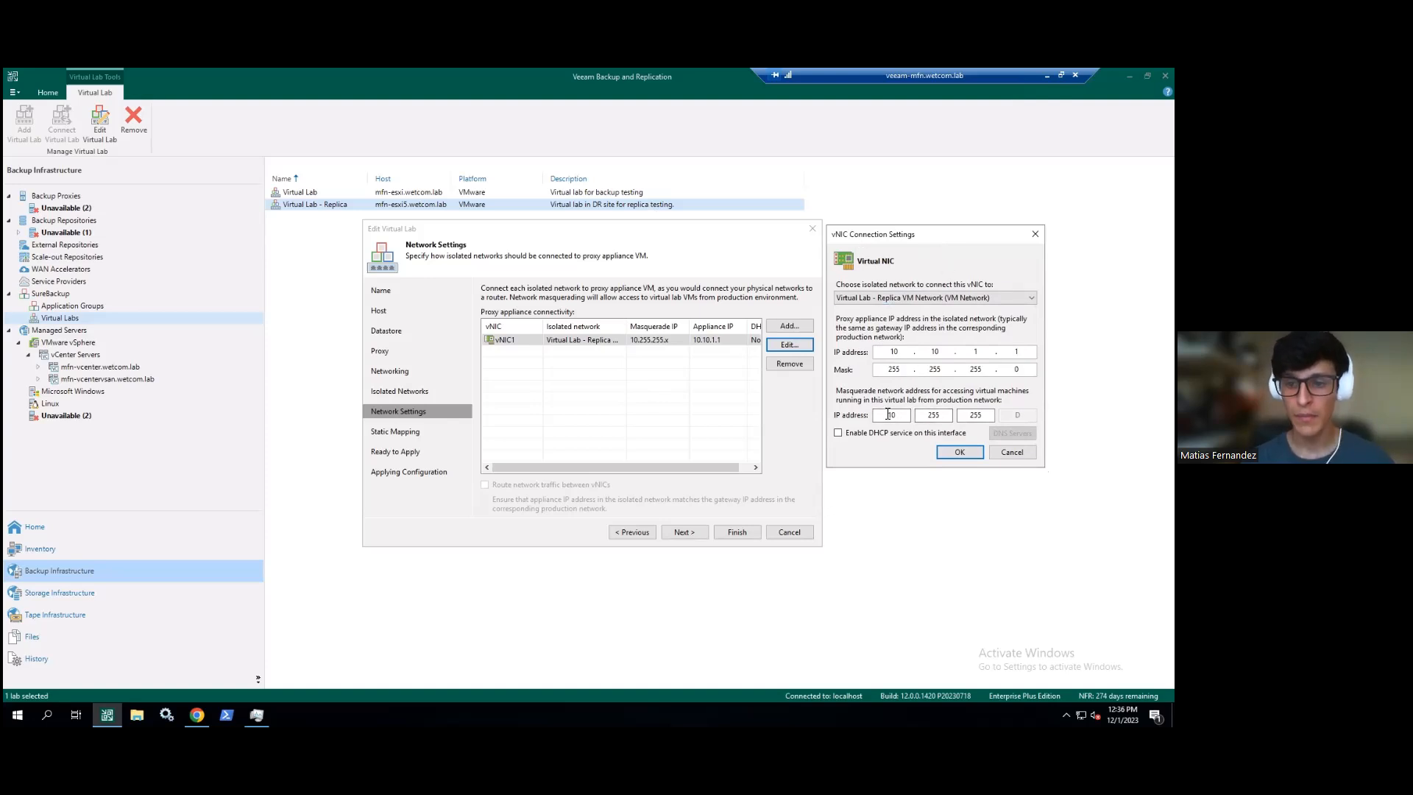
click(1012, 452)
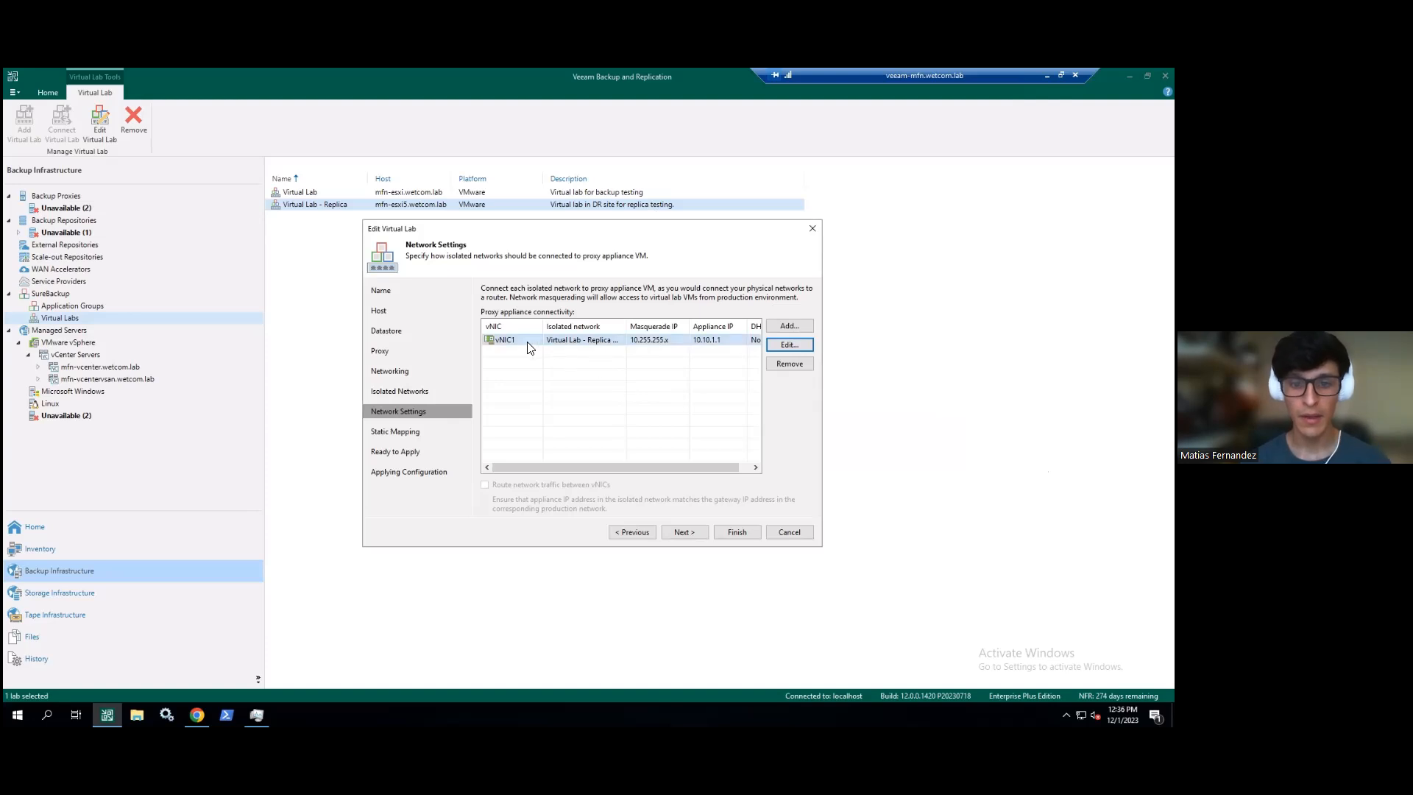
drag(627, 327, 651, 336)
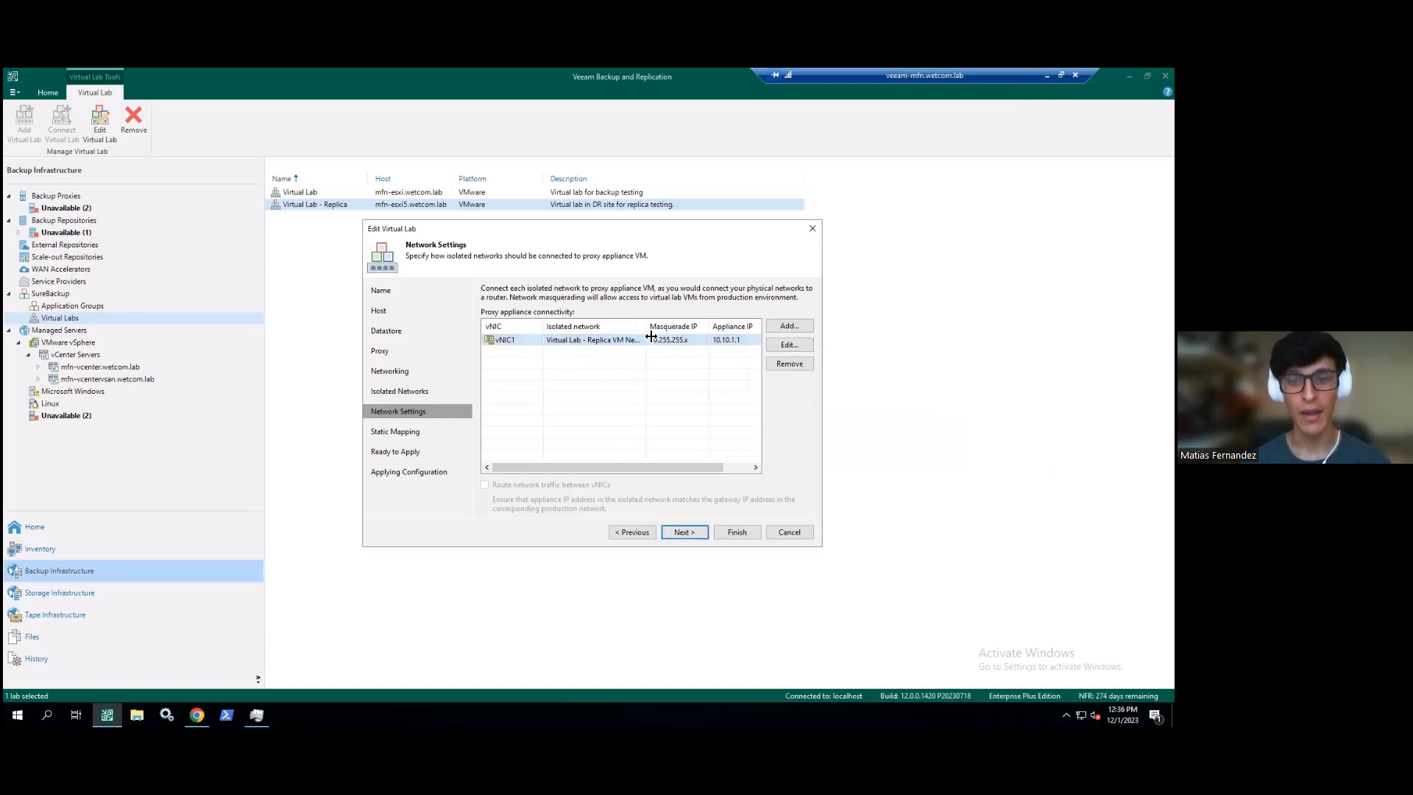
- Check the MSSQL static mapping 10.10.1.61 to 10.10.1.167, then advance to the Ready to Apply summary
click(683, 532)
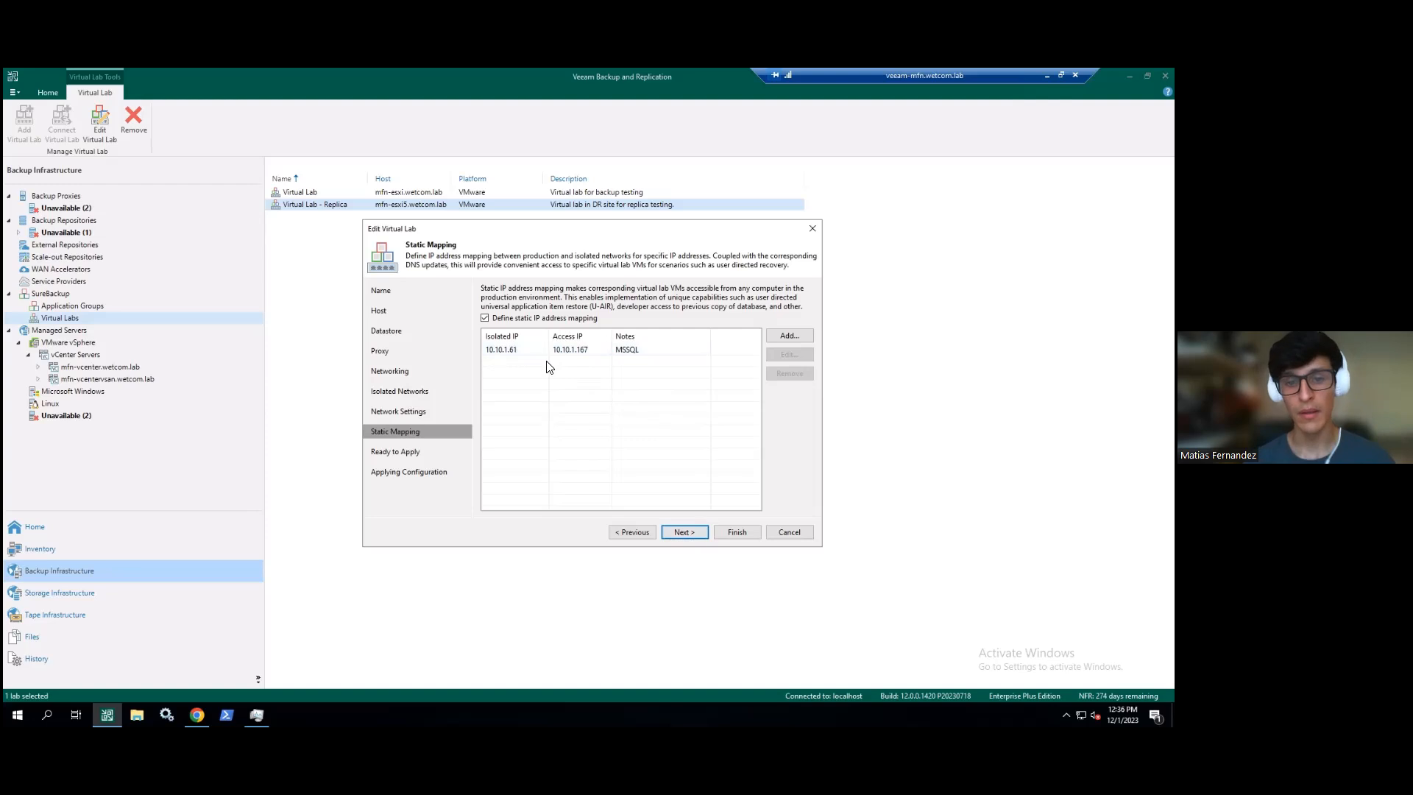
drag(549, 335, 542, 336)
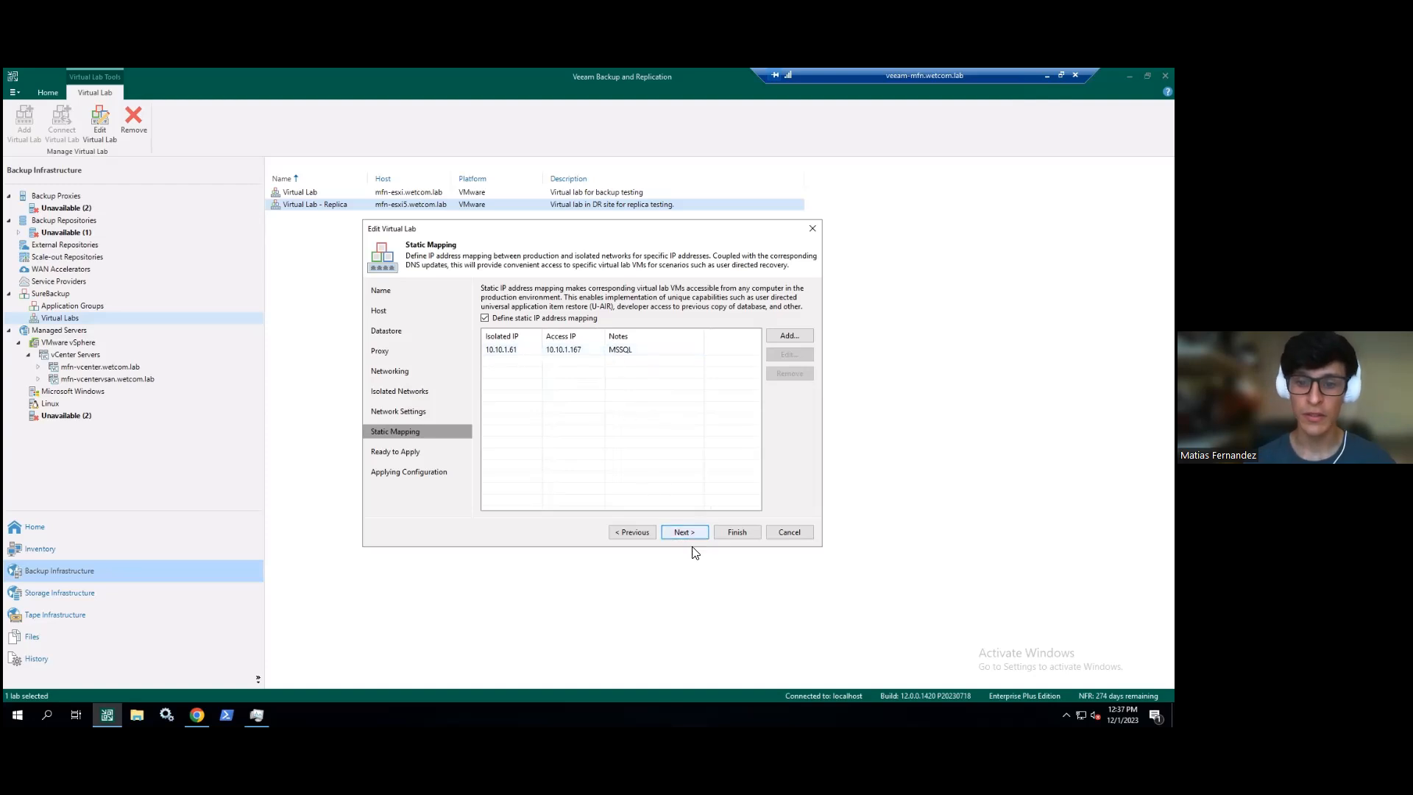
click(416, 451)
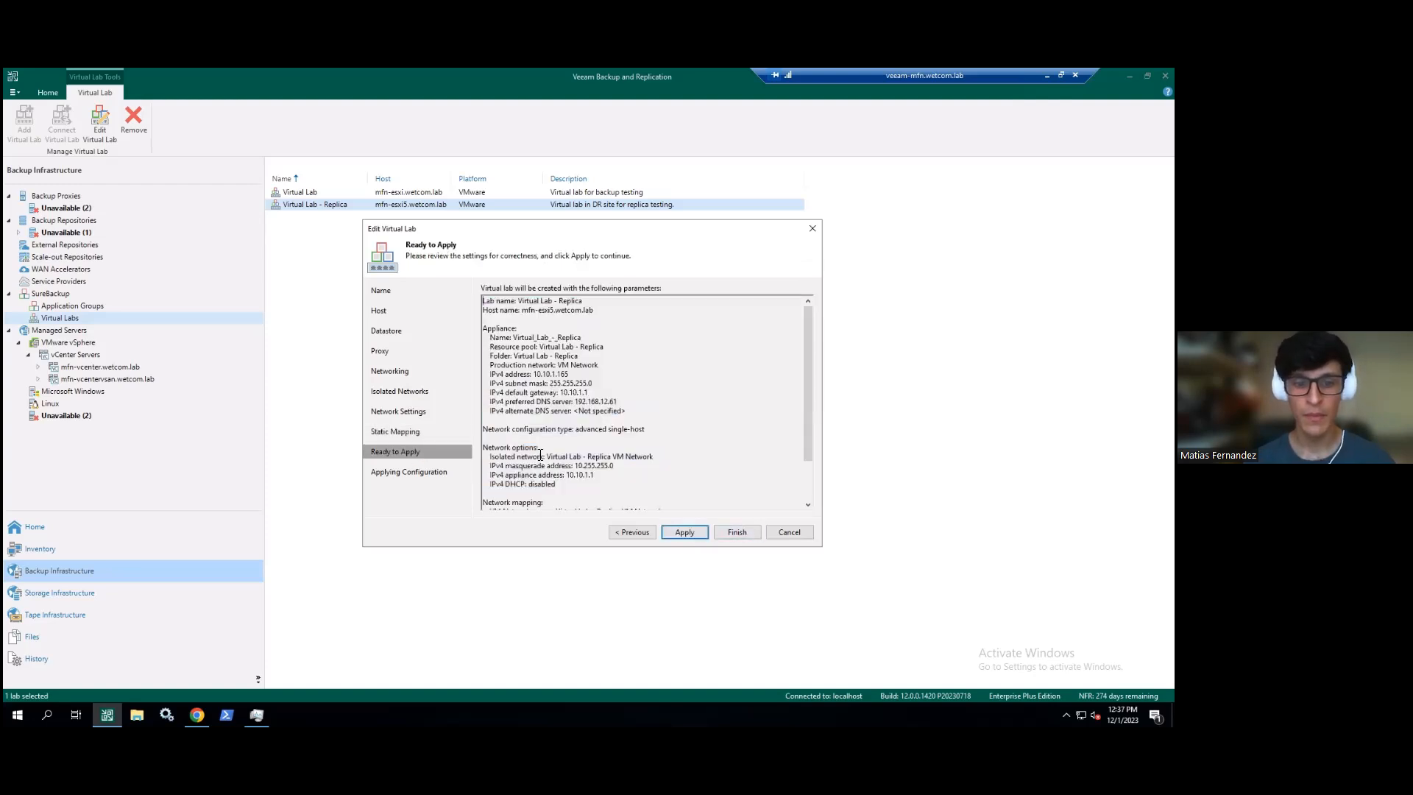
- Scroll through the Ready to Apply summary, then cancel and confirm exiting without applying changes
scroll(640, 415, down, 2)
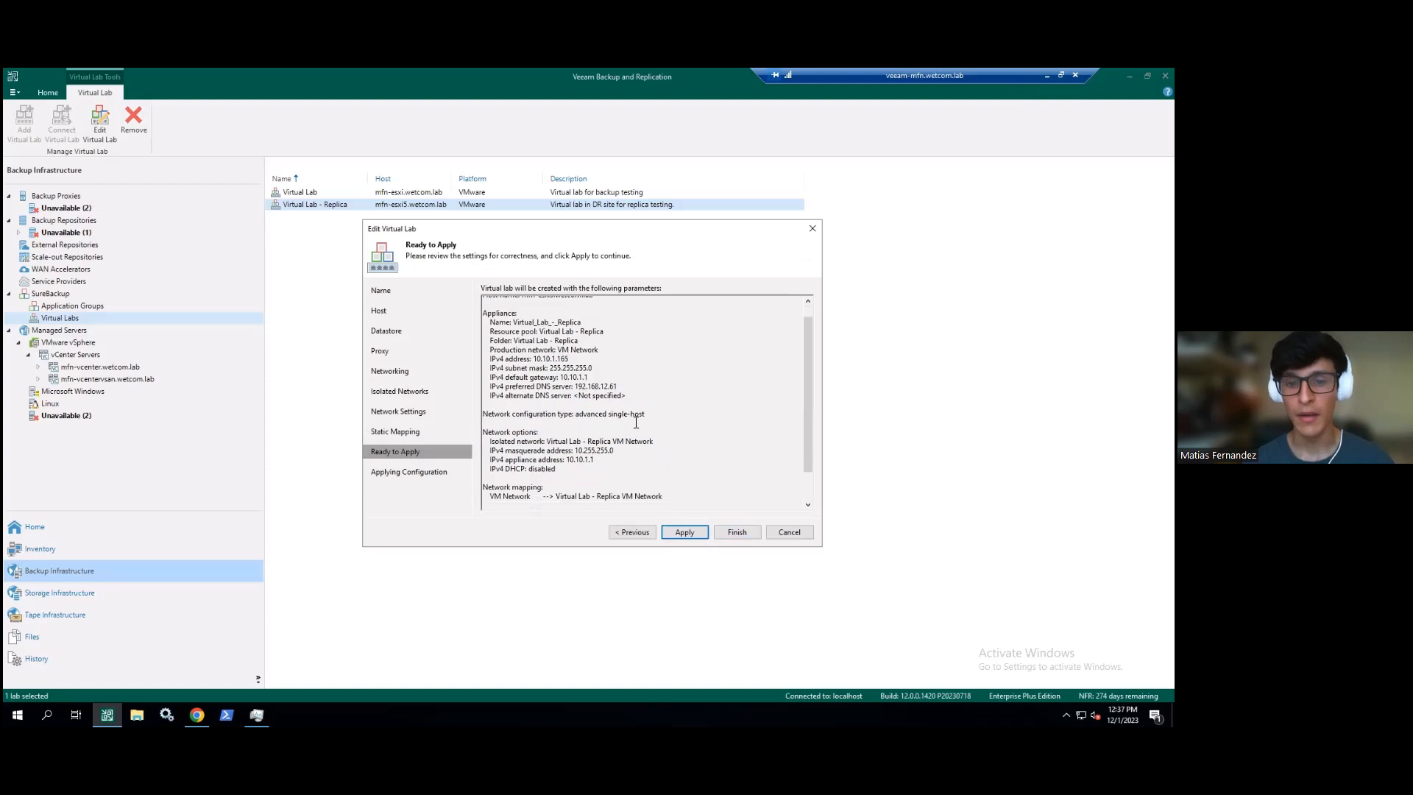
scroll(674, 420, up, 2)
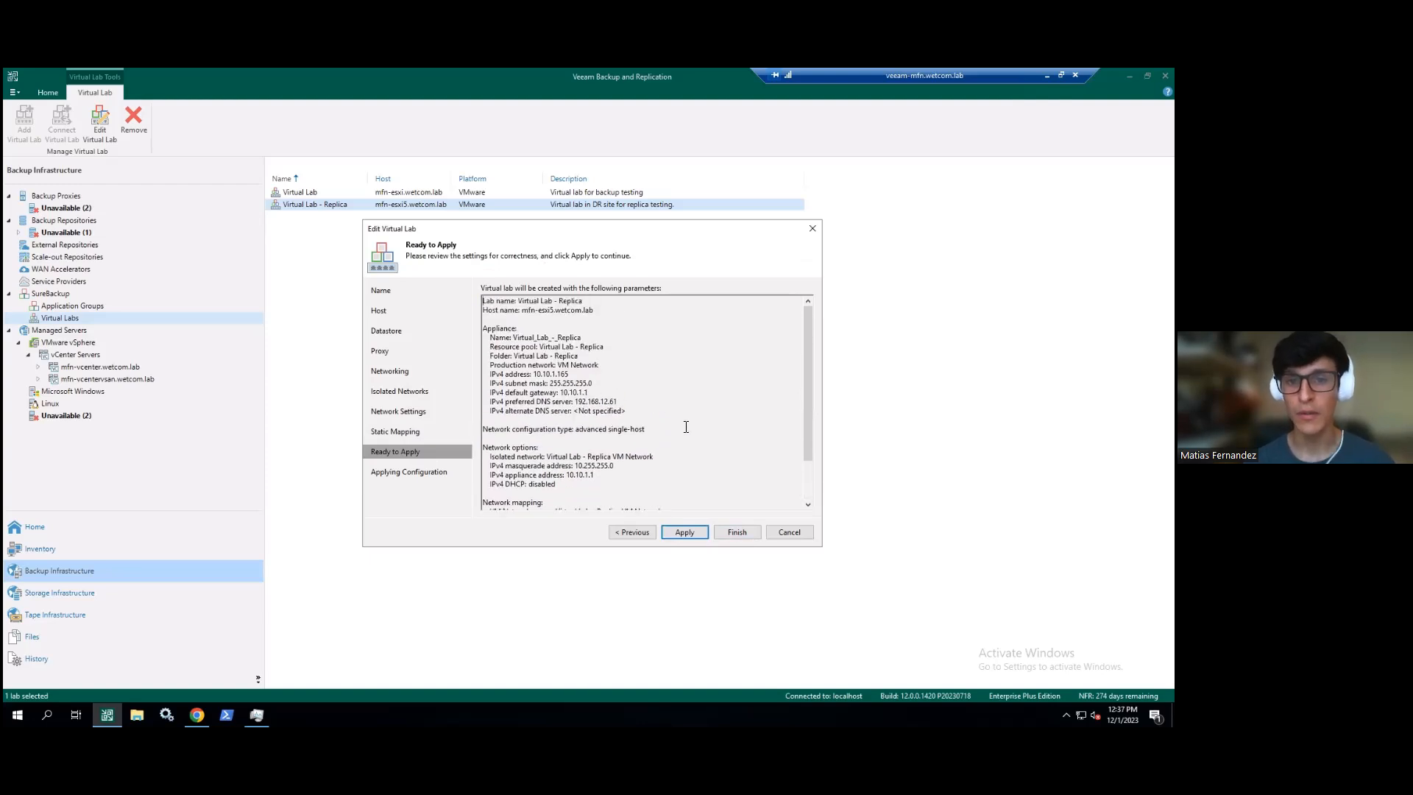
scroll(689, 425, down, 2)
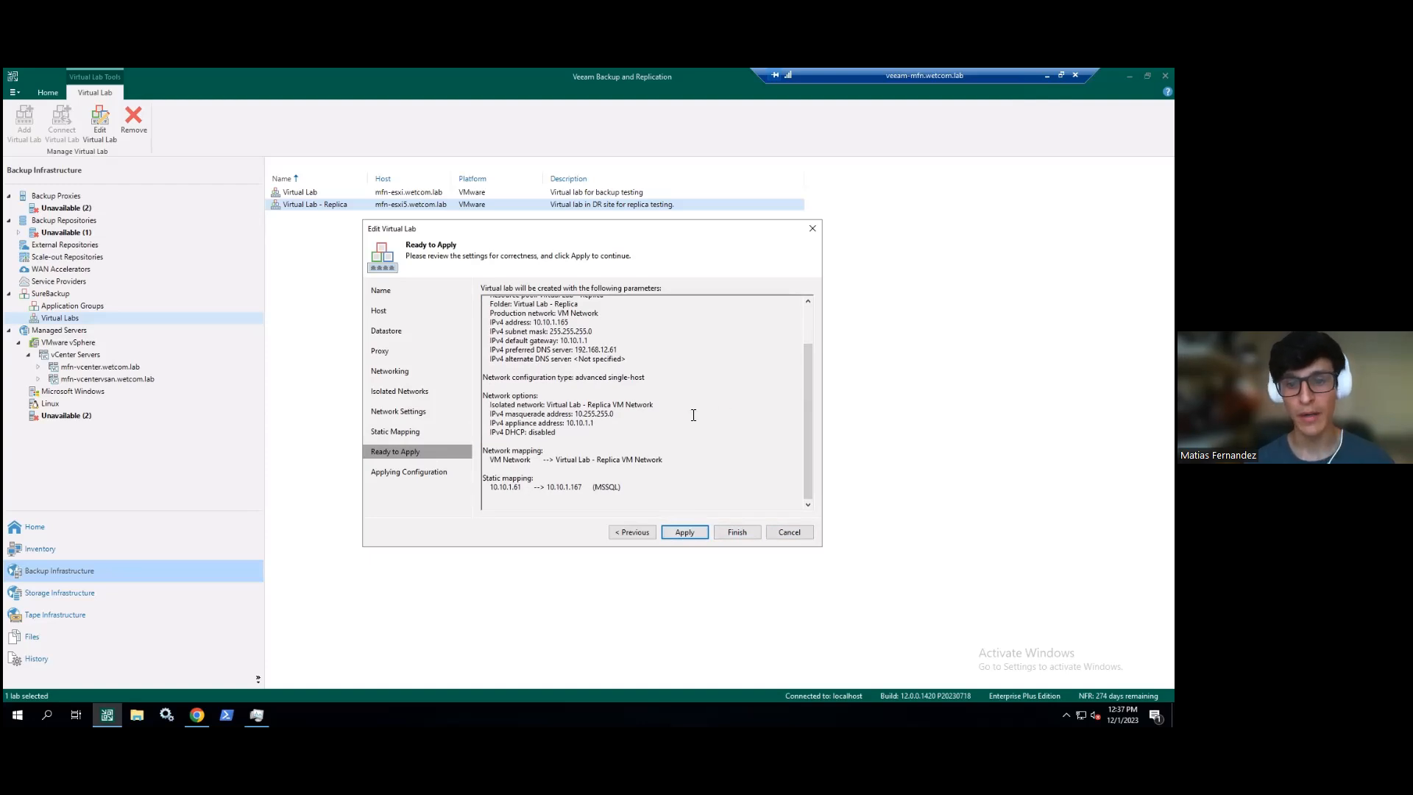
click(788, 530)
click(615, 404)
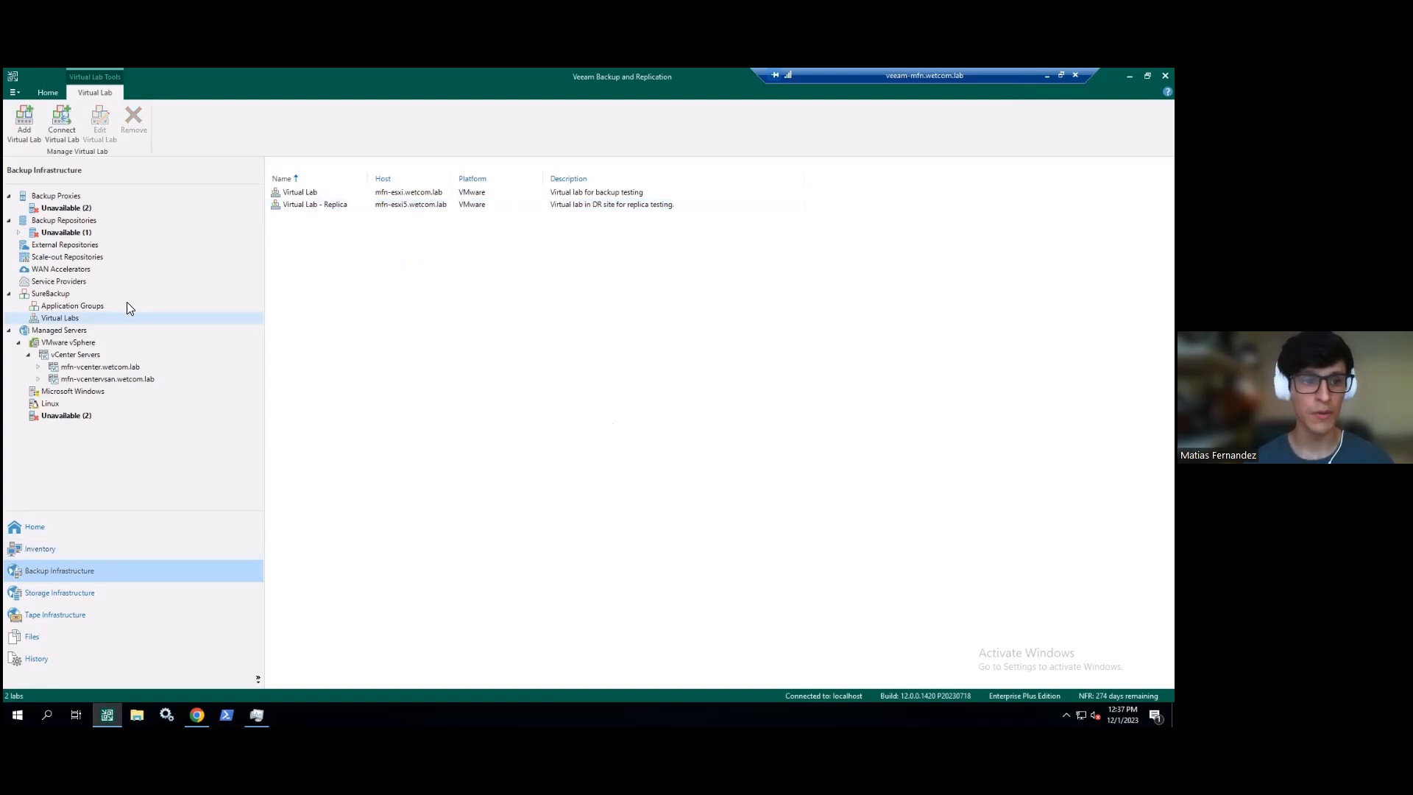
- Select SQL Server - Replica under Application Groups and open it in the Edit Application Group wizard
click(100, 308)
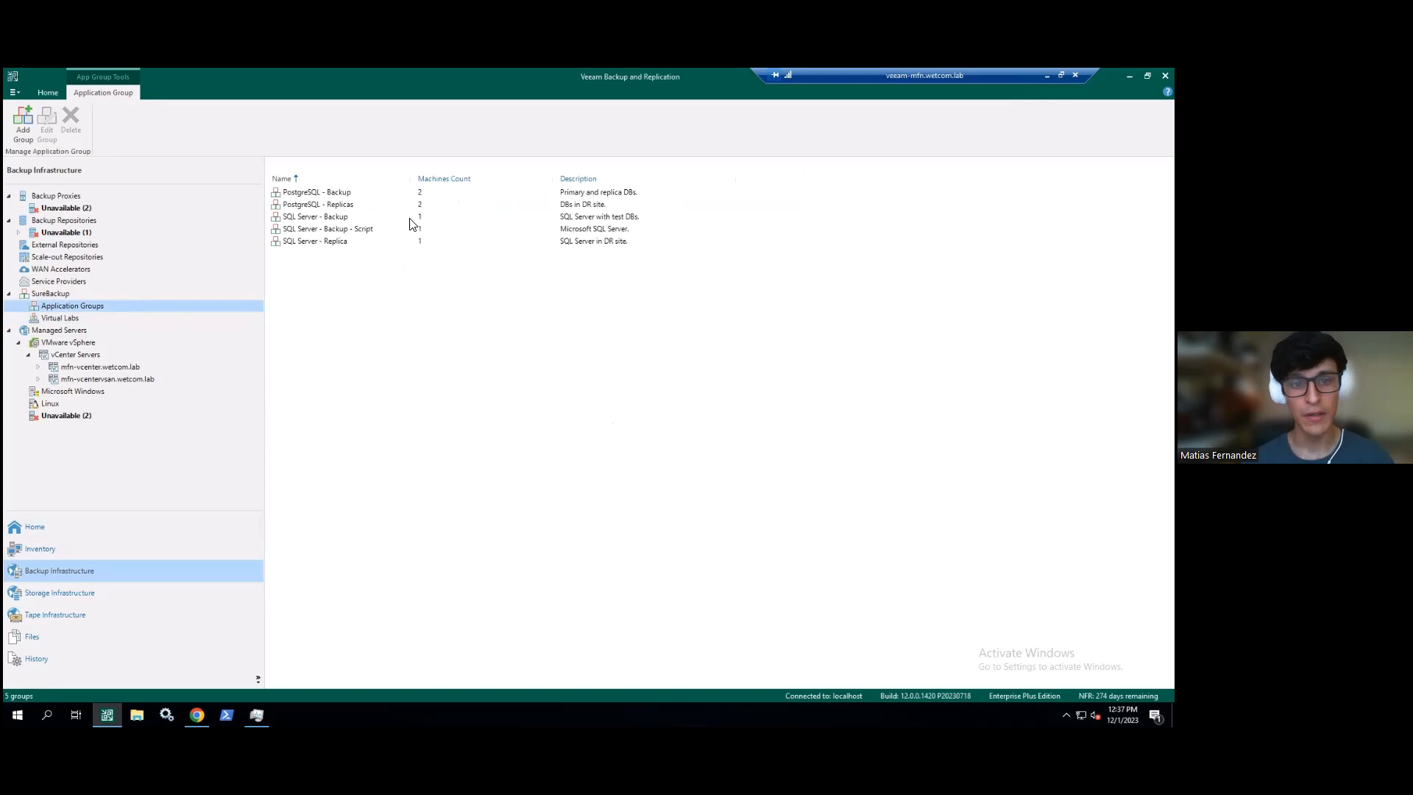
click(364, 218)
click(327, 241)
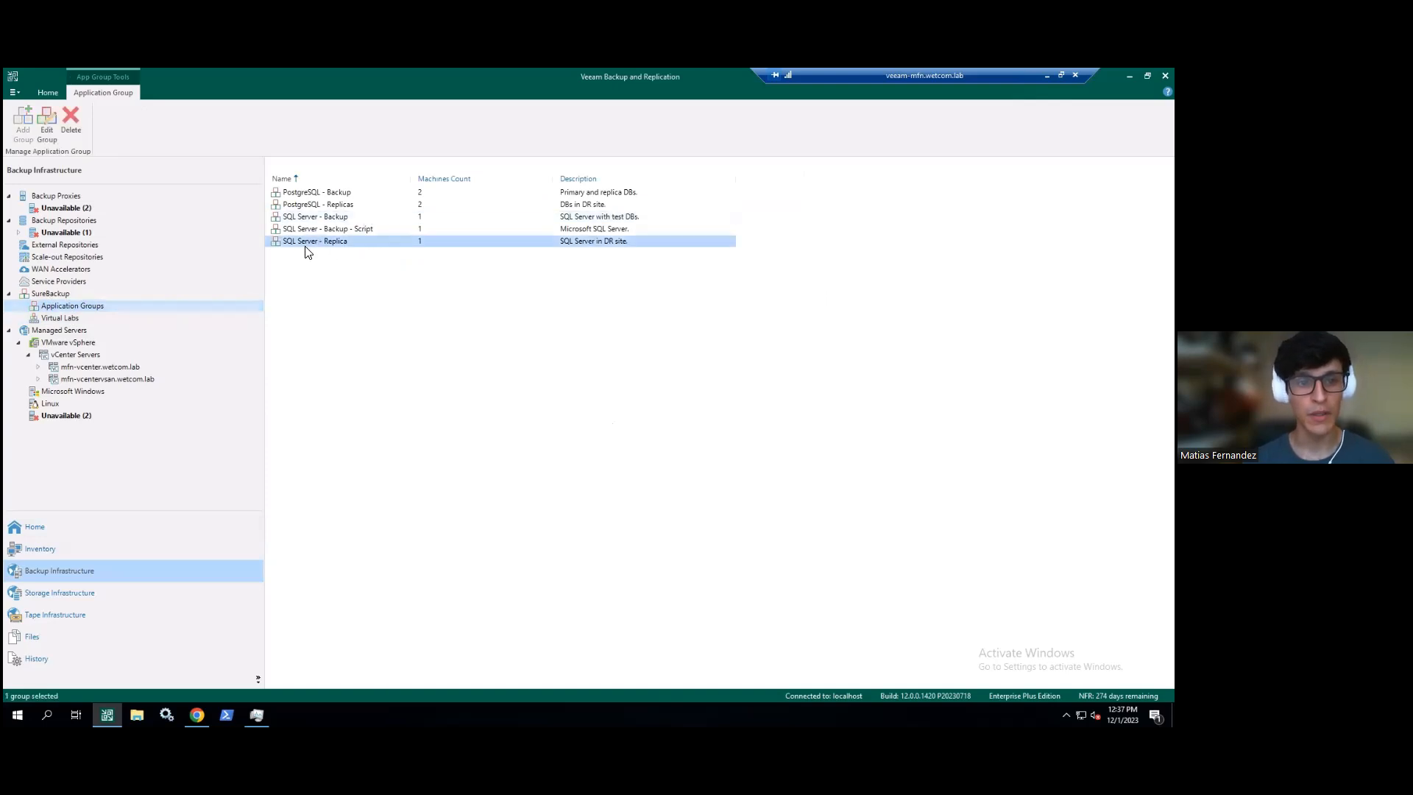
click(50, 130)
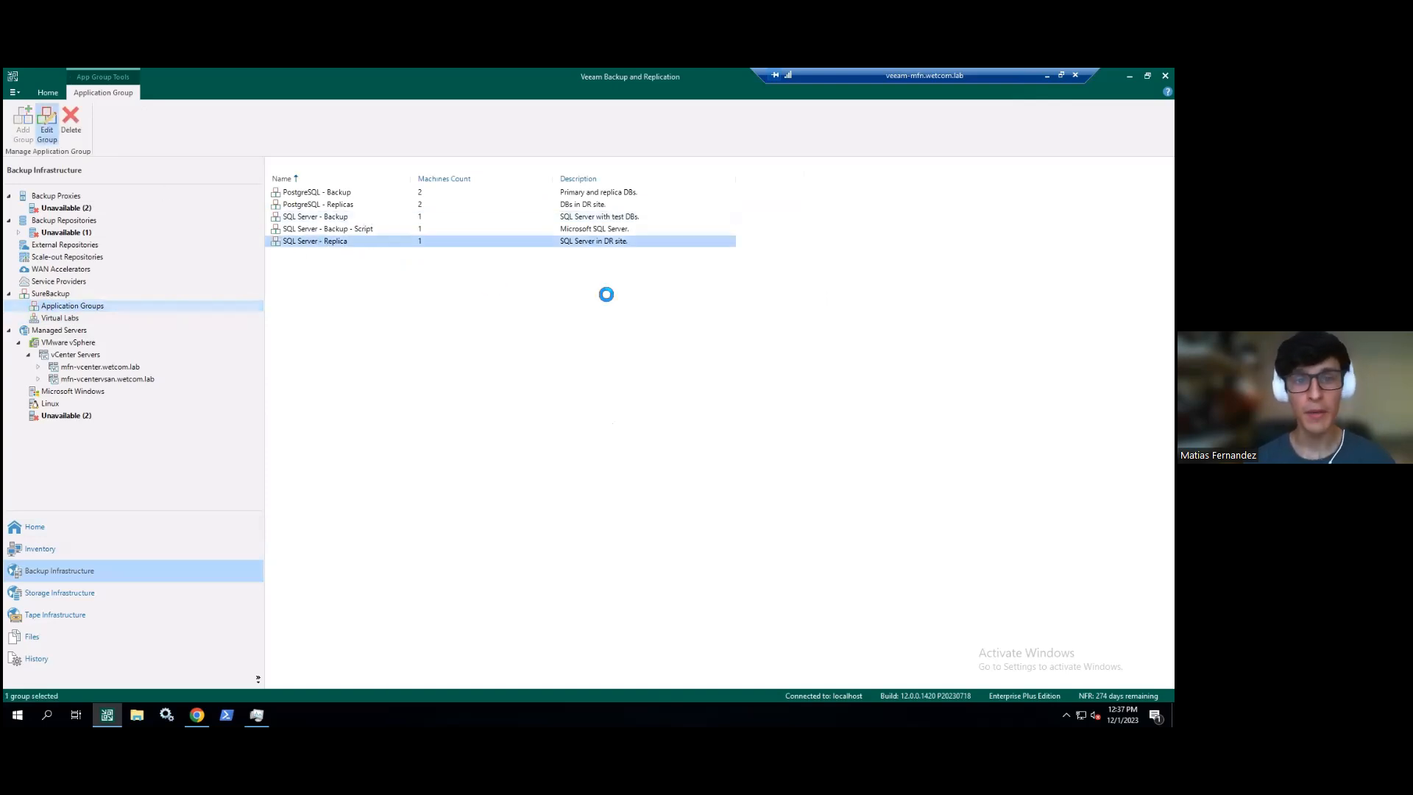
drag(471, 232, 394, 270)
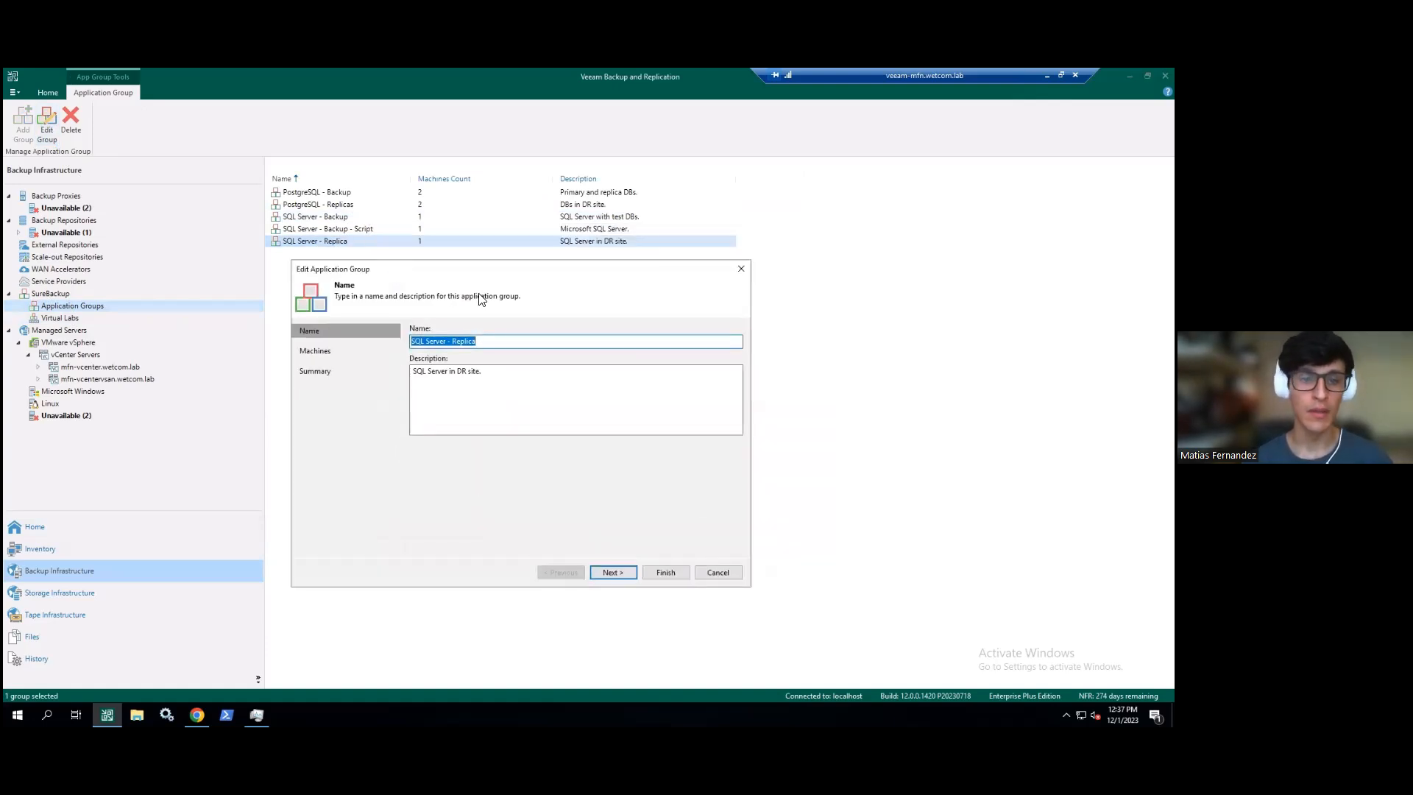
- Select mfn-sql2012 on the Machines step and check its verification options, closing them unchanged
click(317, 351)
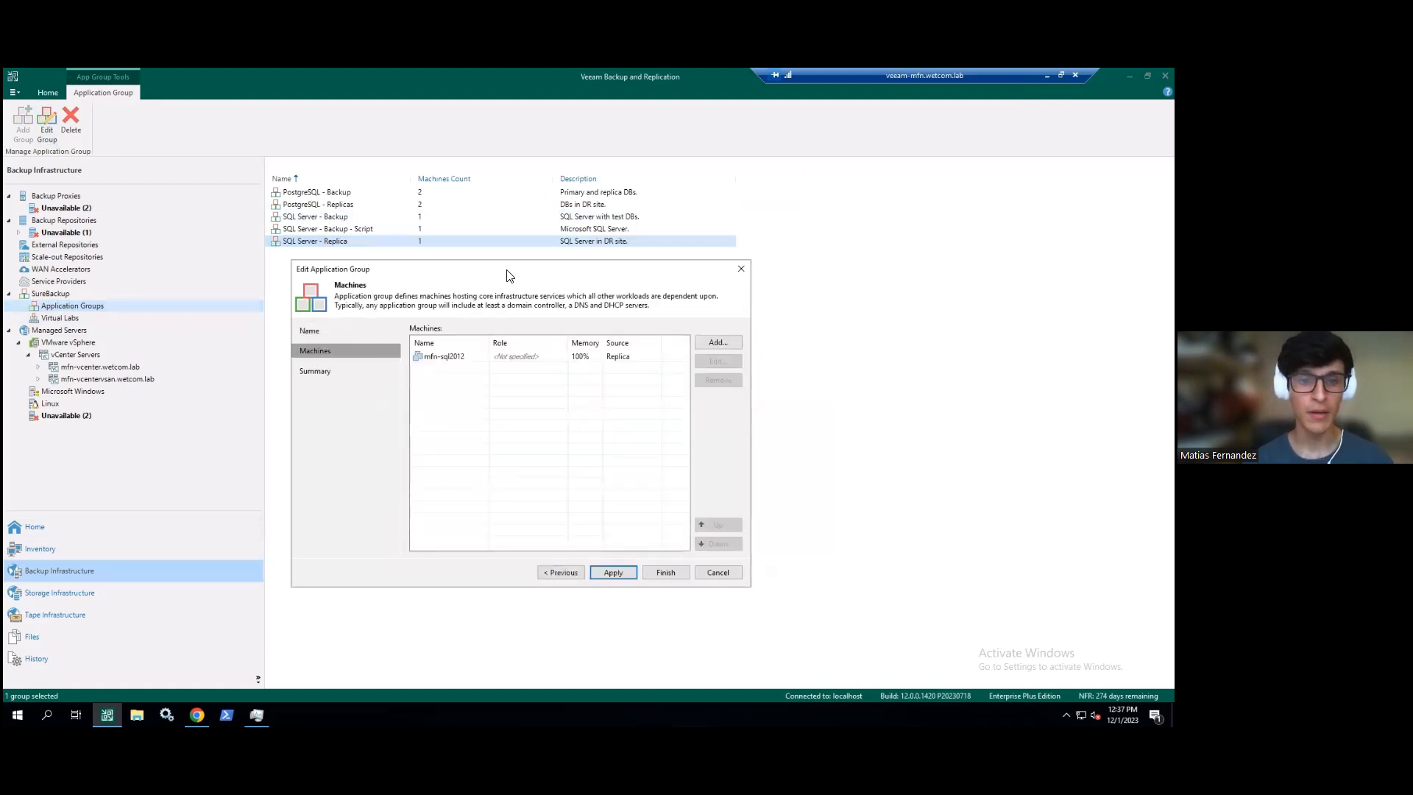
click(513, 358)
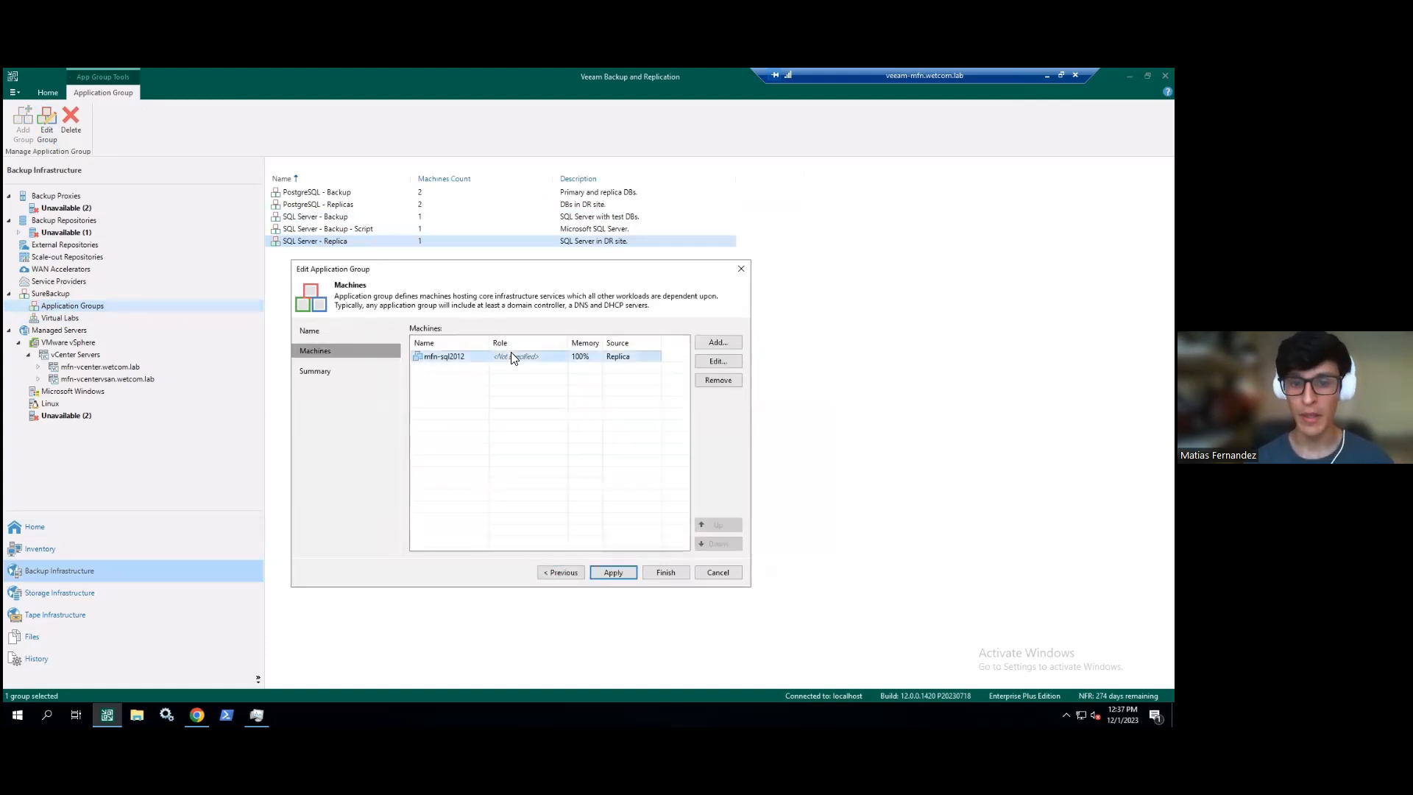
click(718, 361)
drag(541, 287, 860, 250)
click(951, 252)
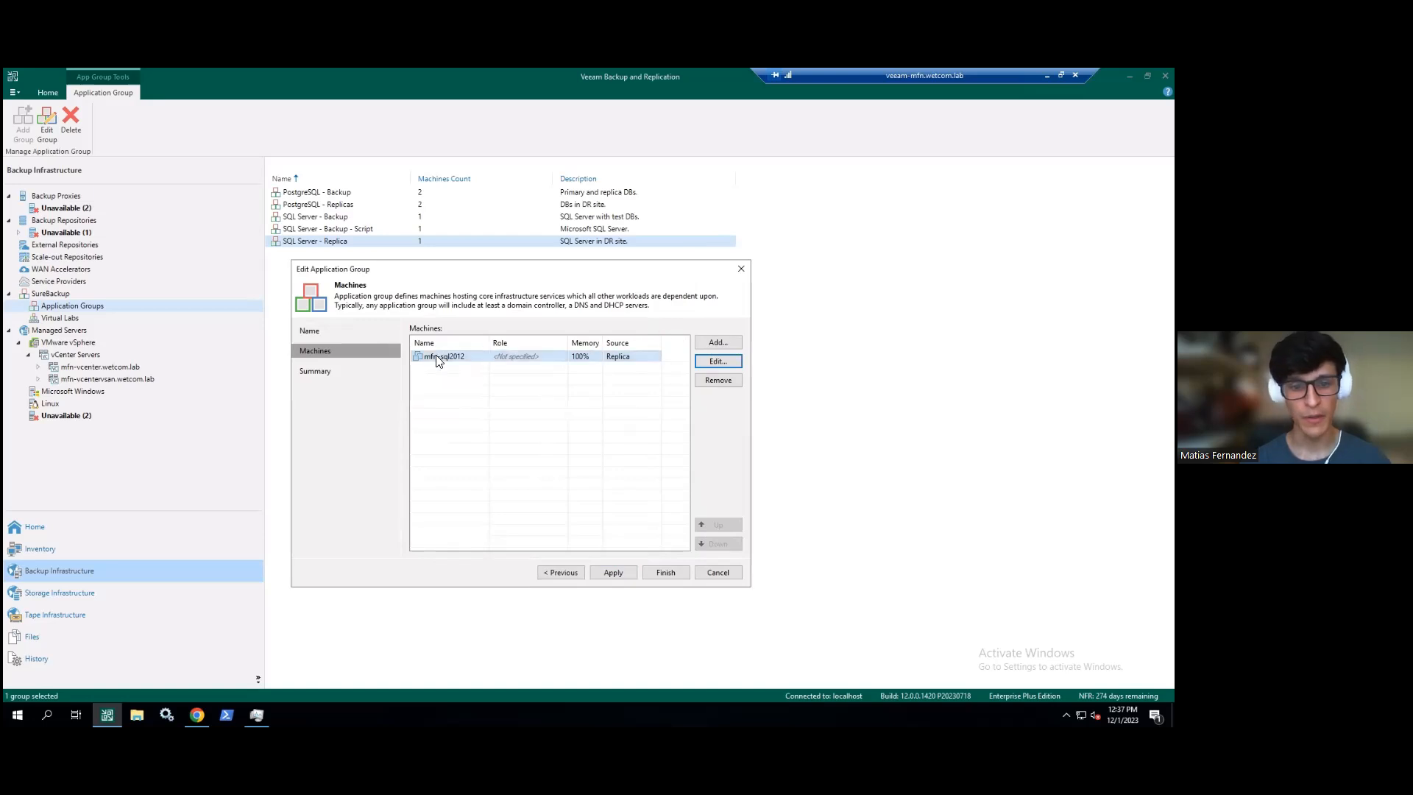
- Bring up the From replicas picker and widen its Job name column
click(717, 342)
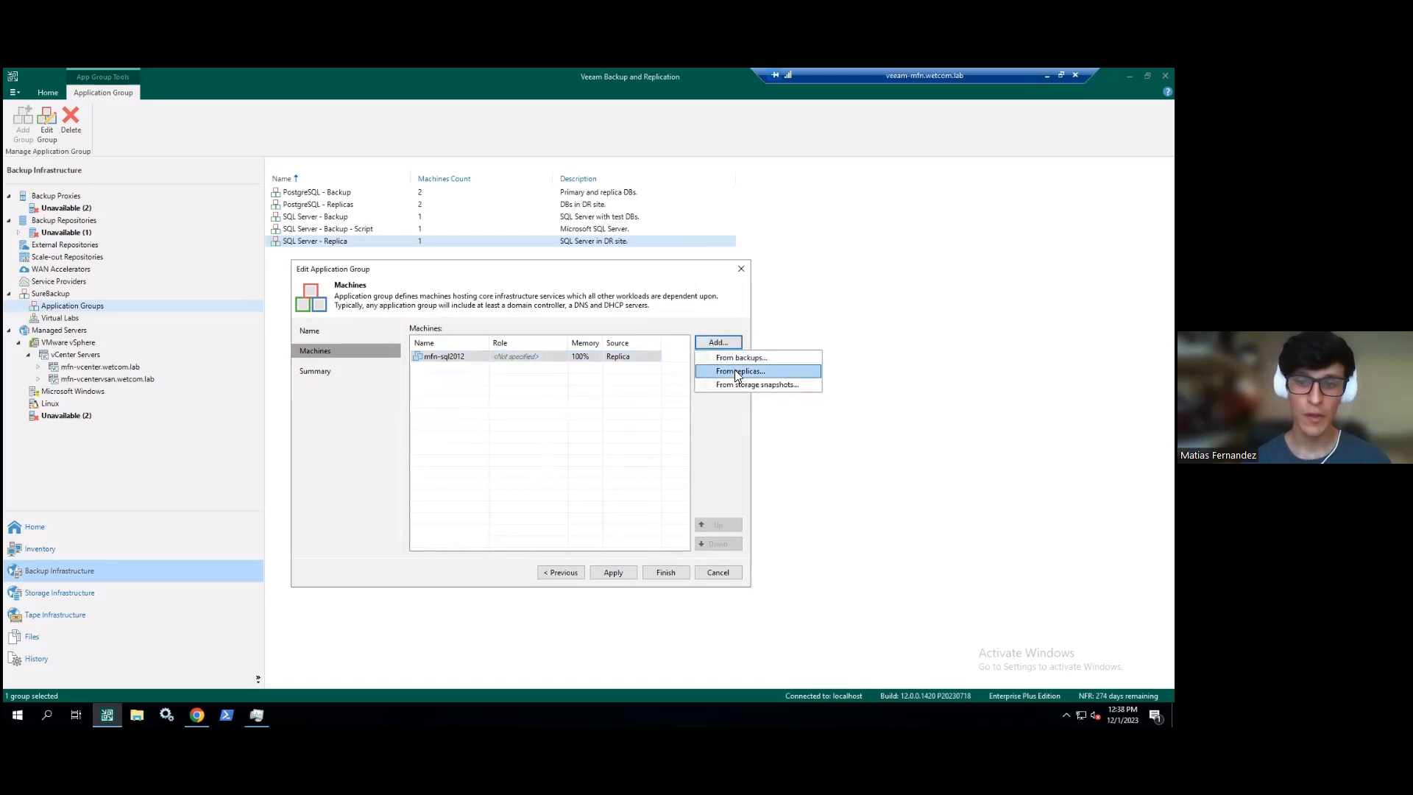
click(777, 371)
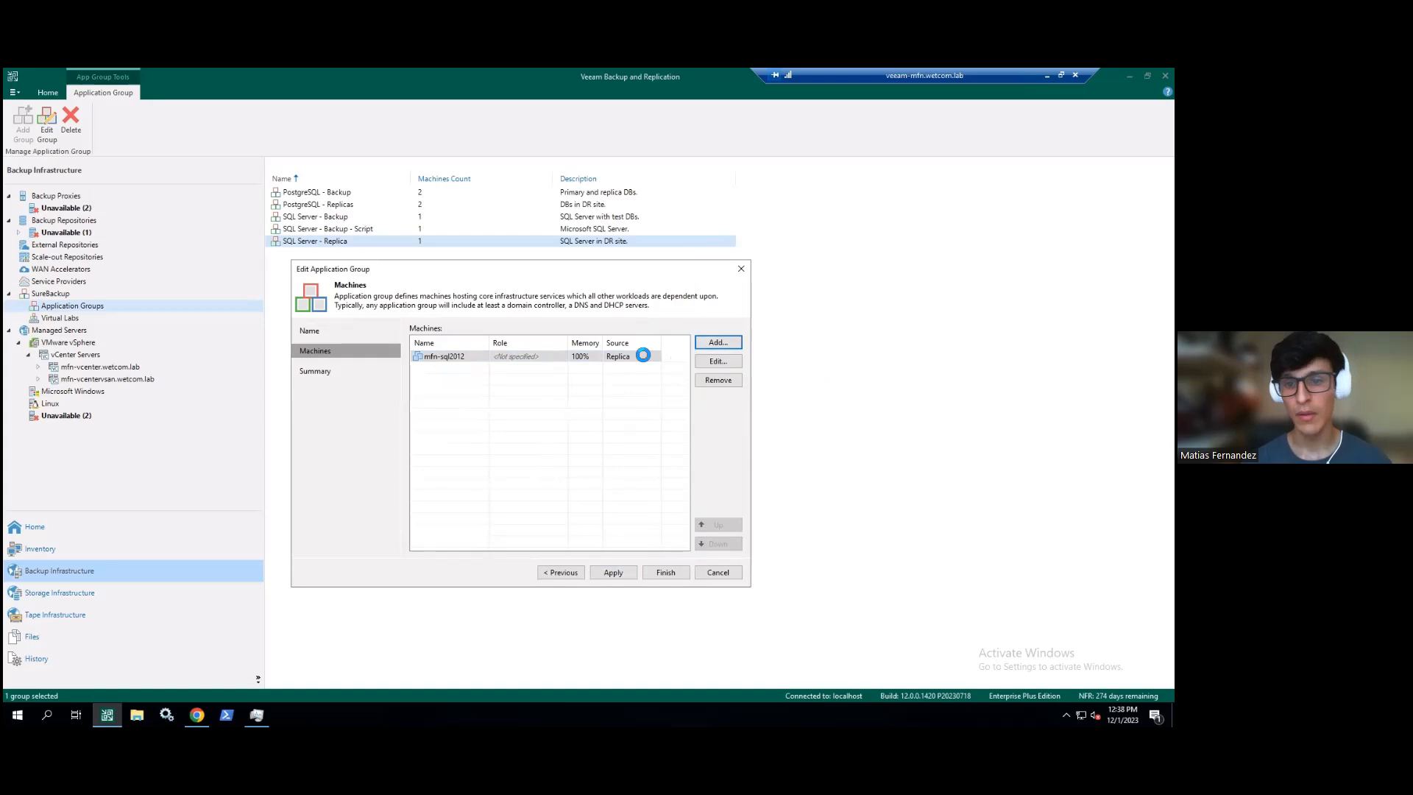
drag(469, 273, 781, 228)
double_click(772, 257)
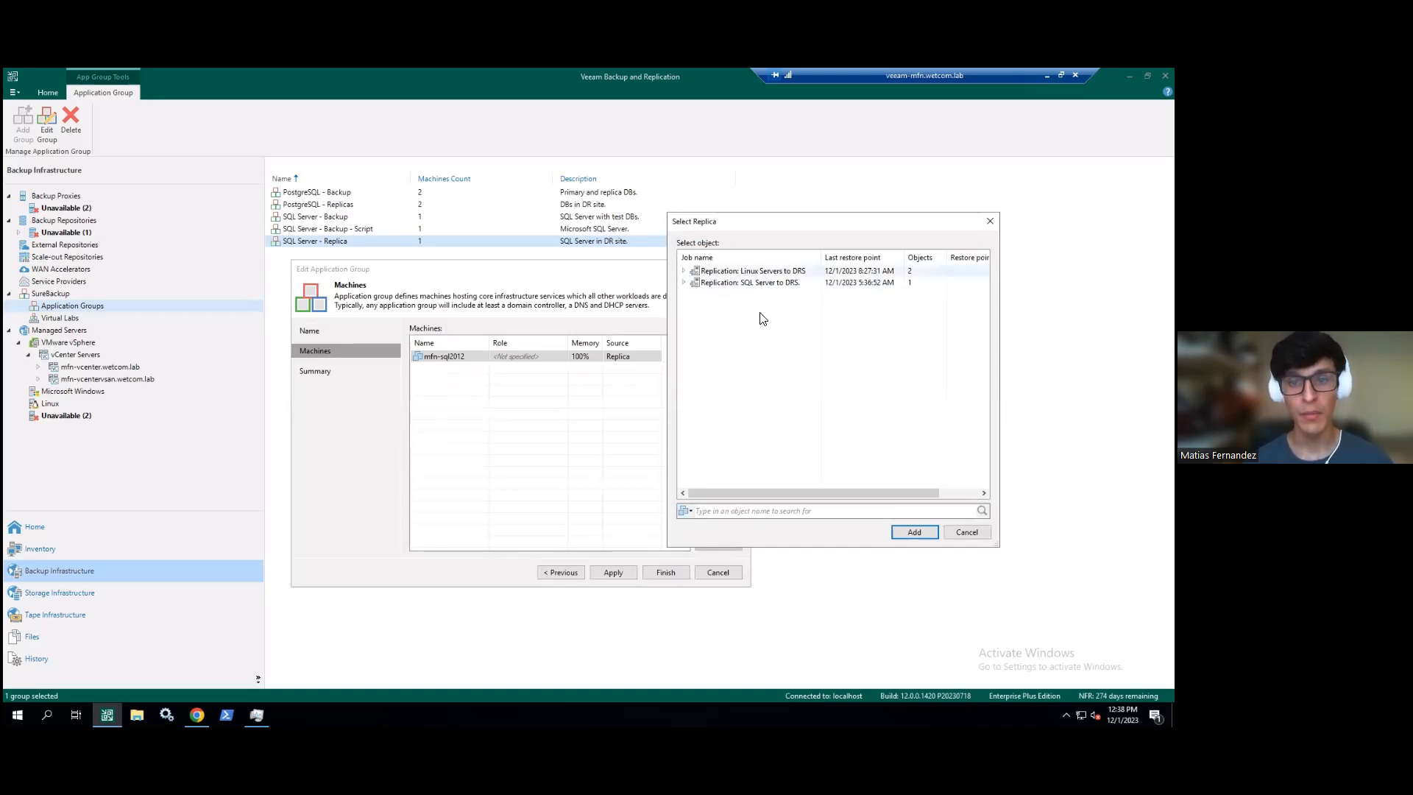
- Expand both DRS replication jobs, cancel without adding a replica, and open mfn-sql2012's verification options
click(685, 282)
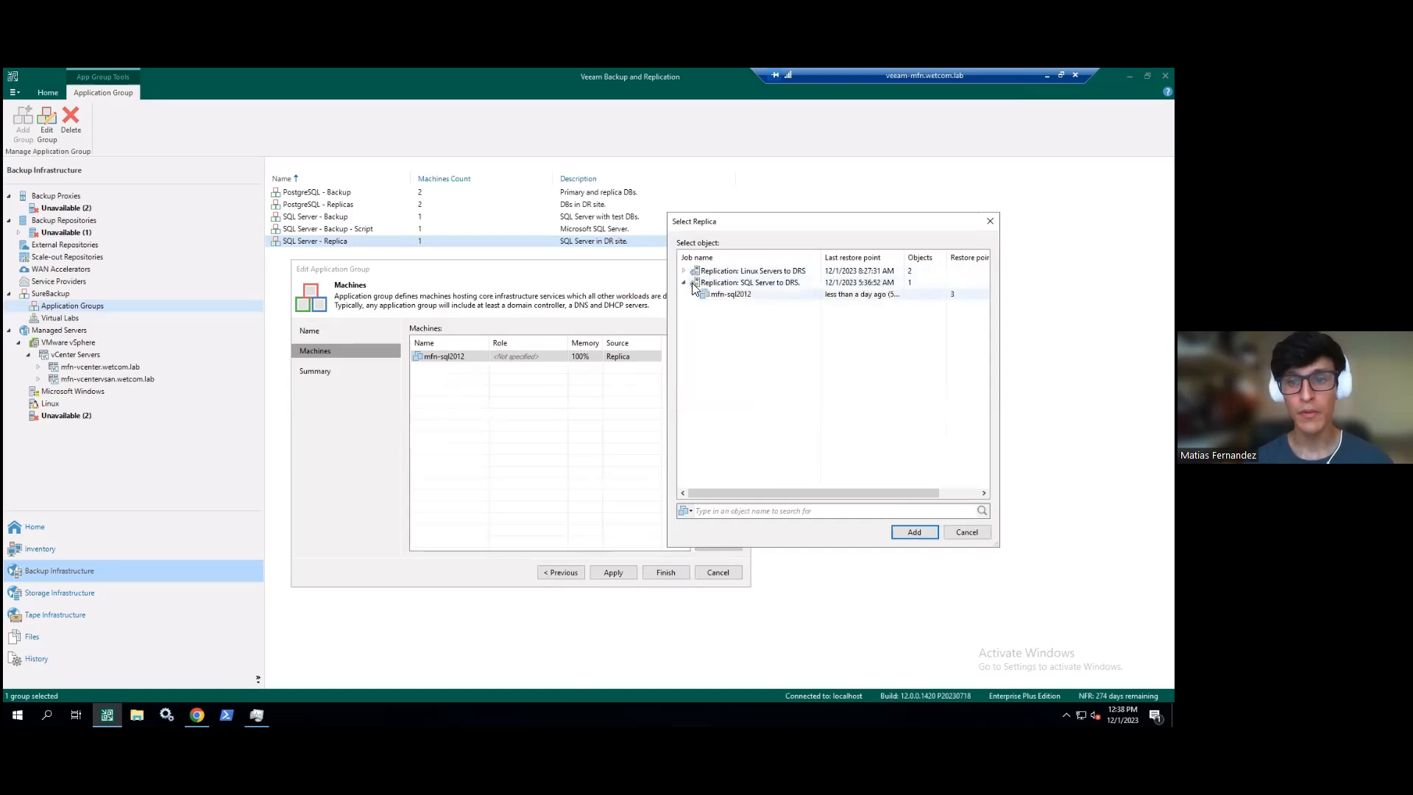
click(684, 271)
click(738, 286)
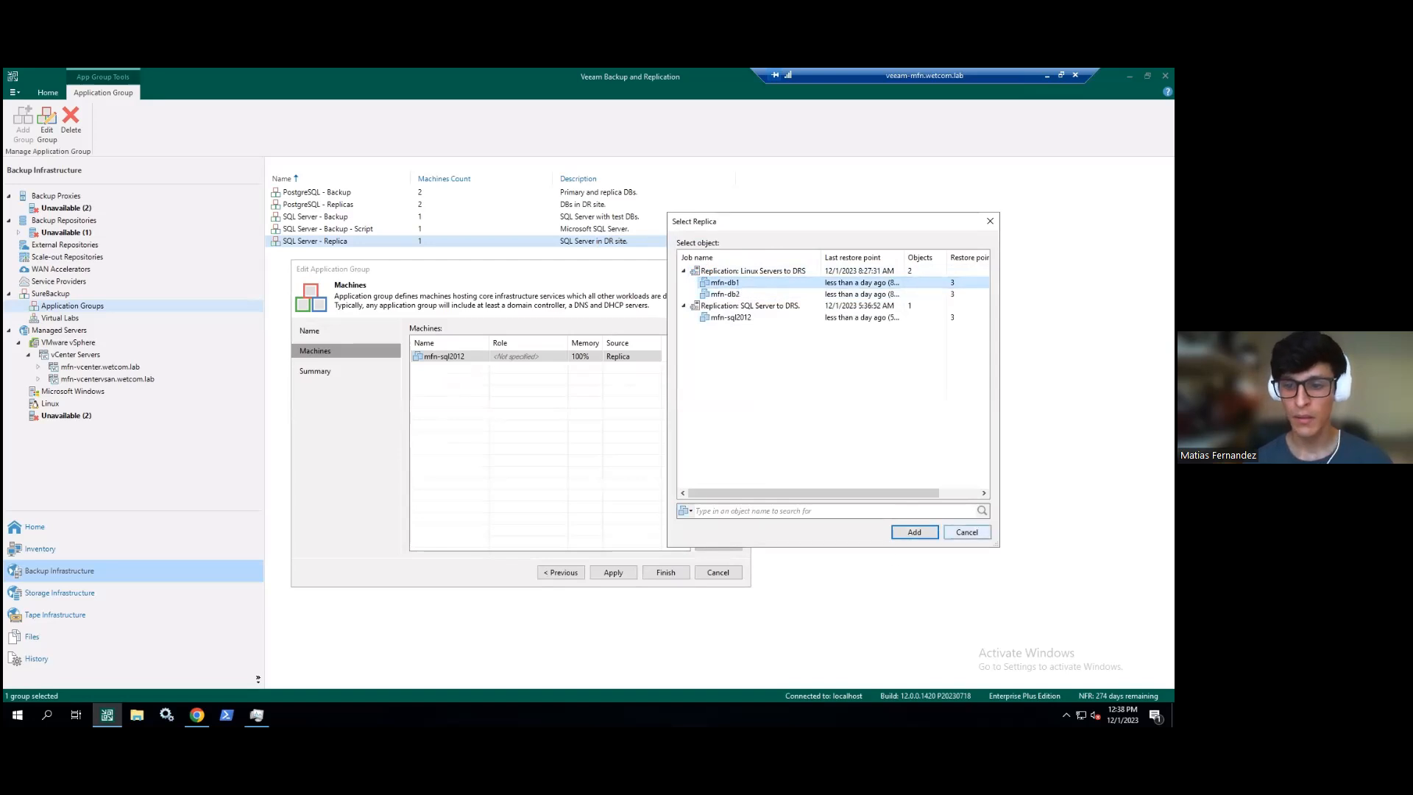
click(967, 532)
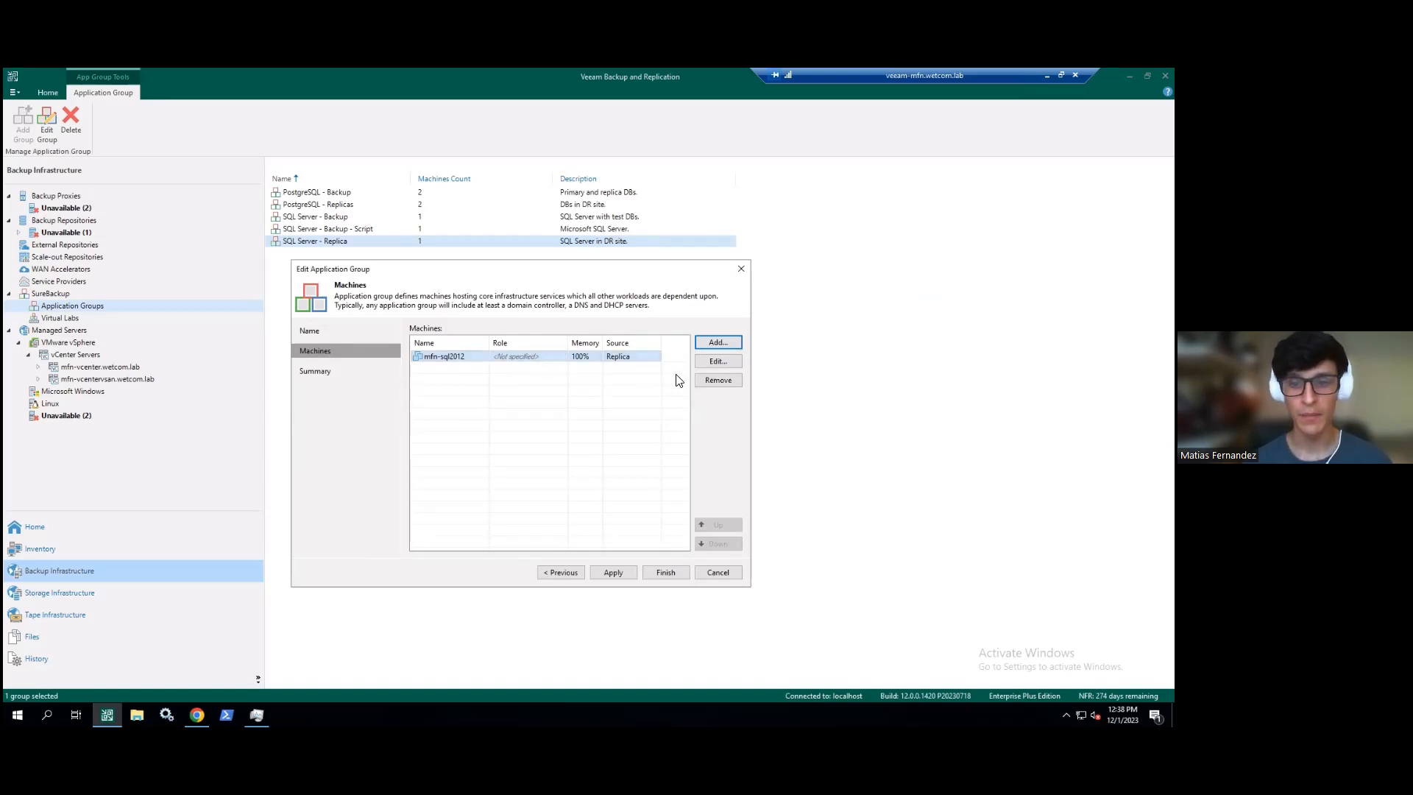
click(702, 359)
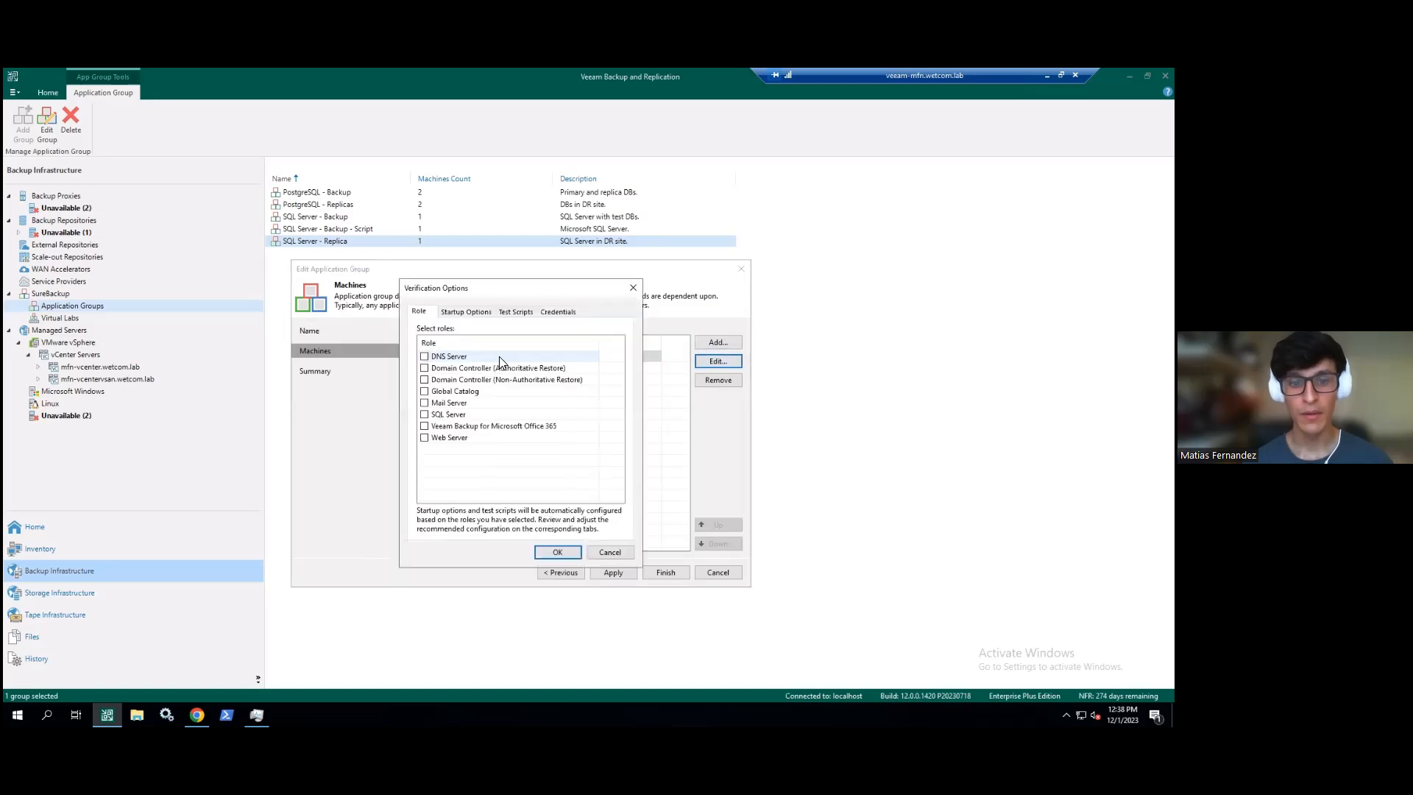
- Tick the SQL Server role for mfn-sql2012 and show its Test Scripts tab
drag(506, 293, 821, 276)
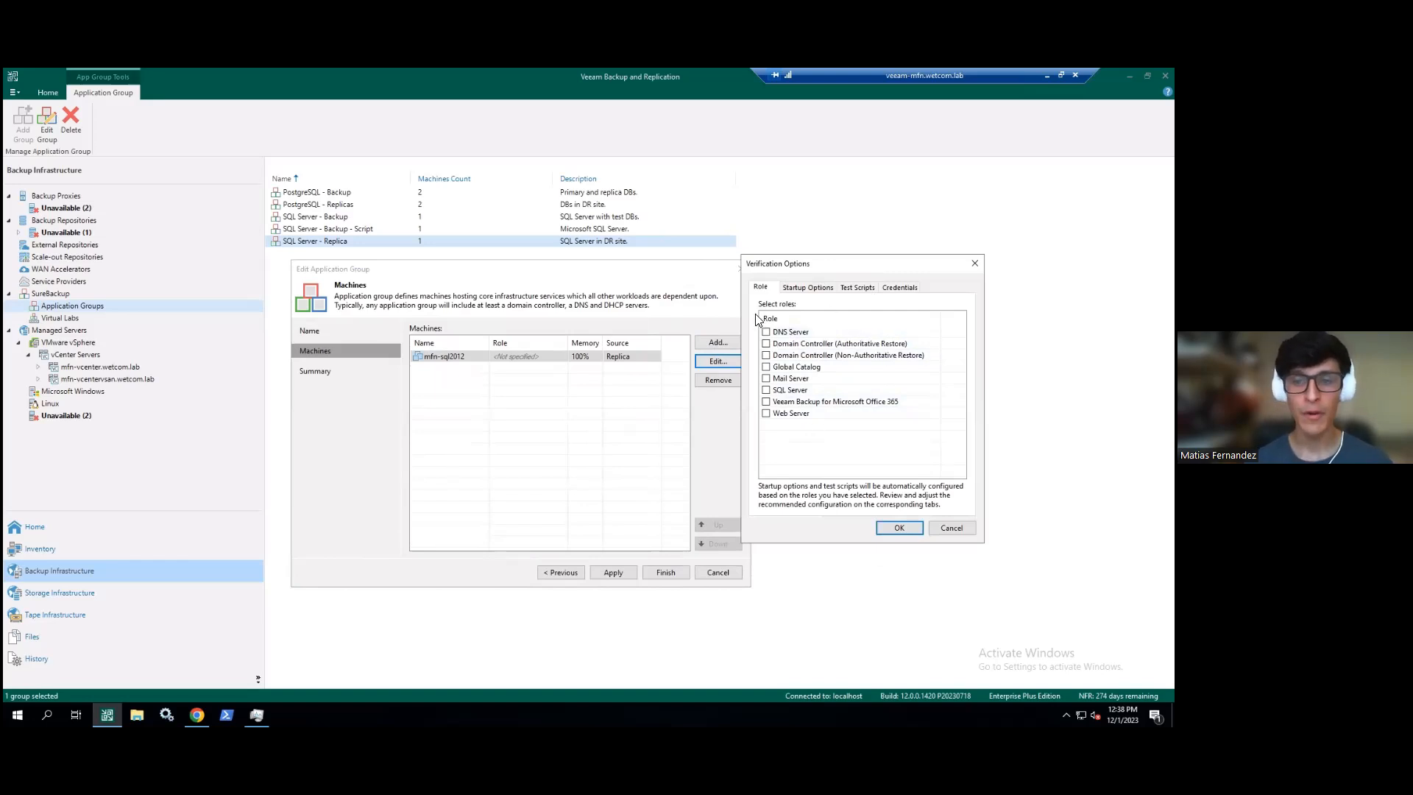
click(766, 390)
click(858, 288)
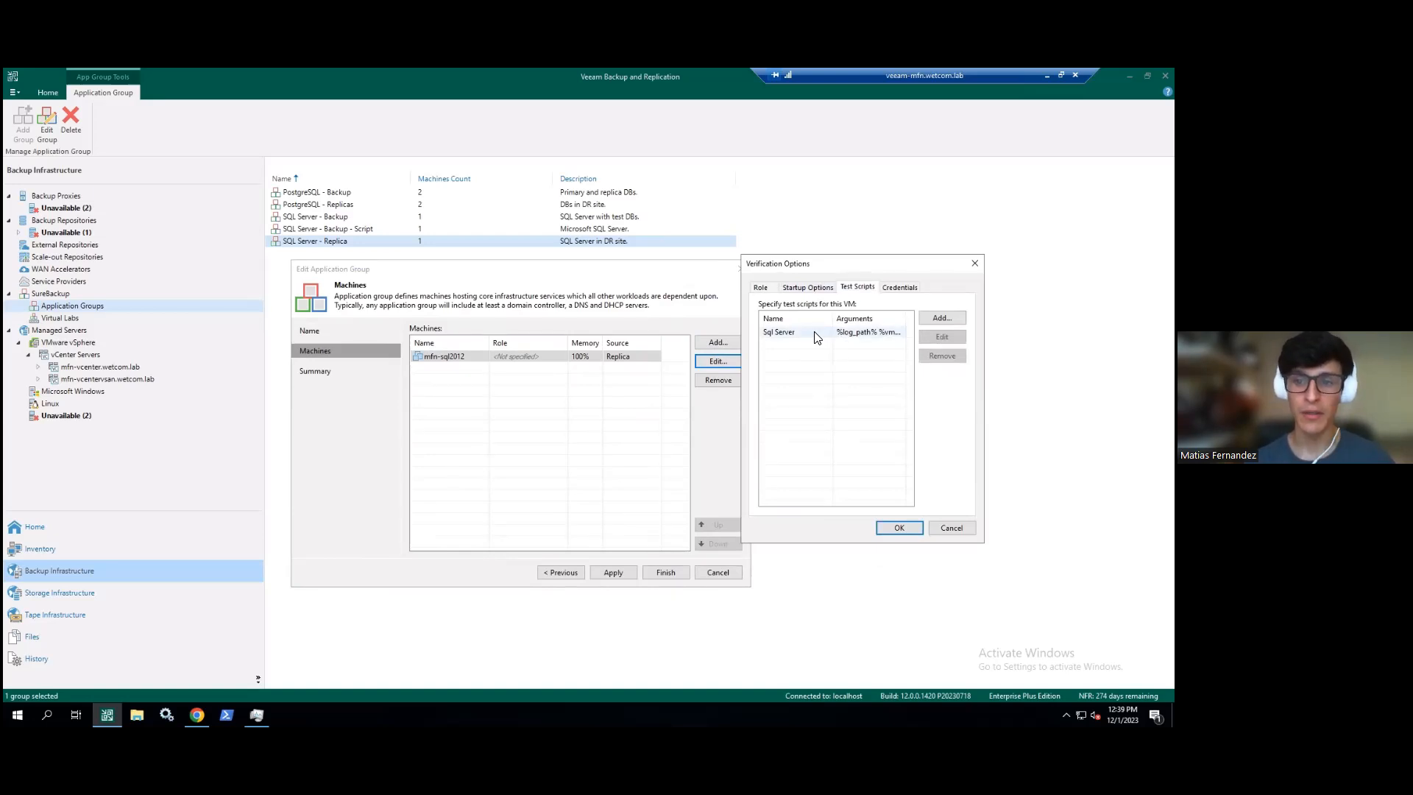
- Select the Sql Server test script, start a custom test script, then dismiss it unsaved
click(898, 332)
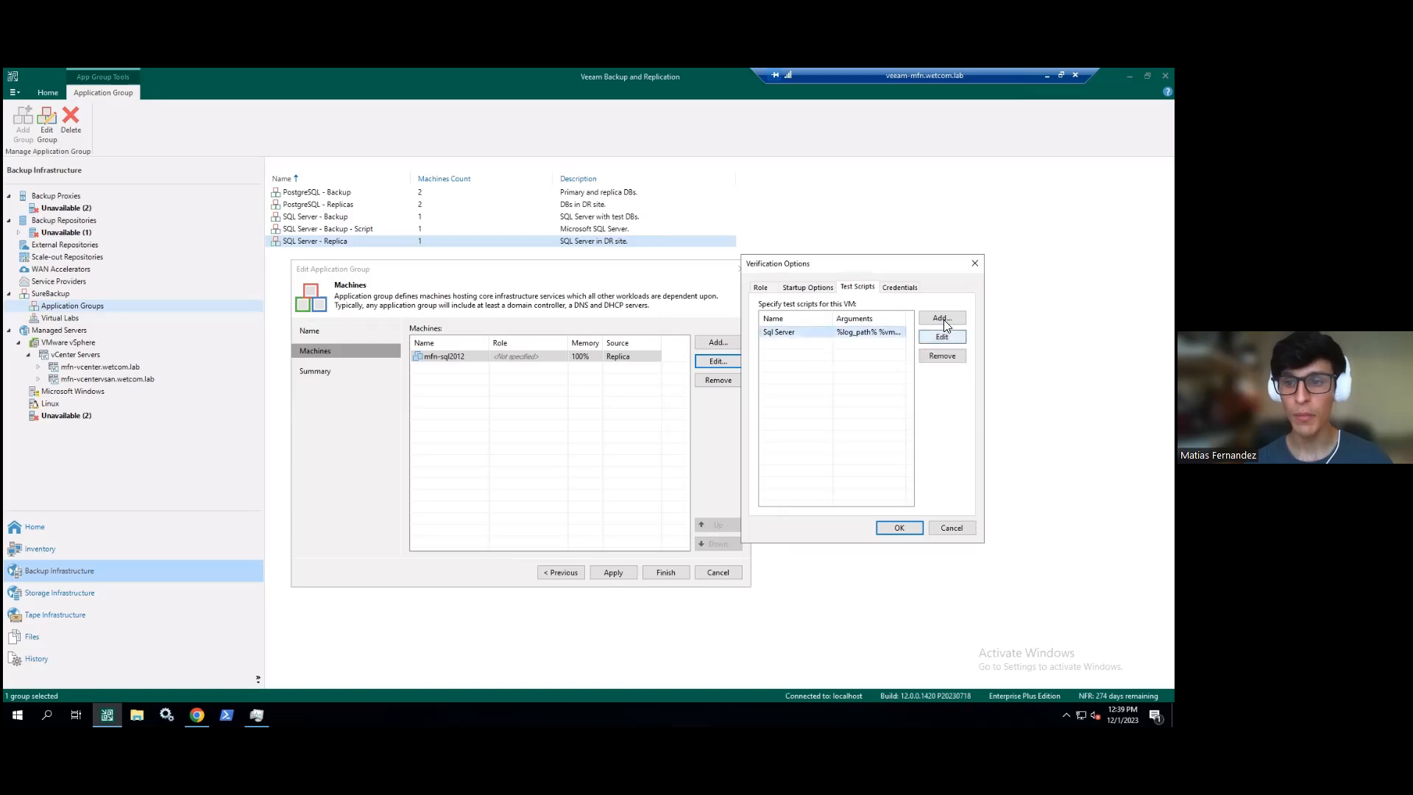
click(943, 319)
drag(615, 270, 802, 234)
click(704, 307)
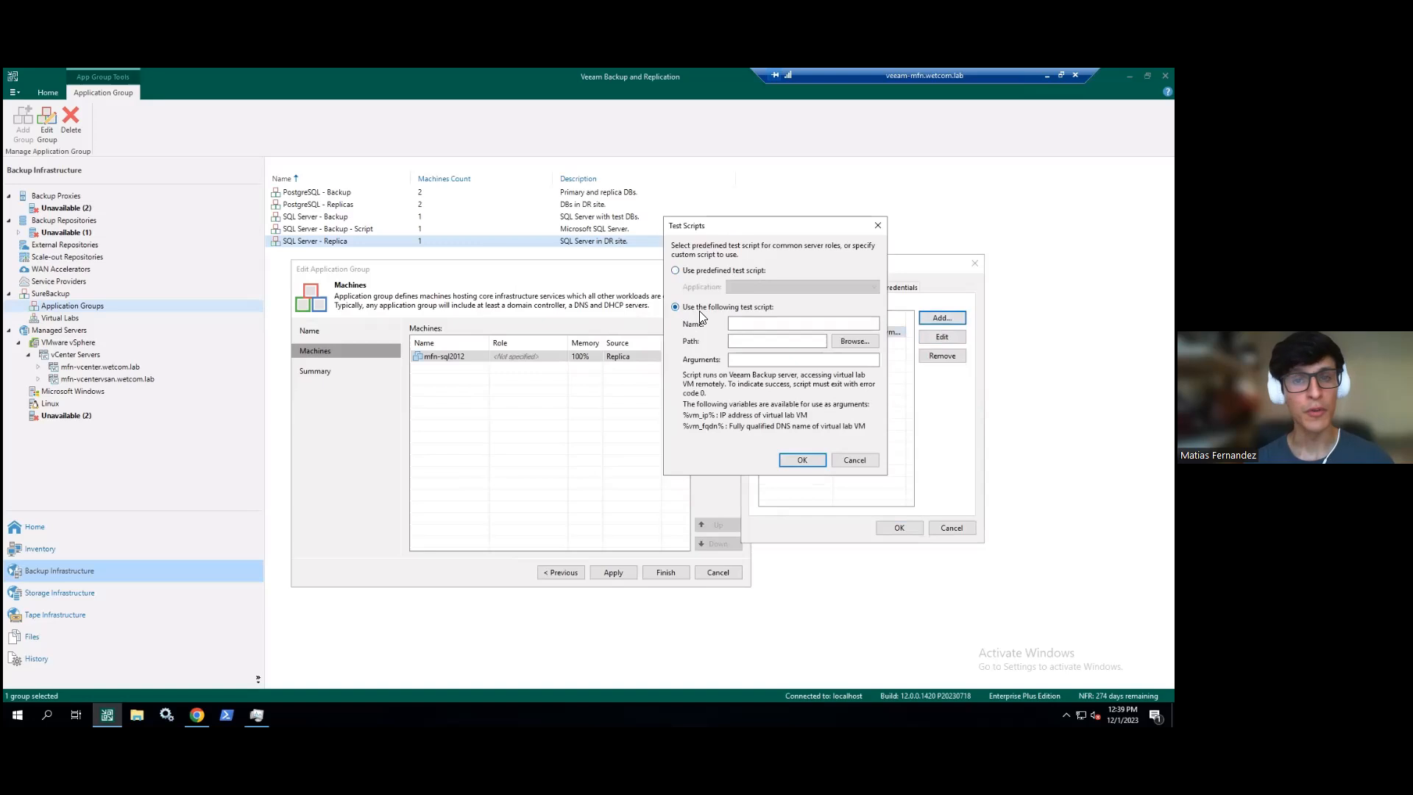
click(777, 342)
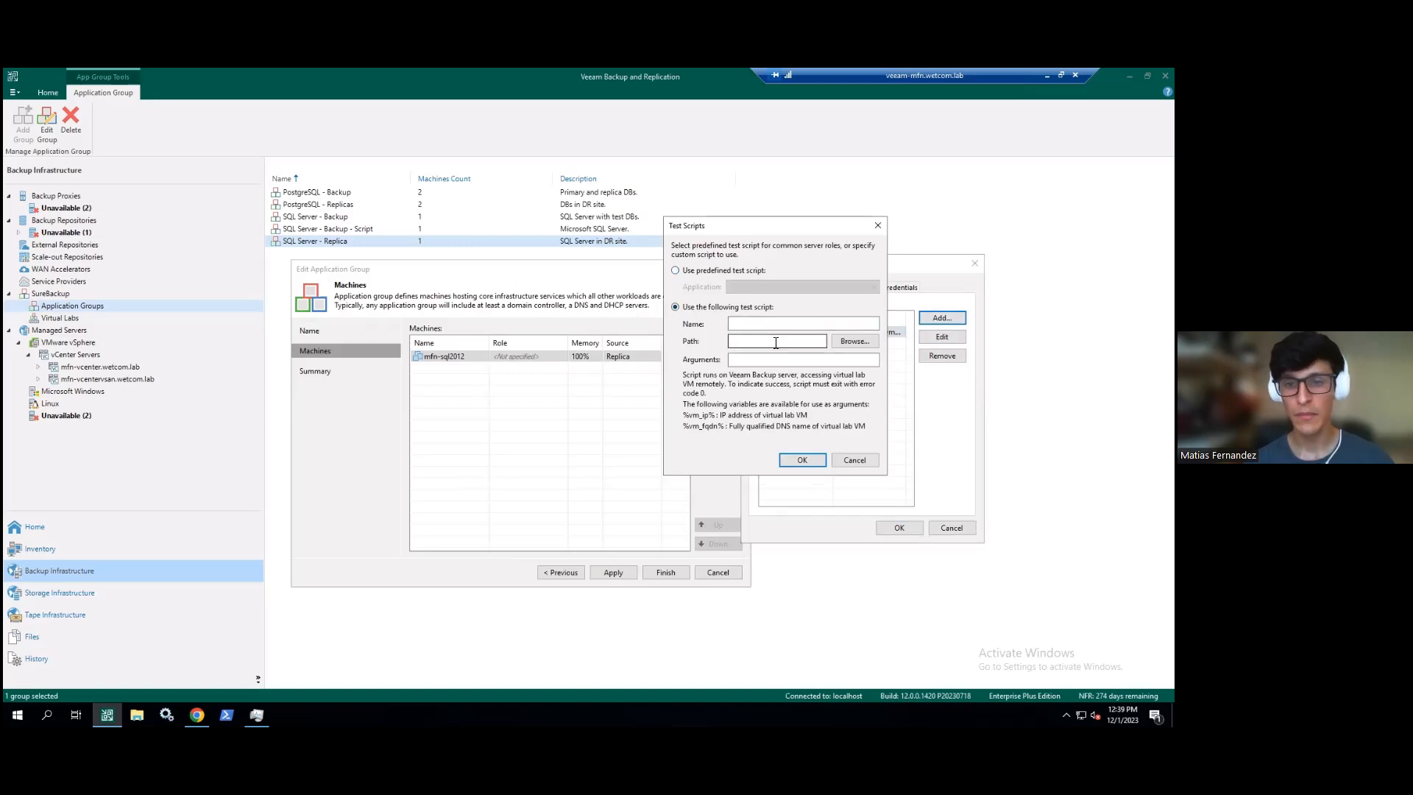
click(877, 225)
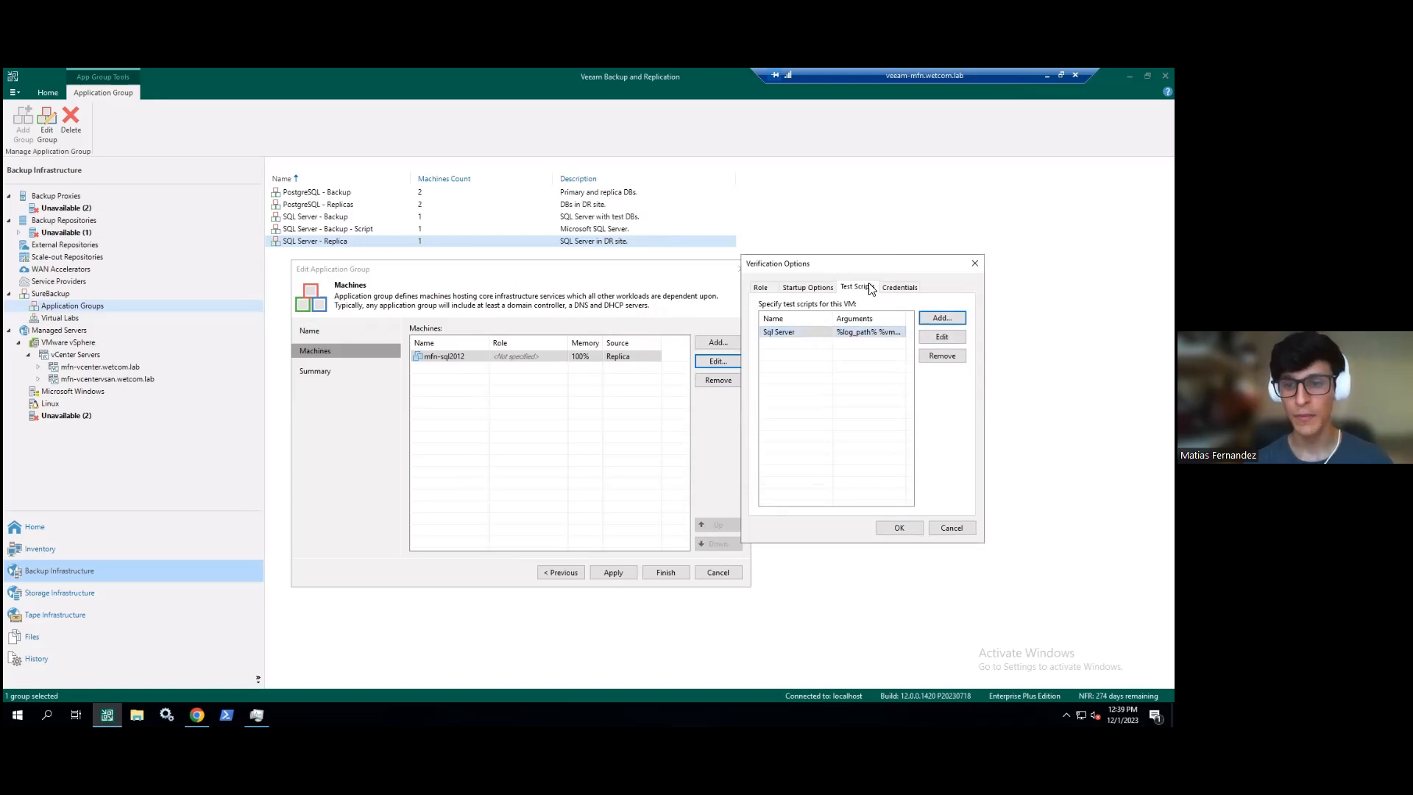
- Review the Credentials and Startup Options settings, then cancel Verification Options and the application group editor
click(898, 286)
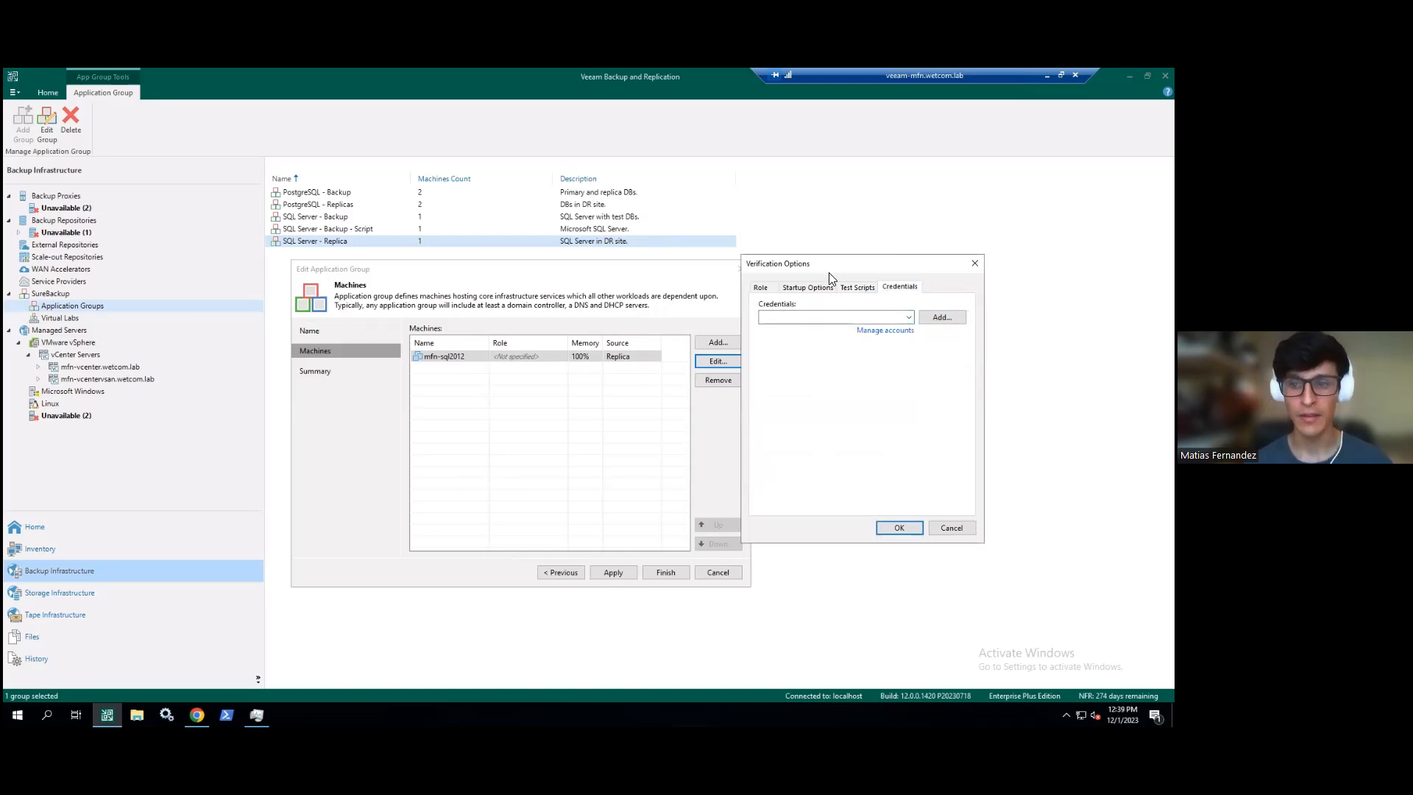
click(807, 287)
drag(826, 271, 828, 273)
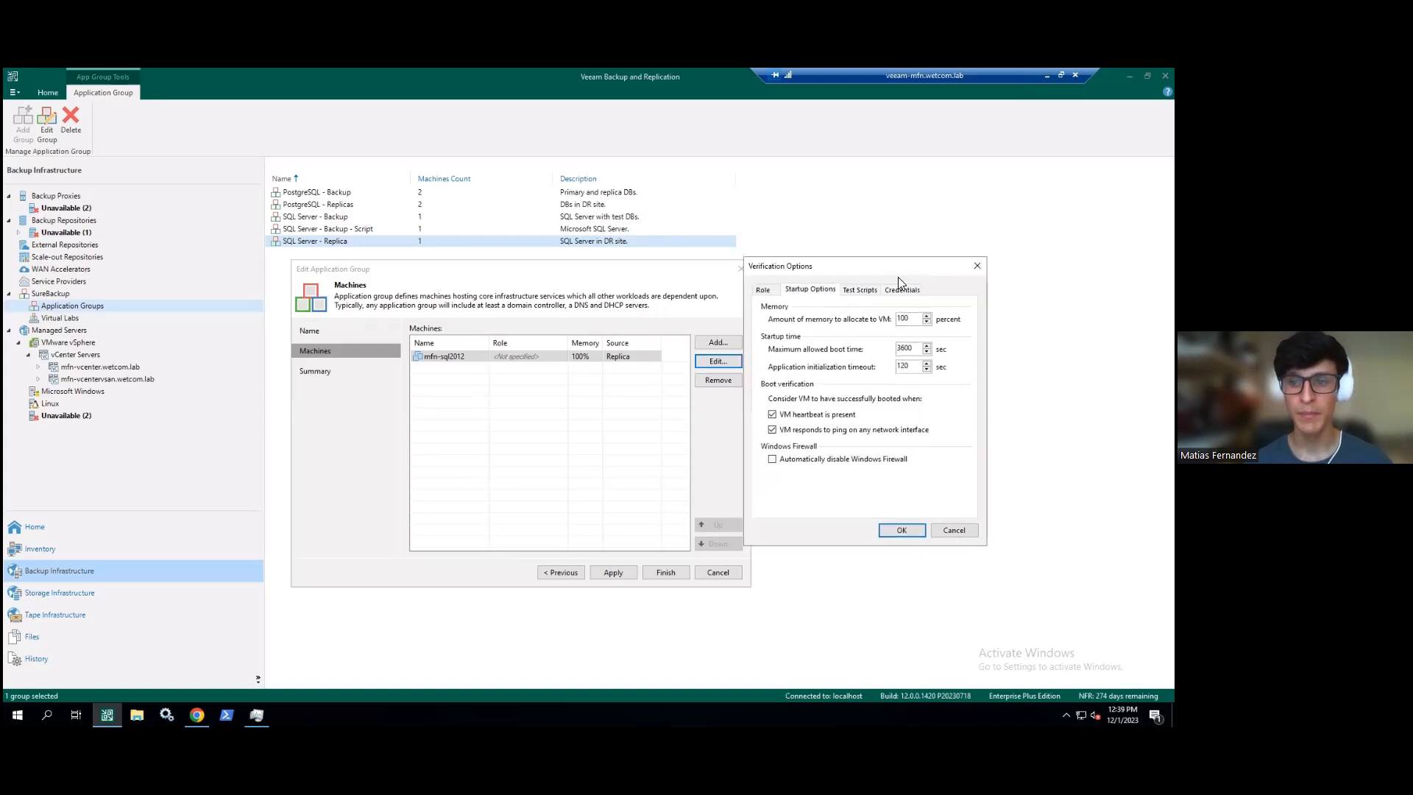
click(918, 319)
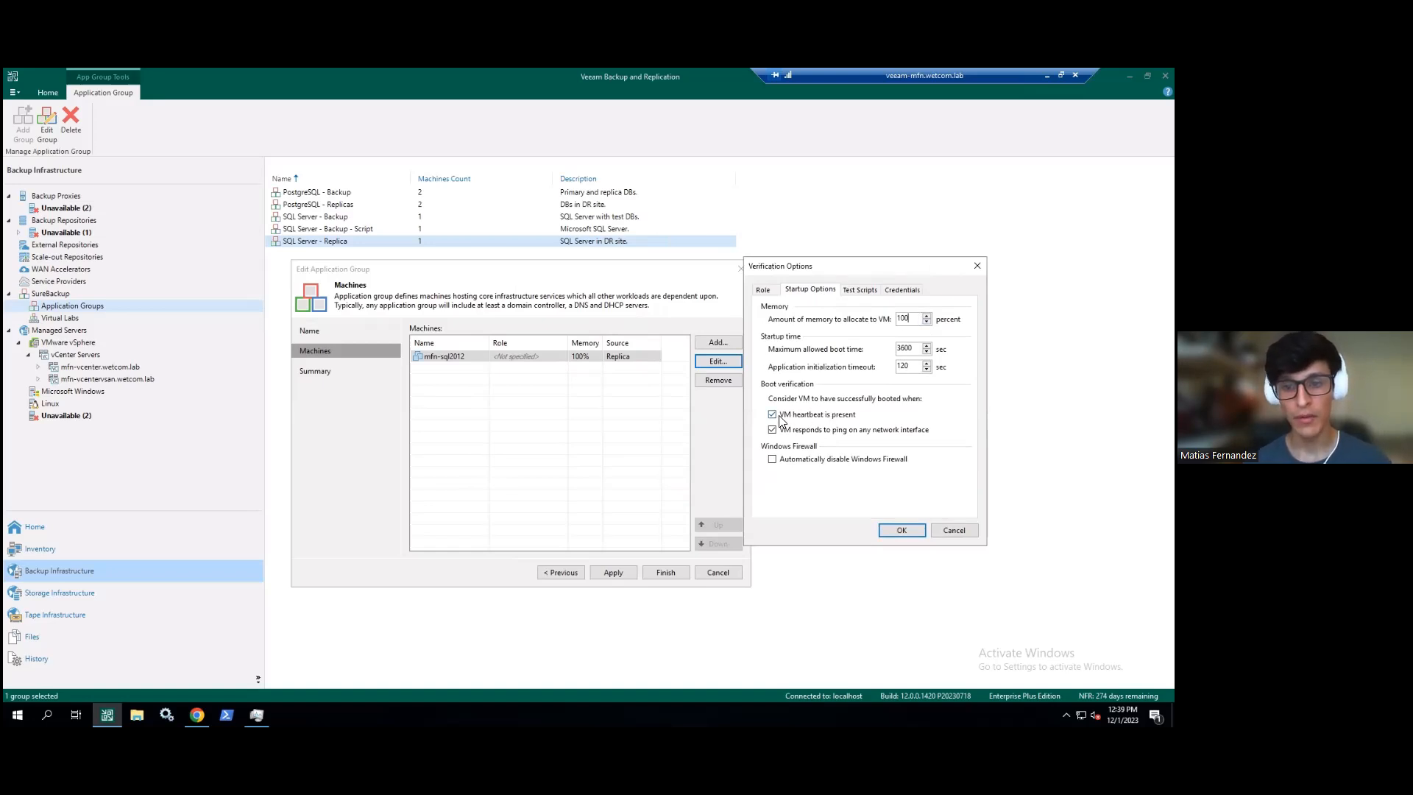
drag(916, 350, 892, 373)
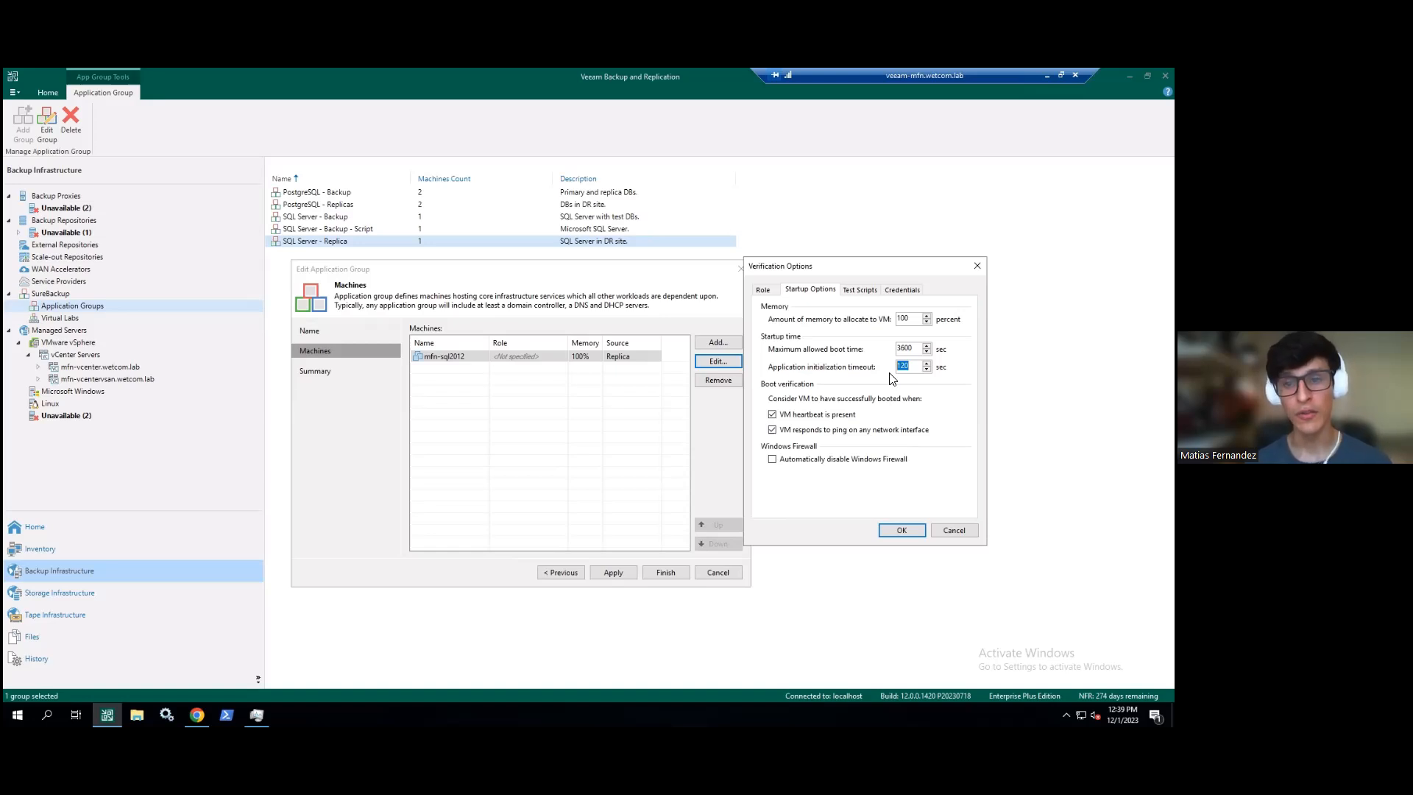
click(913, 348)
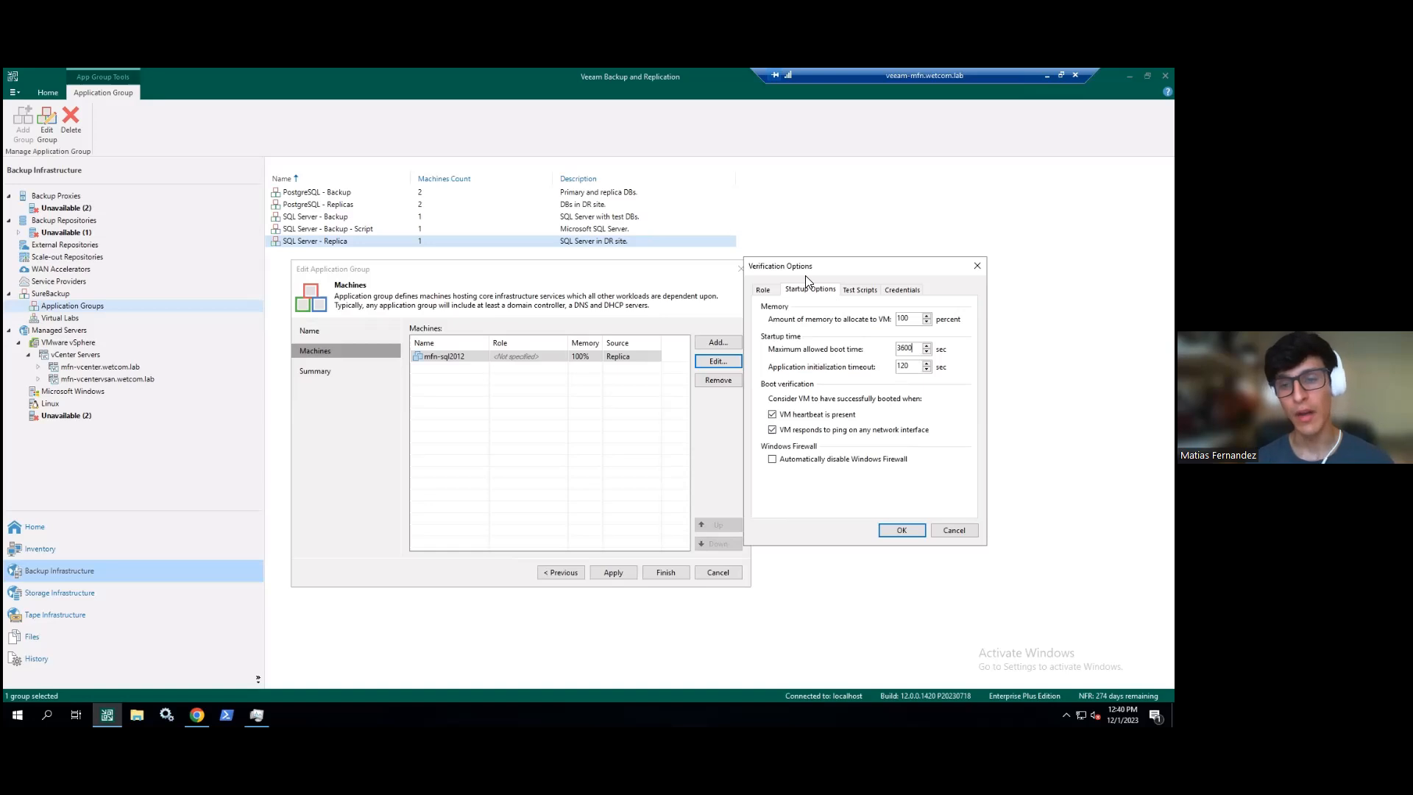
click(954, 530)
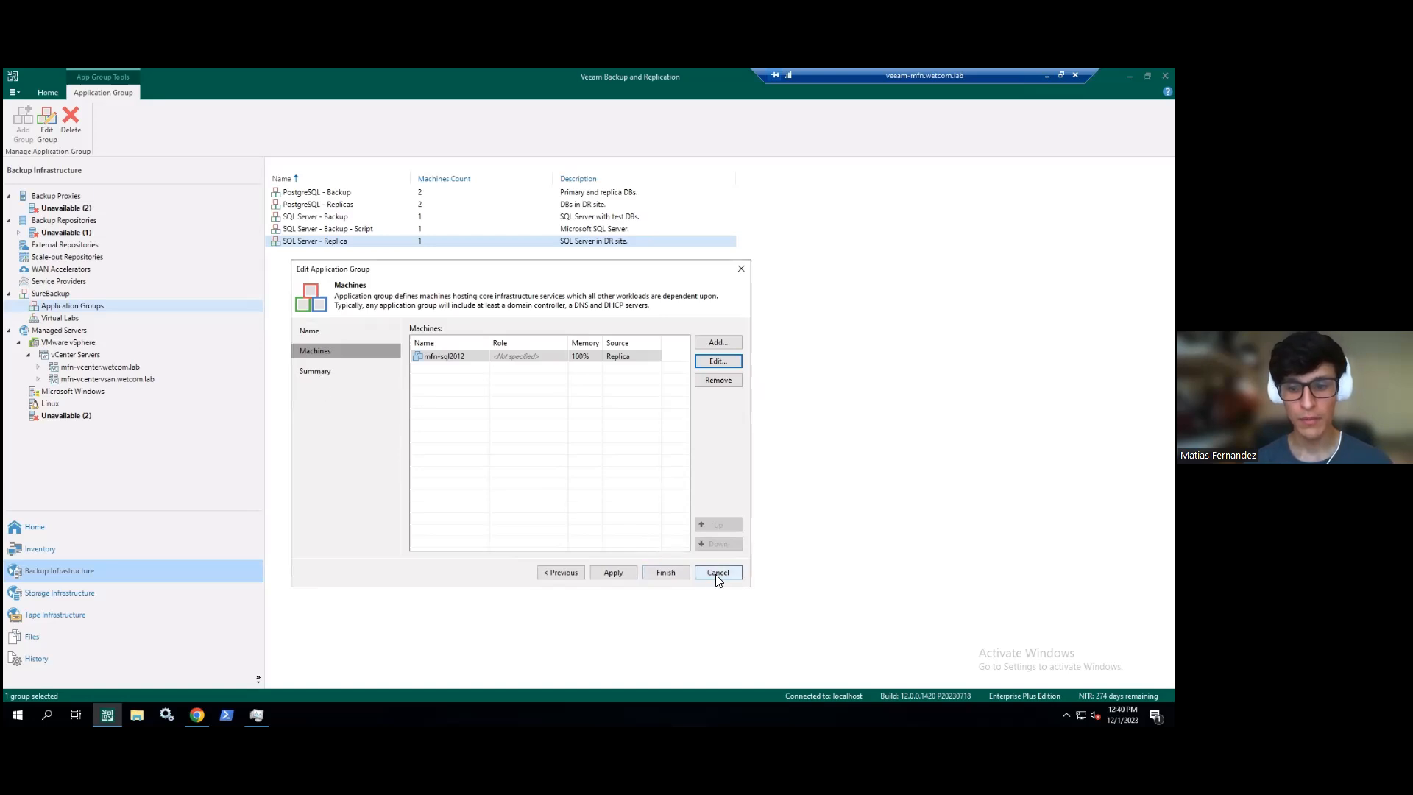
click(716, 572)
- Confirm exiting the group editor and start a new SureBackup job named SureBackup Job 3
click(595, 404)
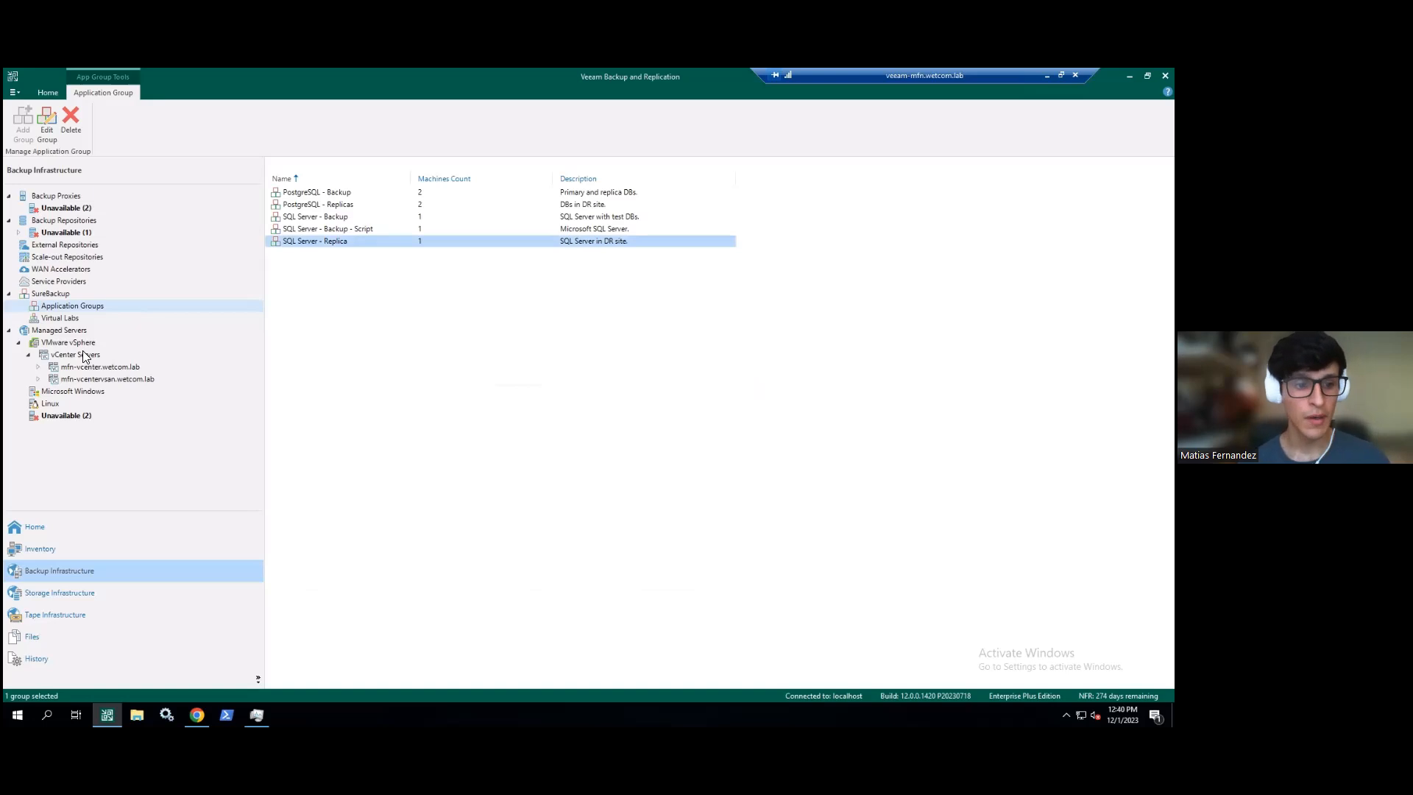
click(53, 293)
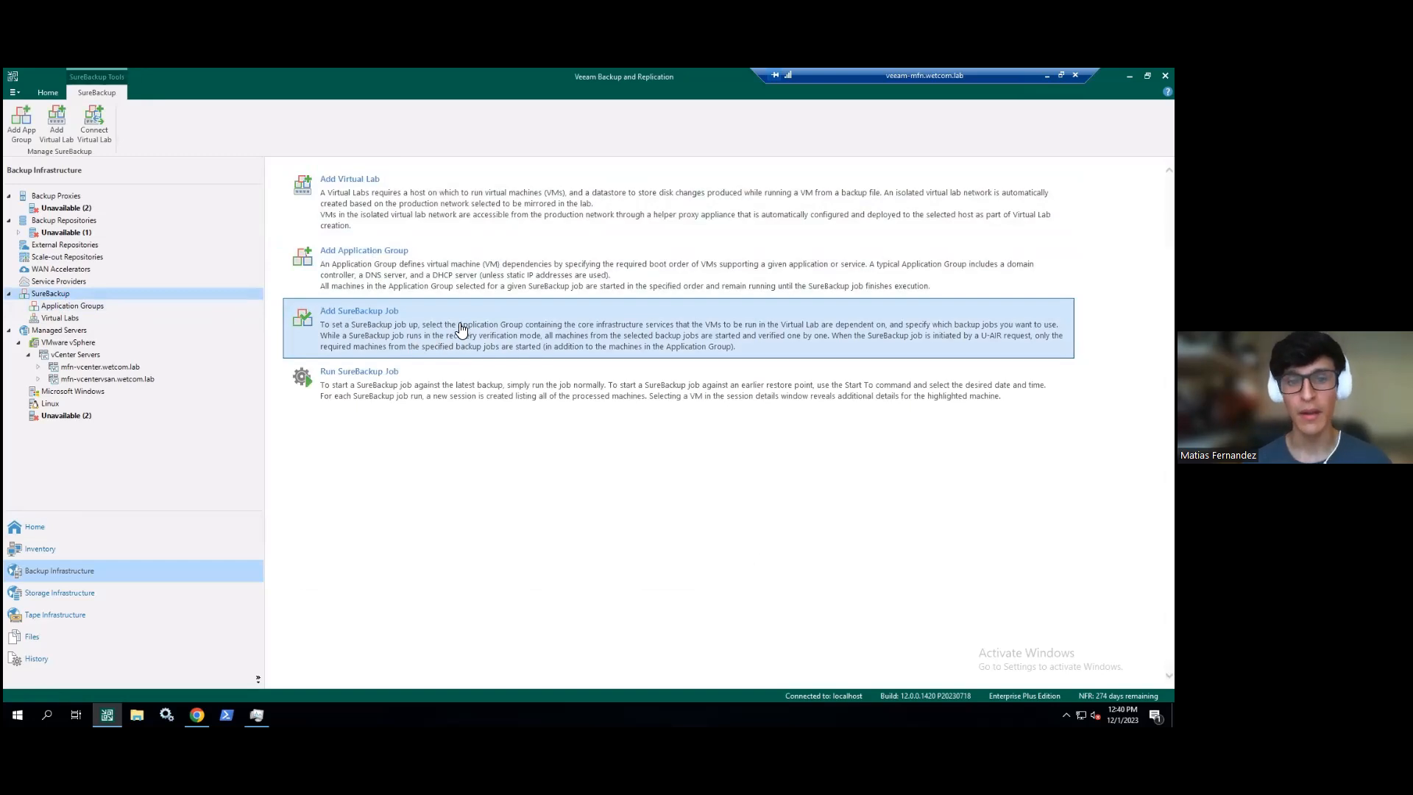
click(335, 316)
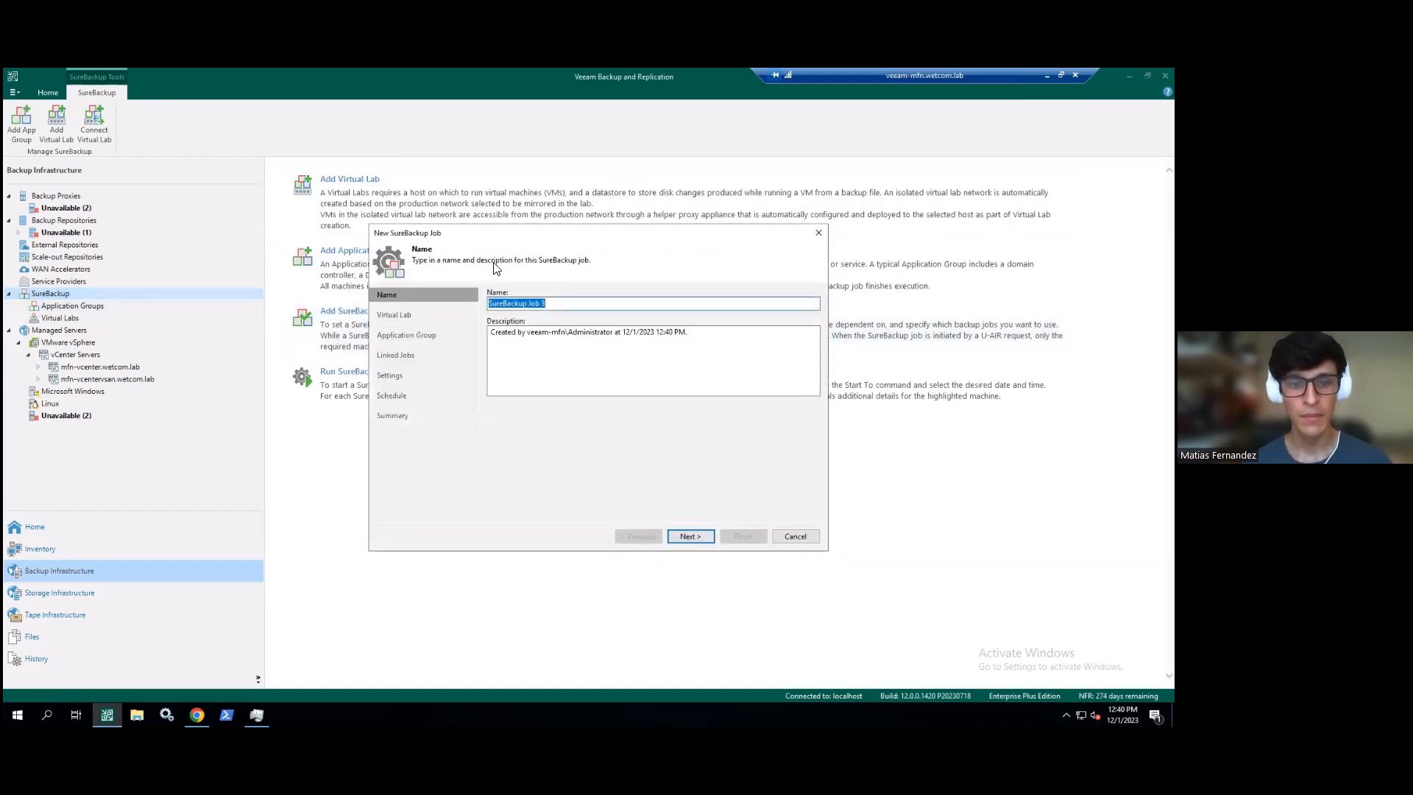
click(554, 305)
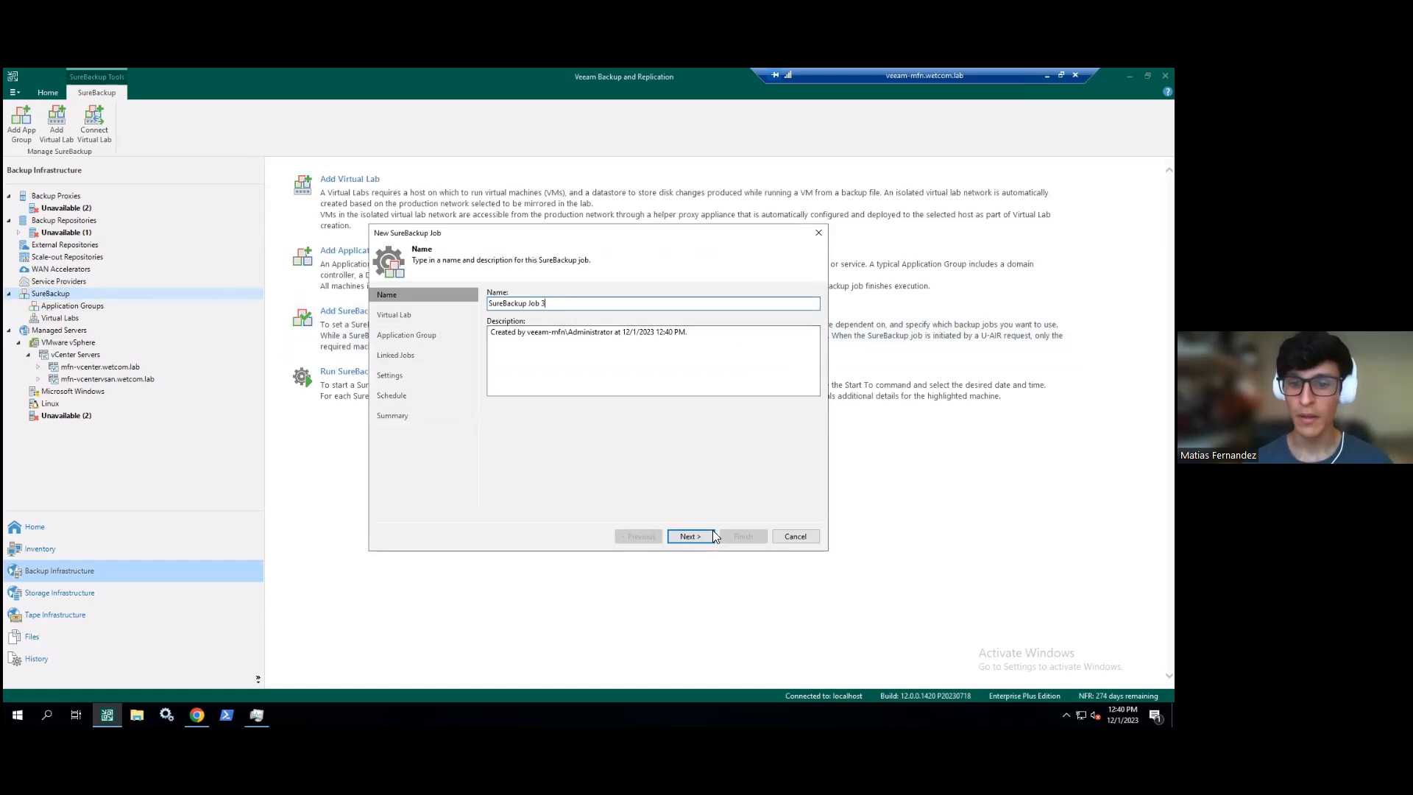
click(689, 537)
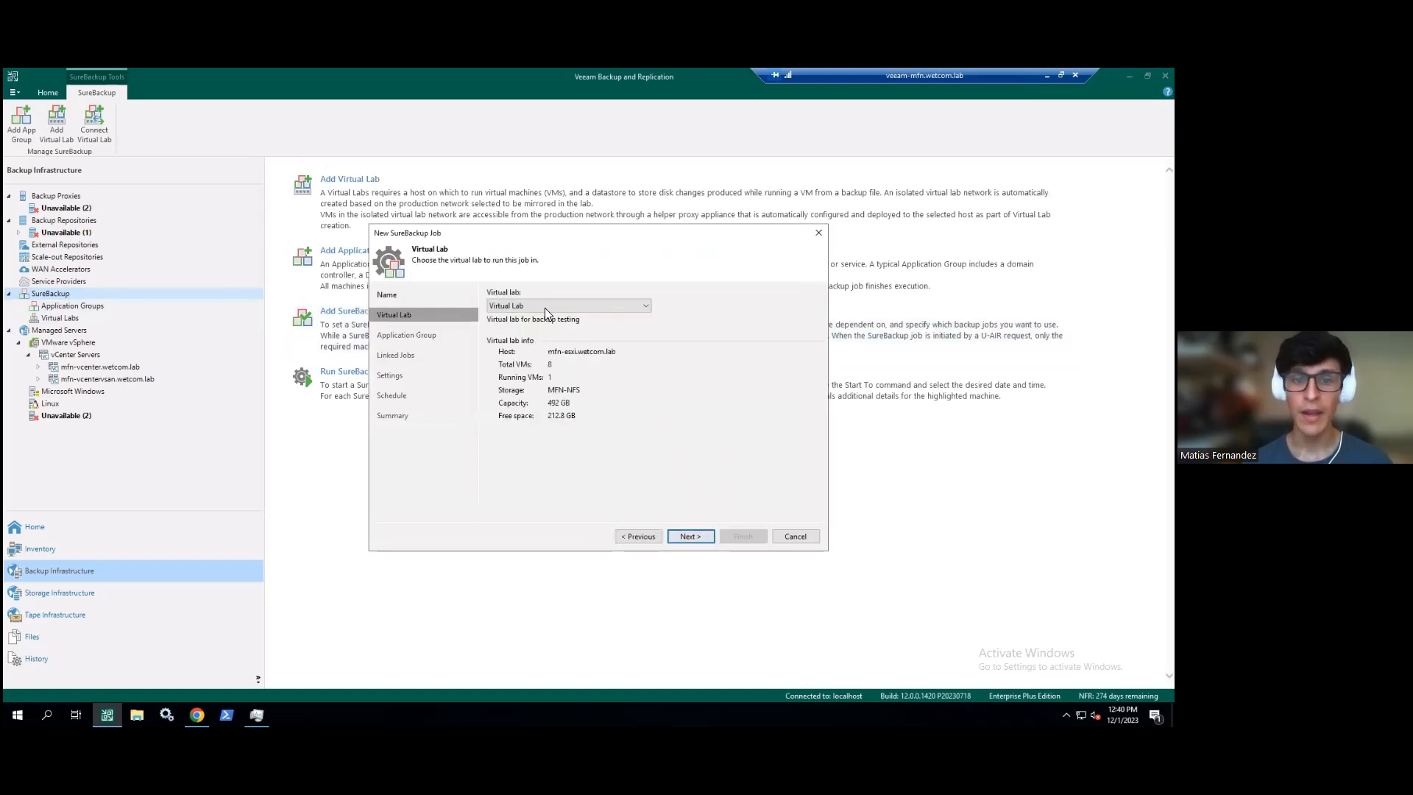
- Choose Virtual Lab - Replica as the job's virtual lab
click(546, 307)
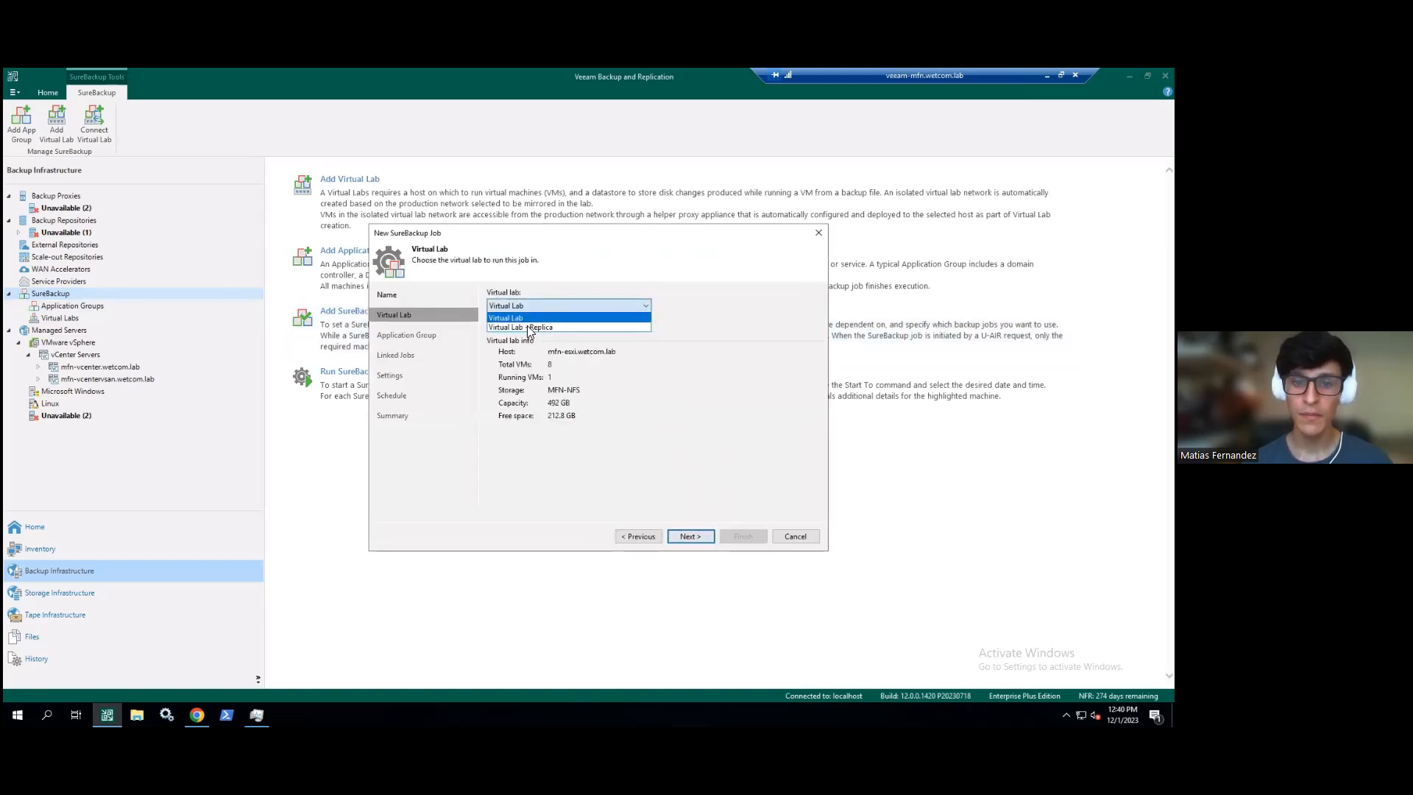
click(526, 326)
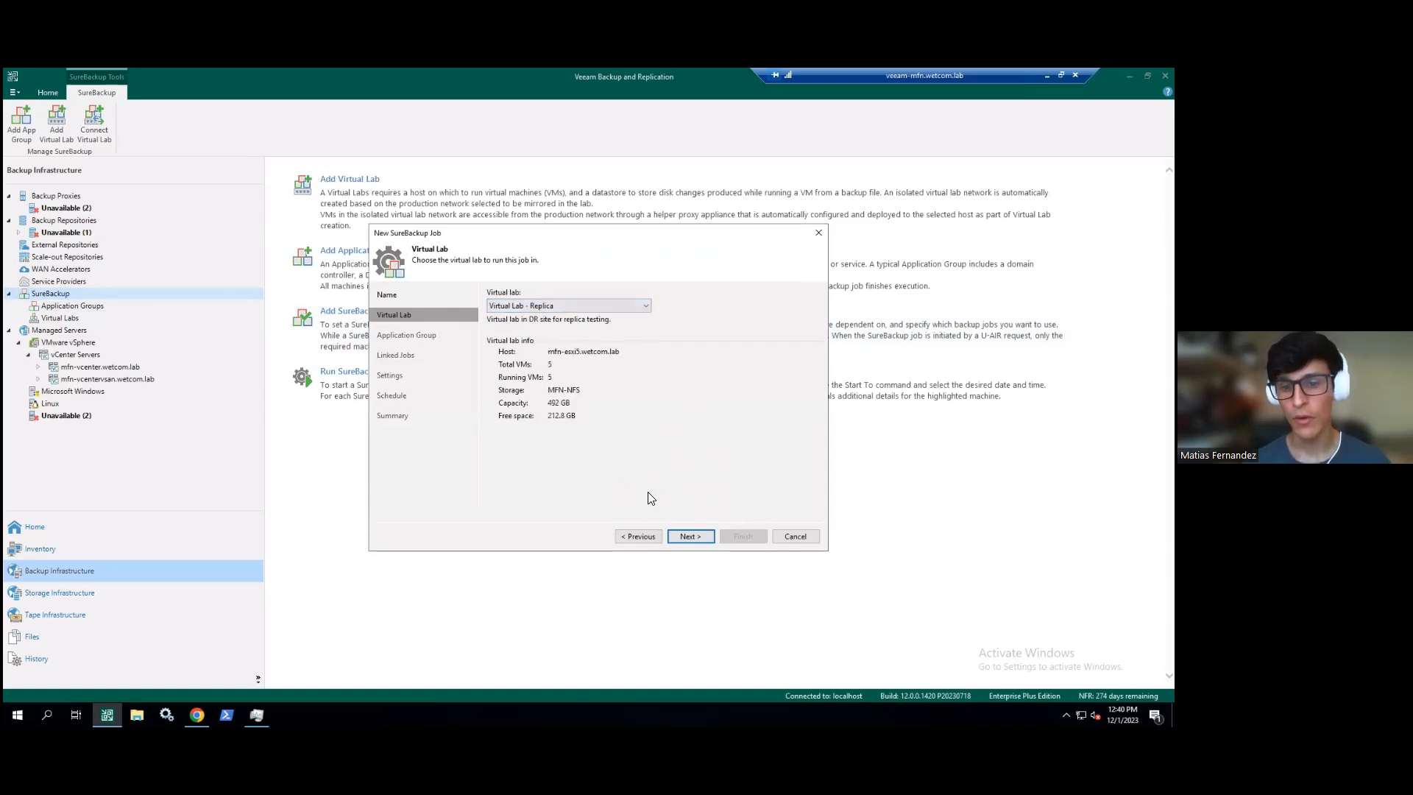
click(687, 537)
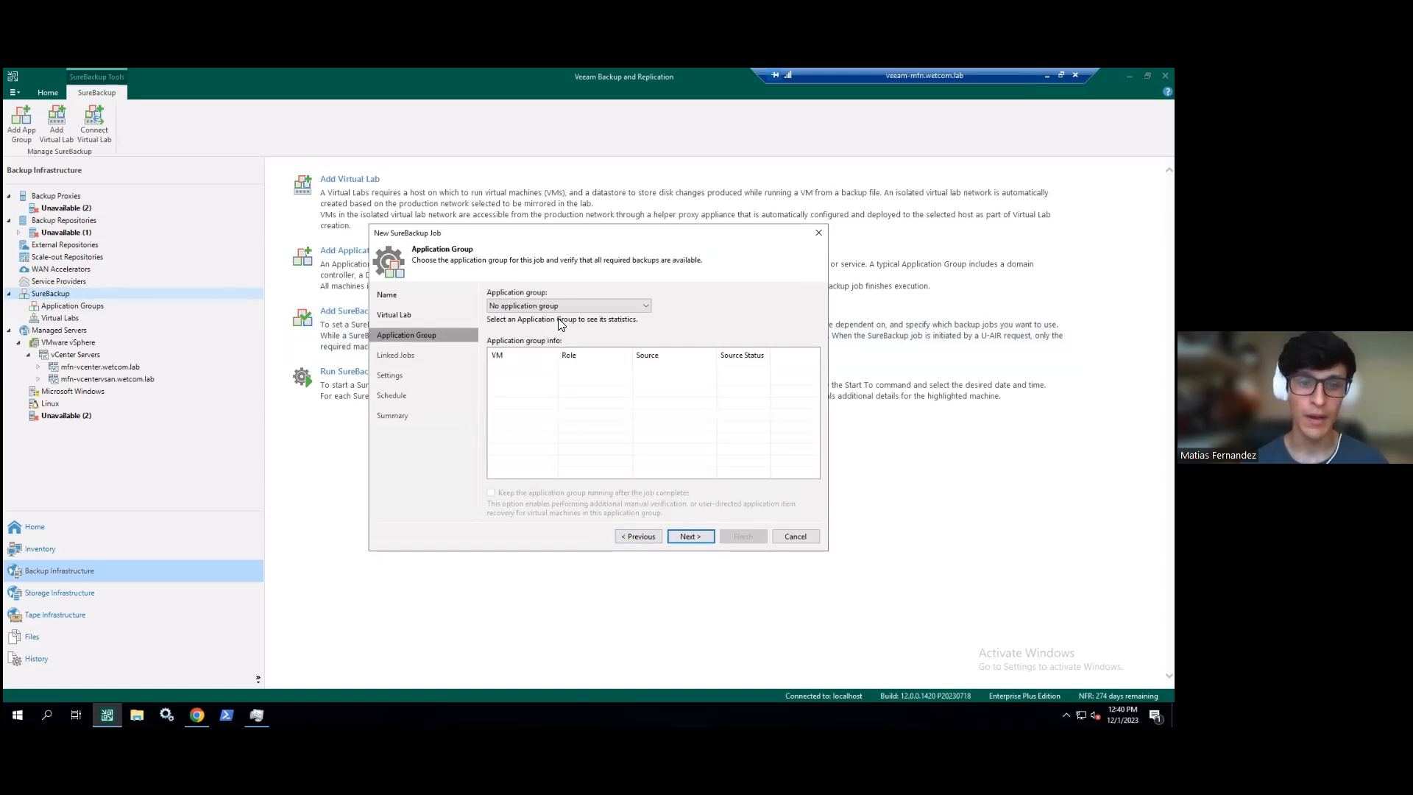
- Look over the application group list without choosing one and move to Linked Jobs
click(539, 305)
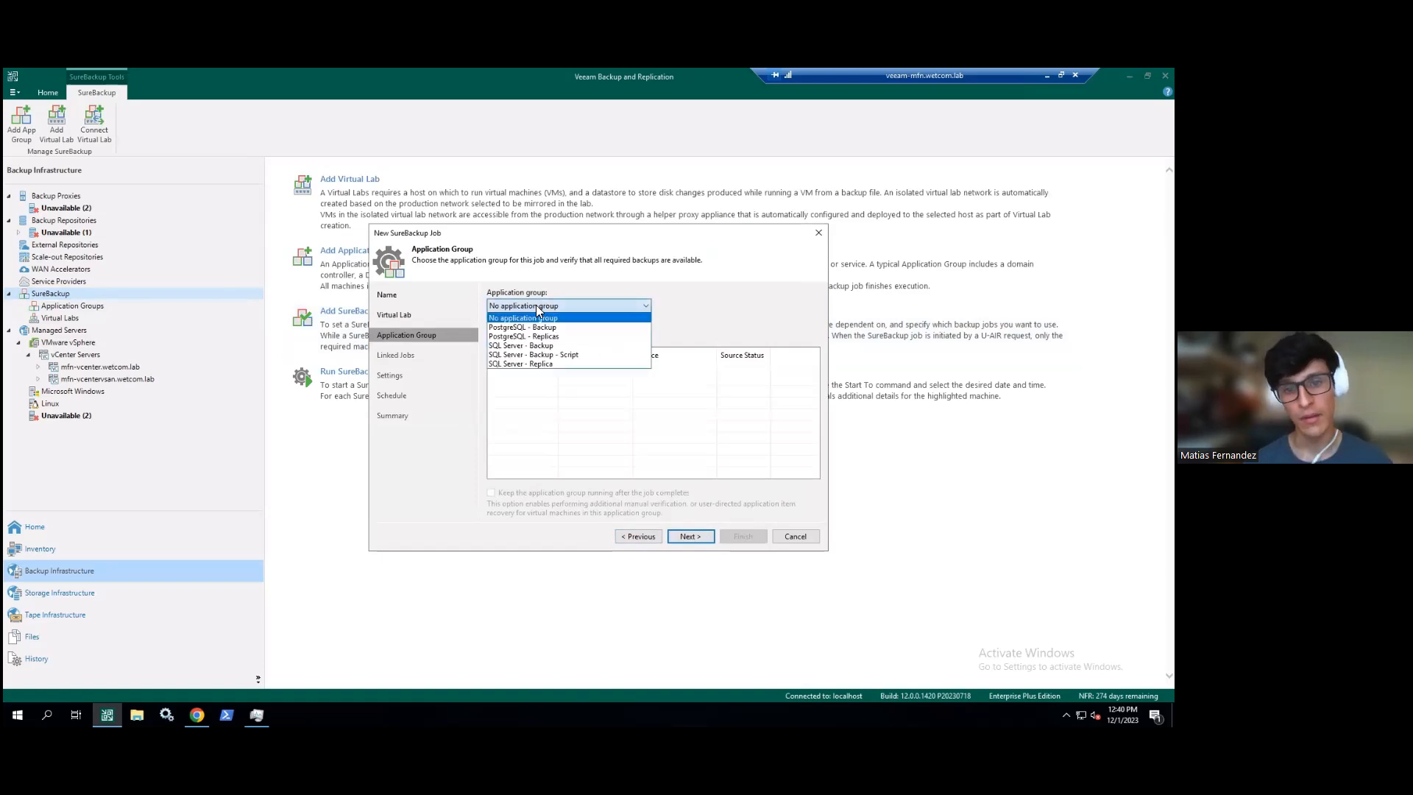
click(536, 304)
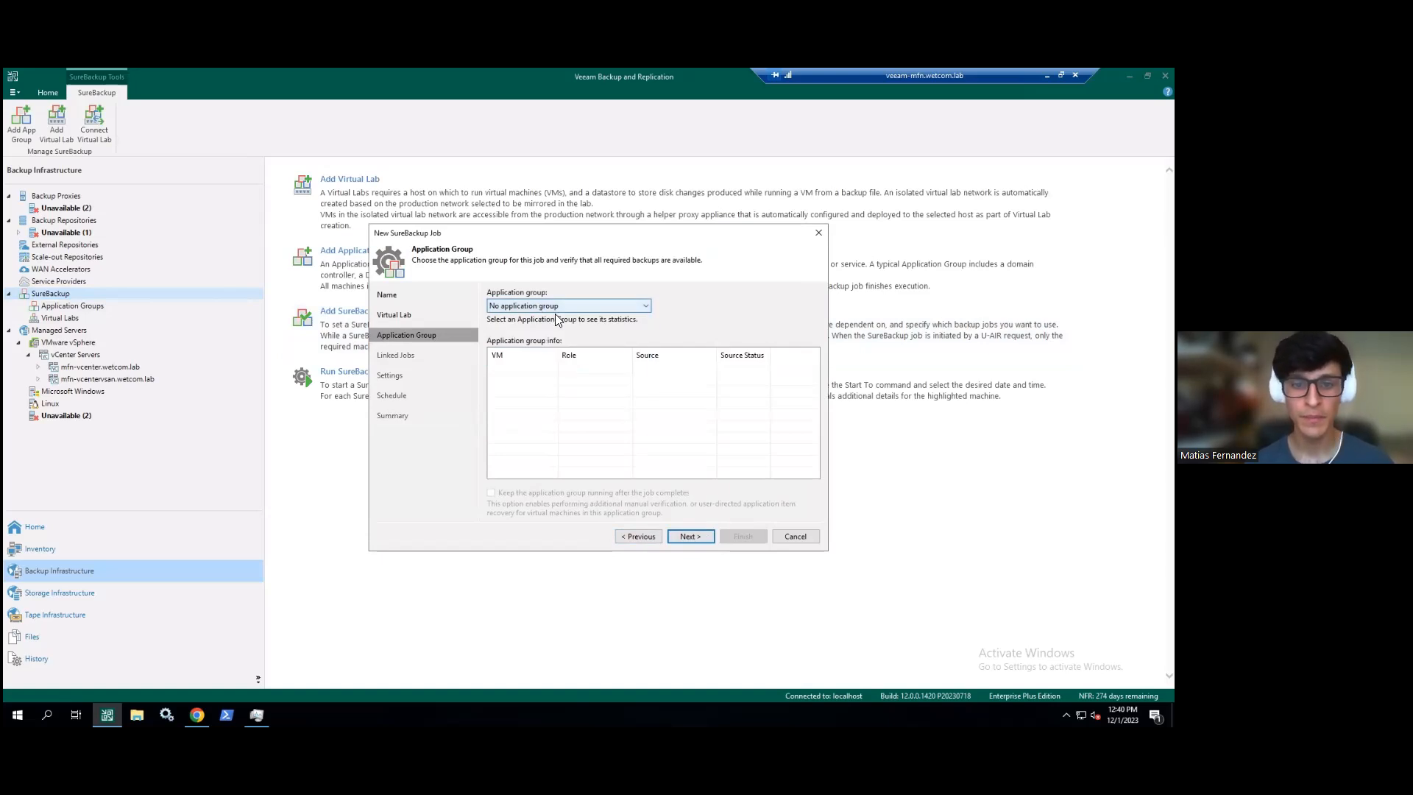
click(551, 304)
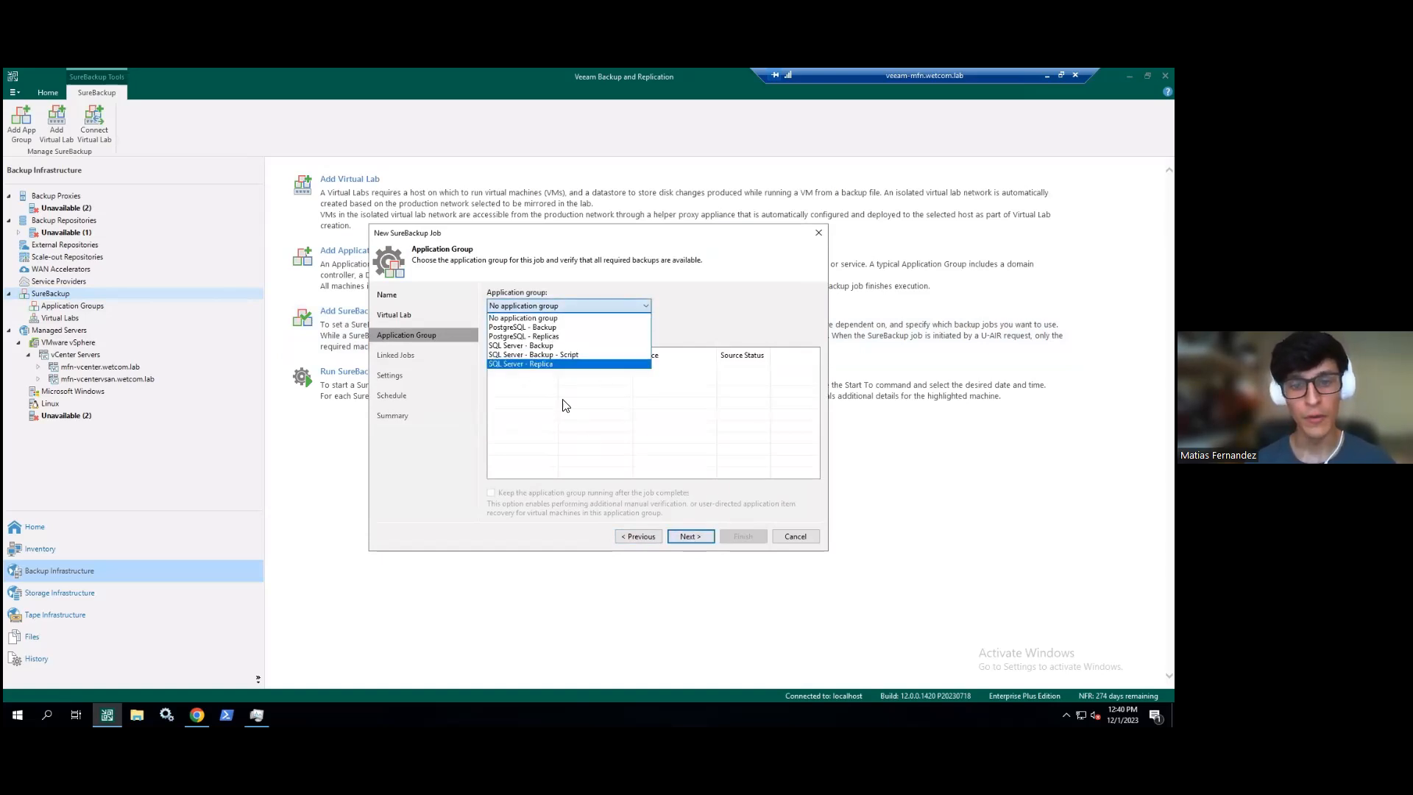
click(690, 535)
- Enable job linking and link the Replication: SQL Server to DRS. job
click(517, 295)
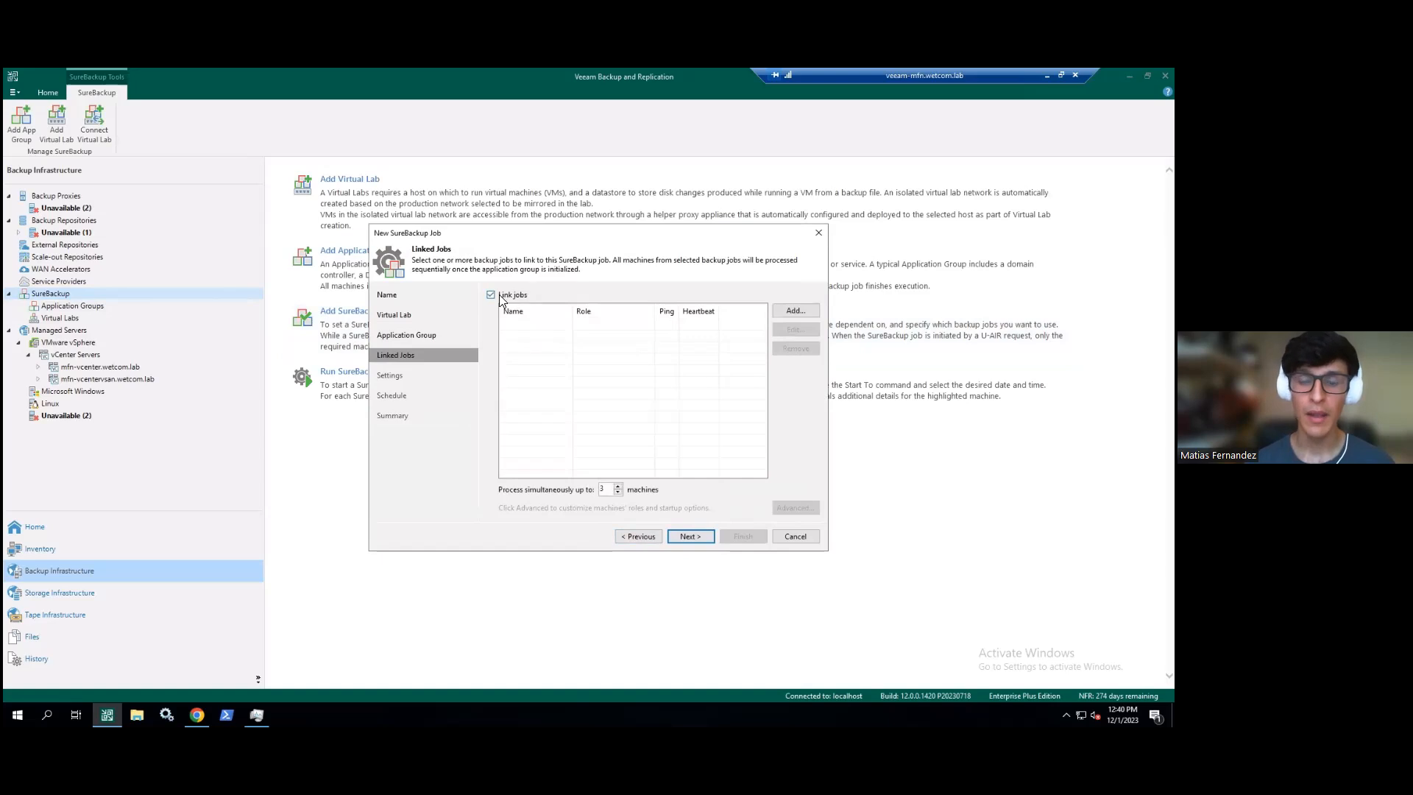
click(780, 313)
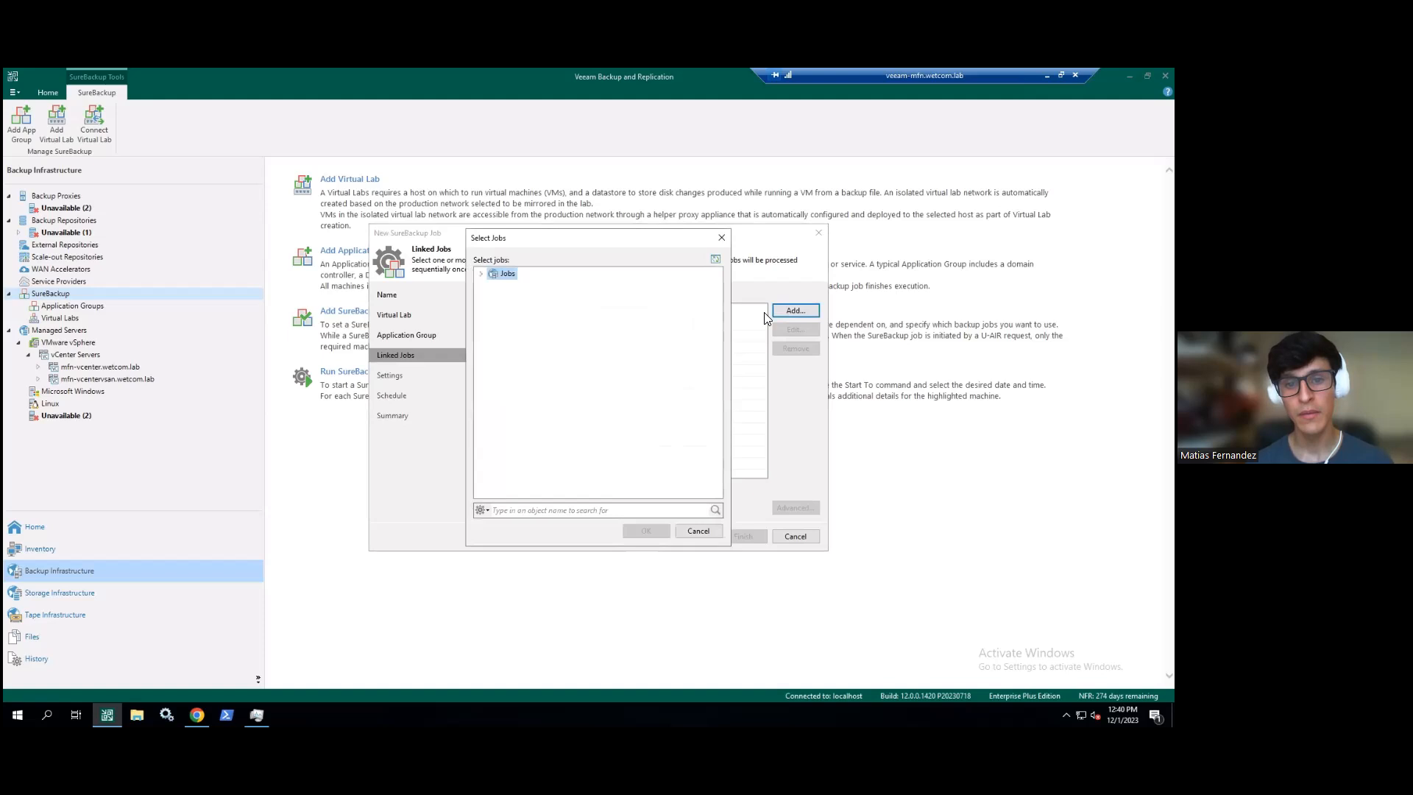
click(483, 274)
drag(625, 237, 830, 217)
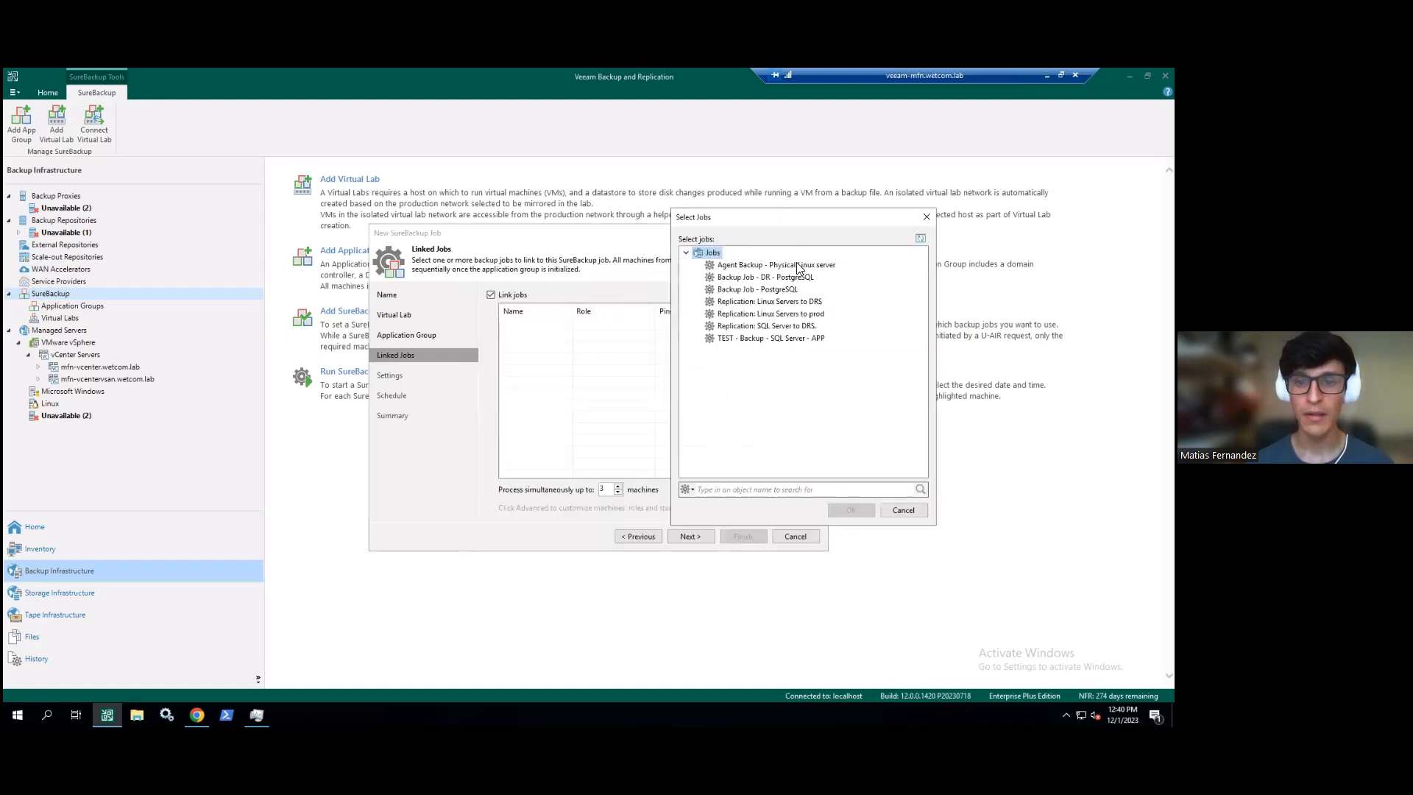
click(778, 326)
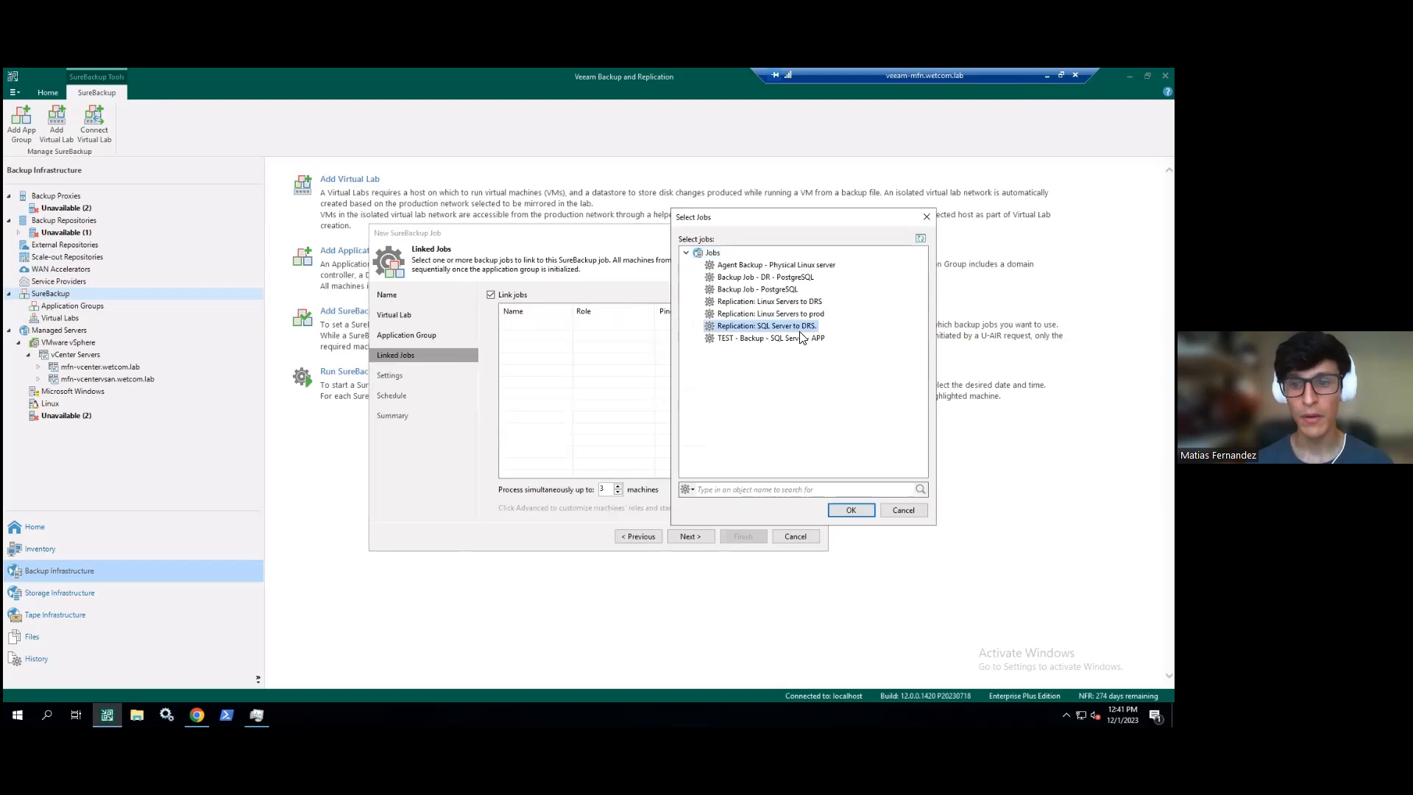
click(851, 510)
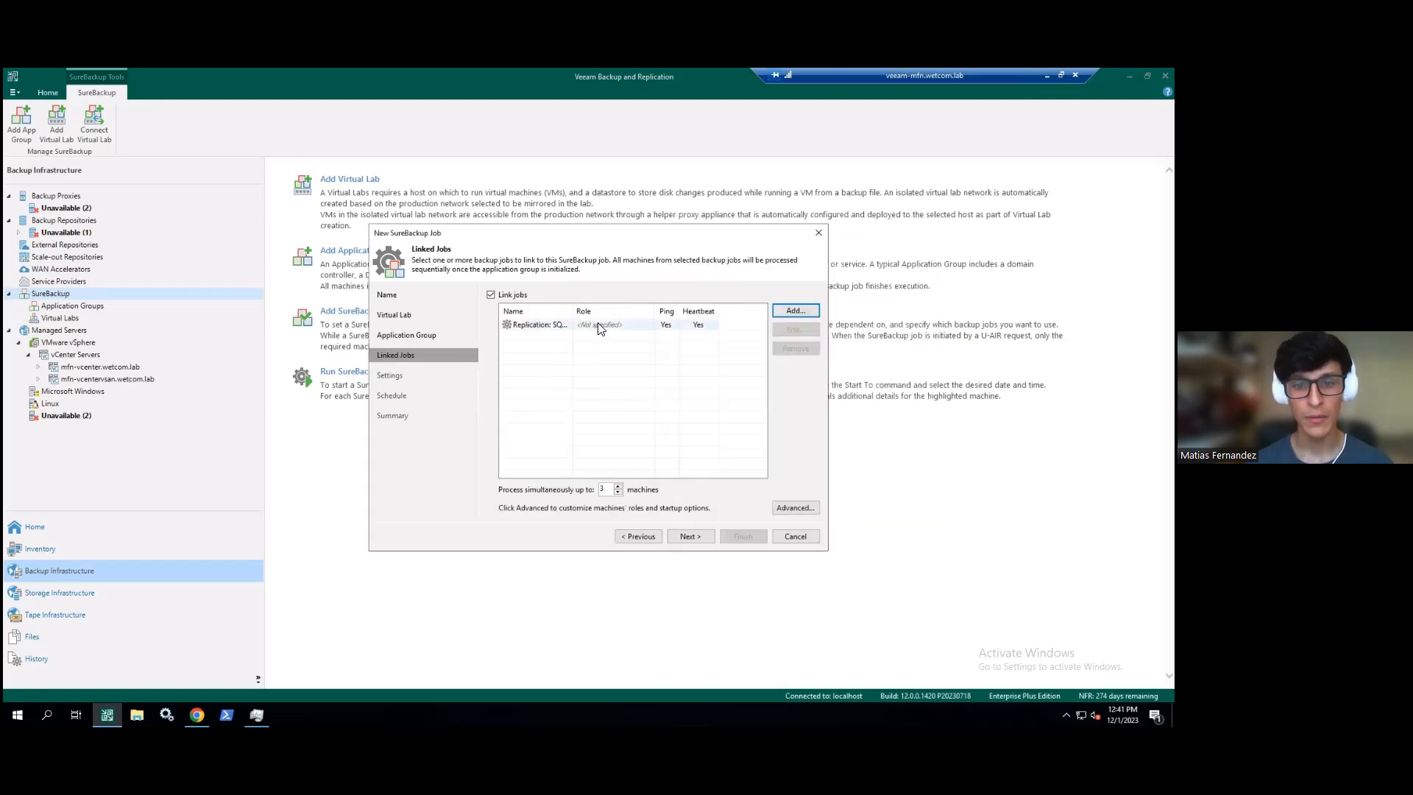
- Browse the linked job's verification option tabs and cancel, leaving its role unspecified
click(783, 331)
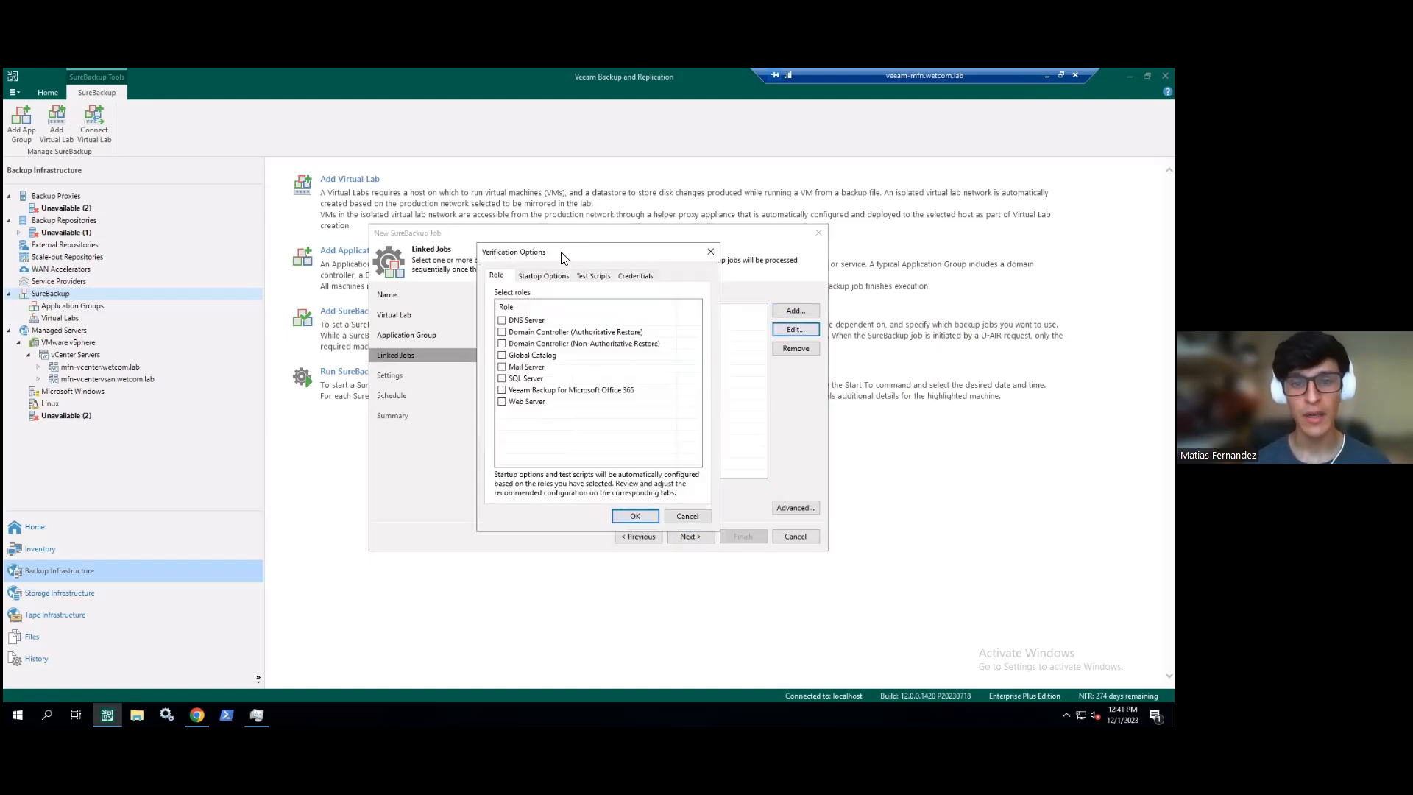
drag(554, 251, 628, 238)
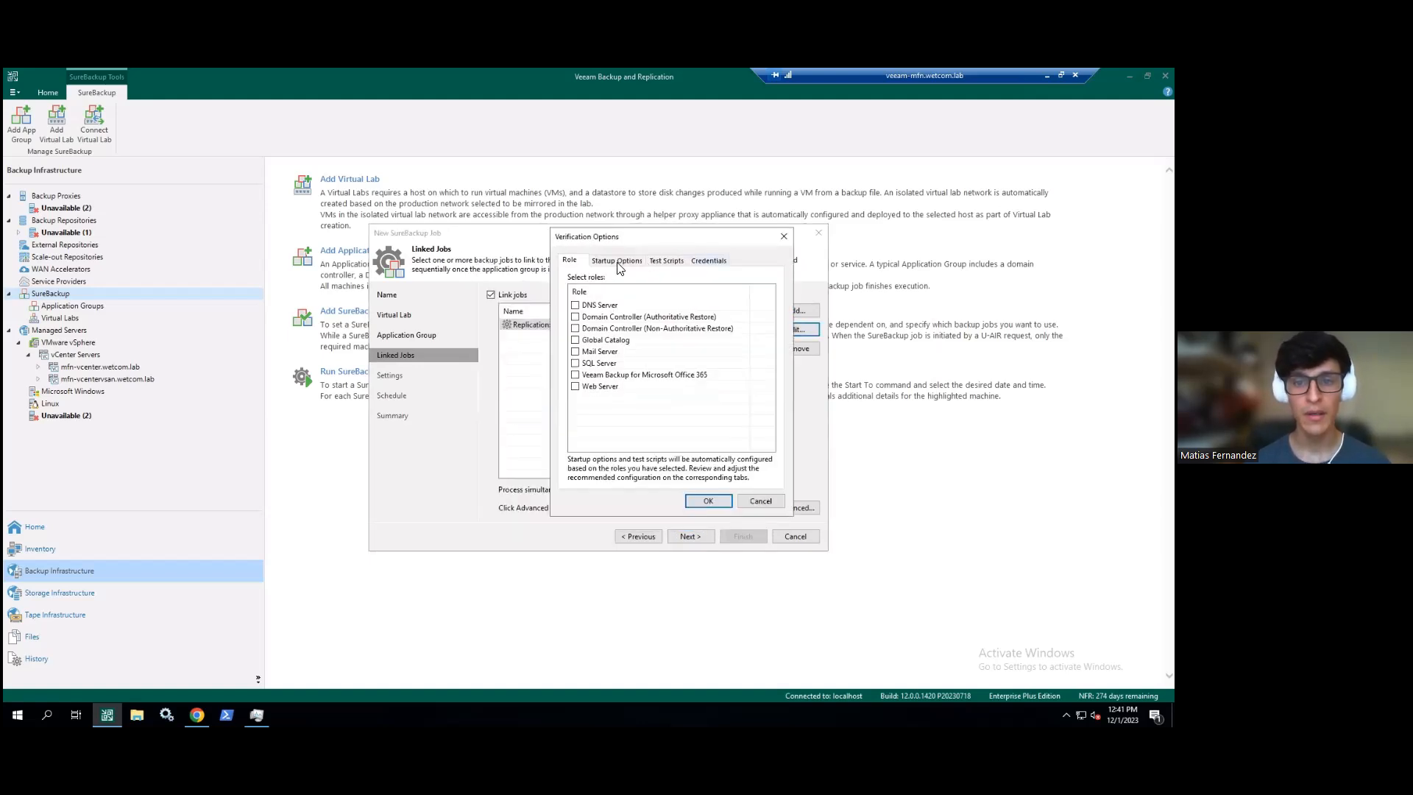
click(616, 260)
click(666, 260)
click(708, 261)
click(666, 260)
click(622, 261)
click(571, 261)
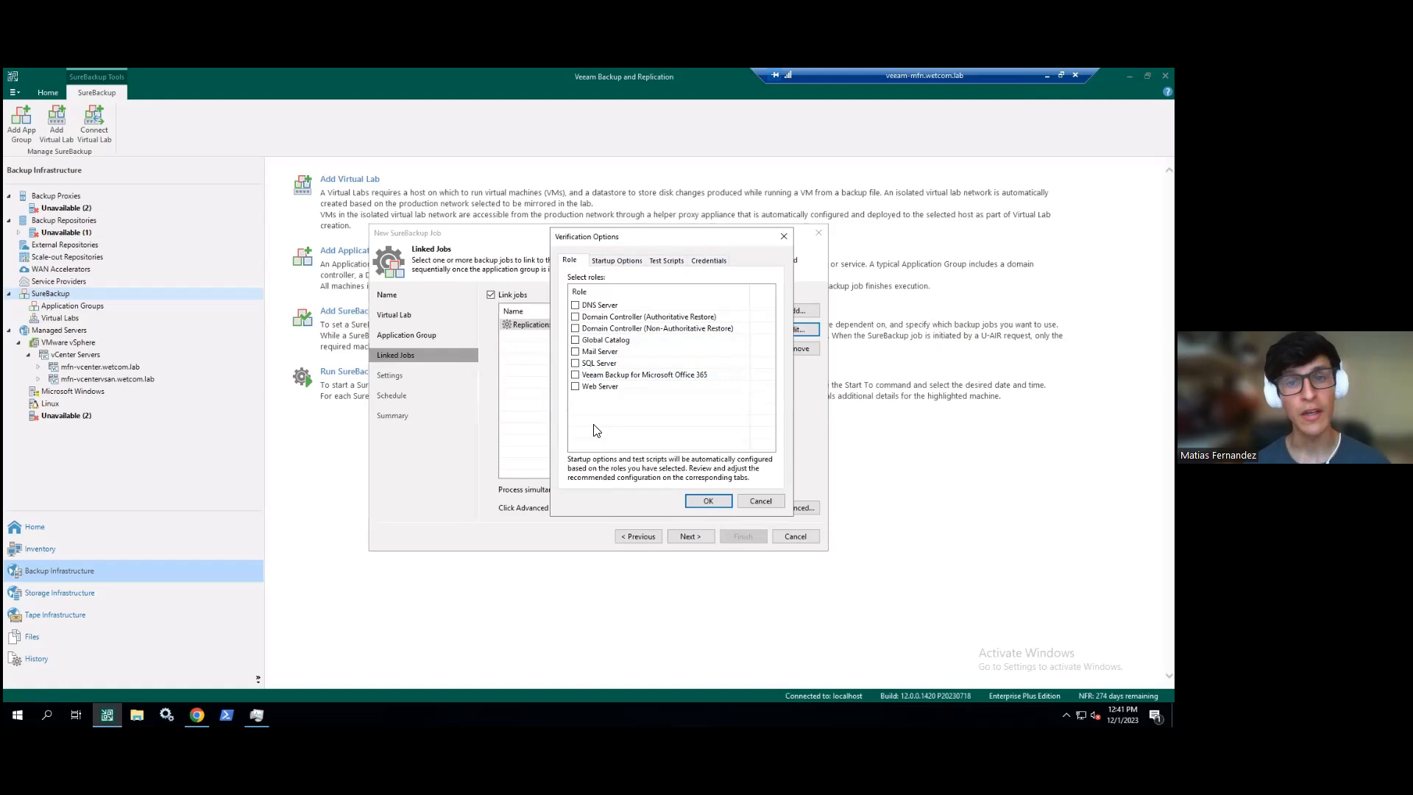
click(617, 261)
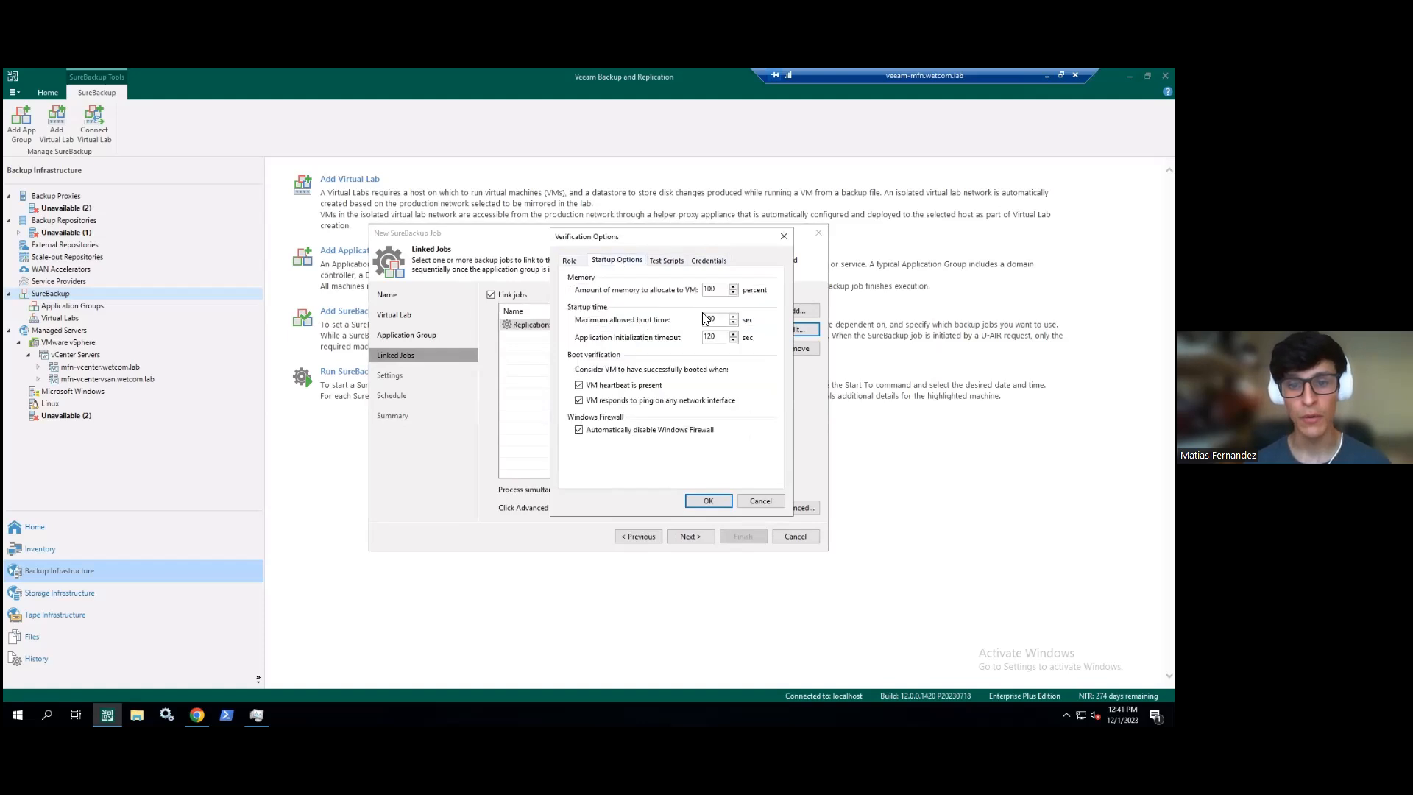
click(754, 501)
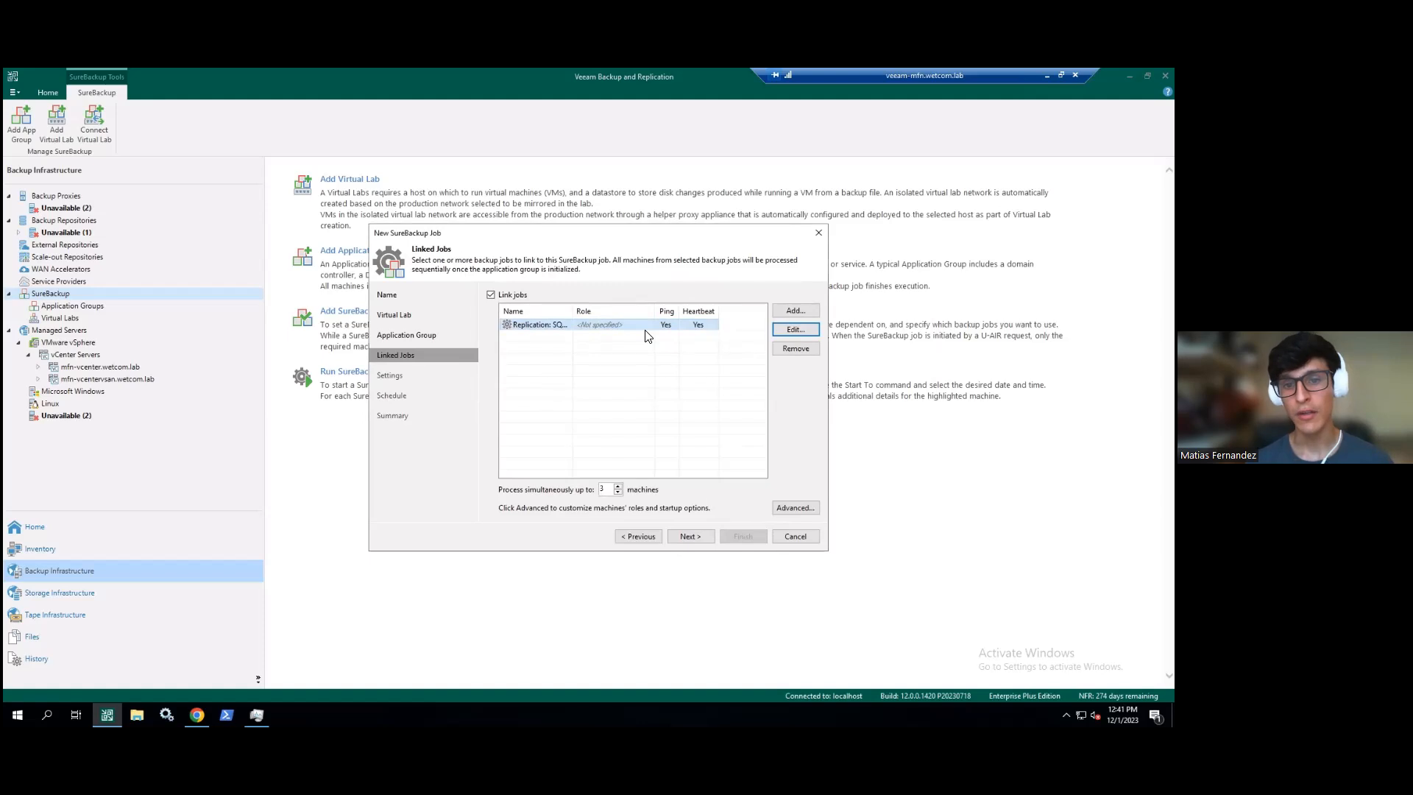
- Widen the Name column and assign the linked SQL Server to DRS. job the SQL Server role
double_click(573, 313)
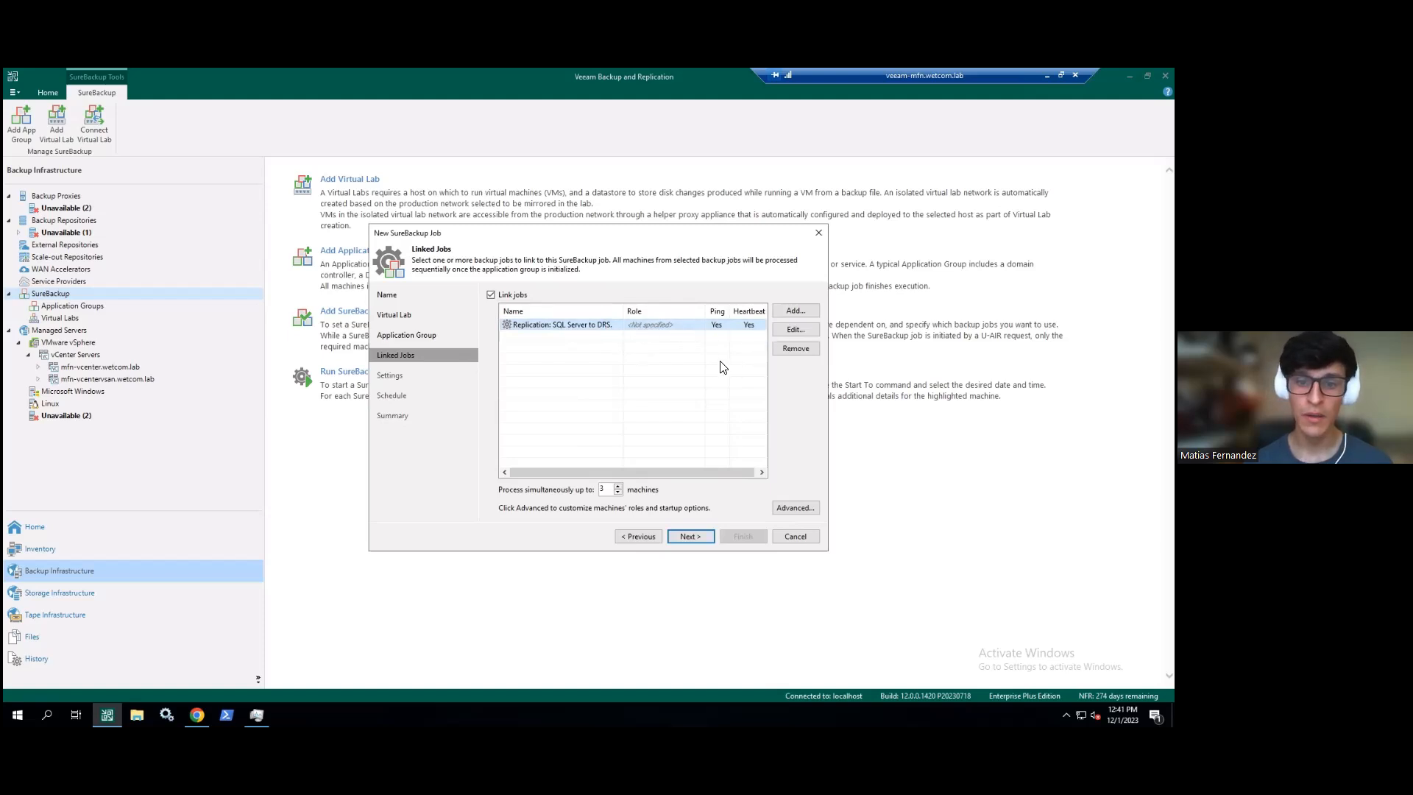
click(779, 329)
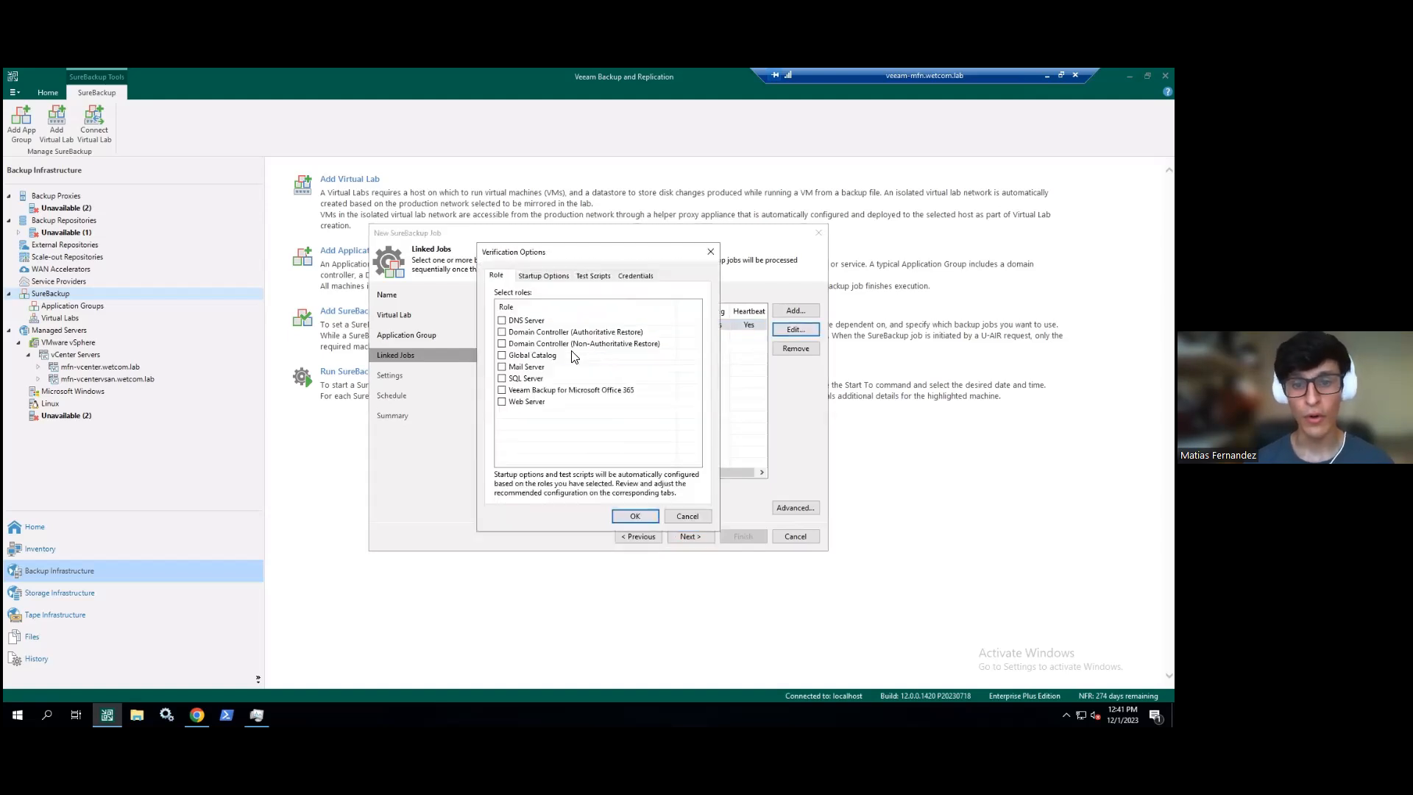
click(502, 378)
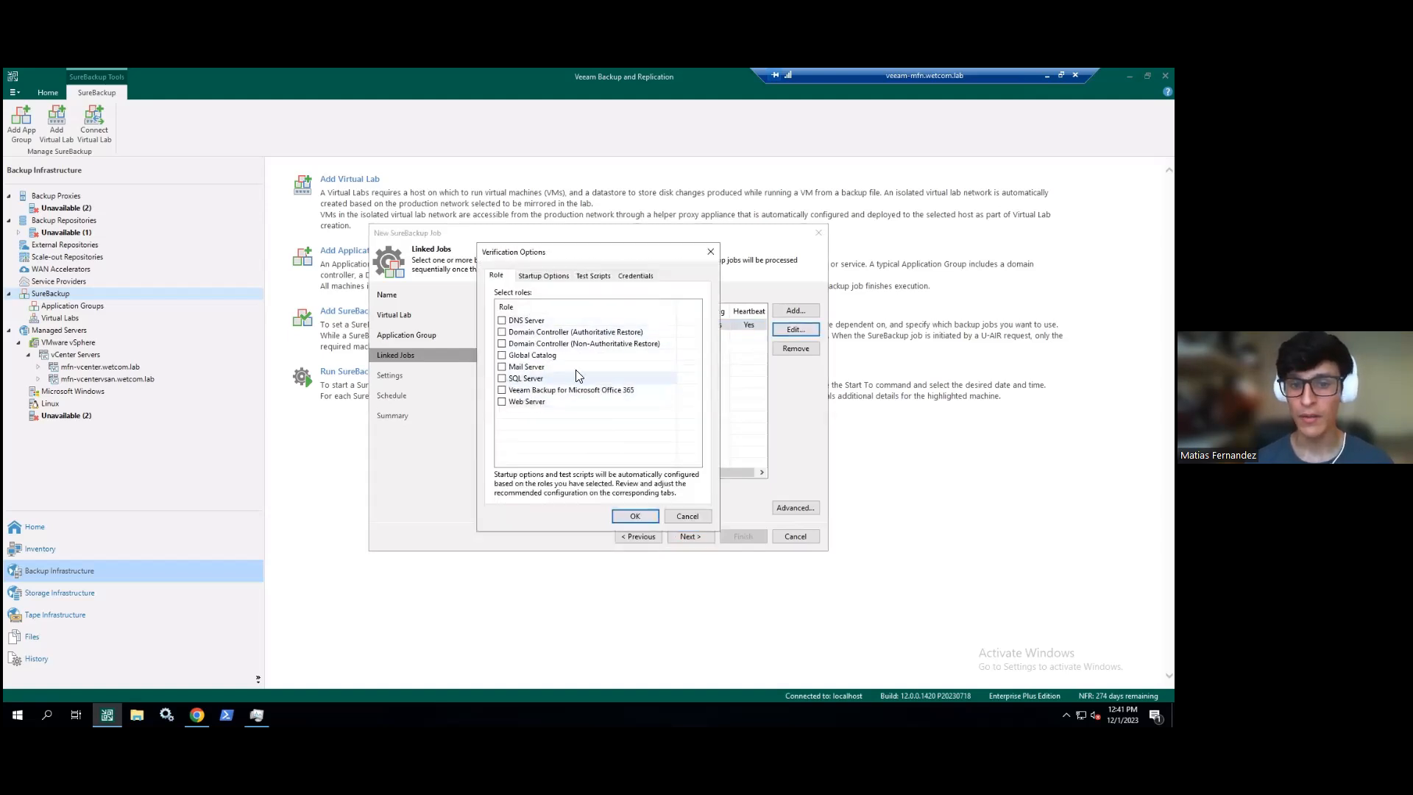
click(622, 516)
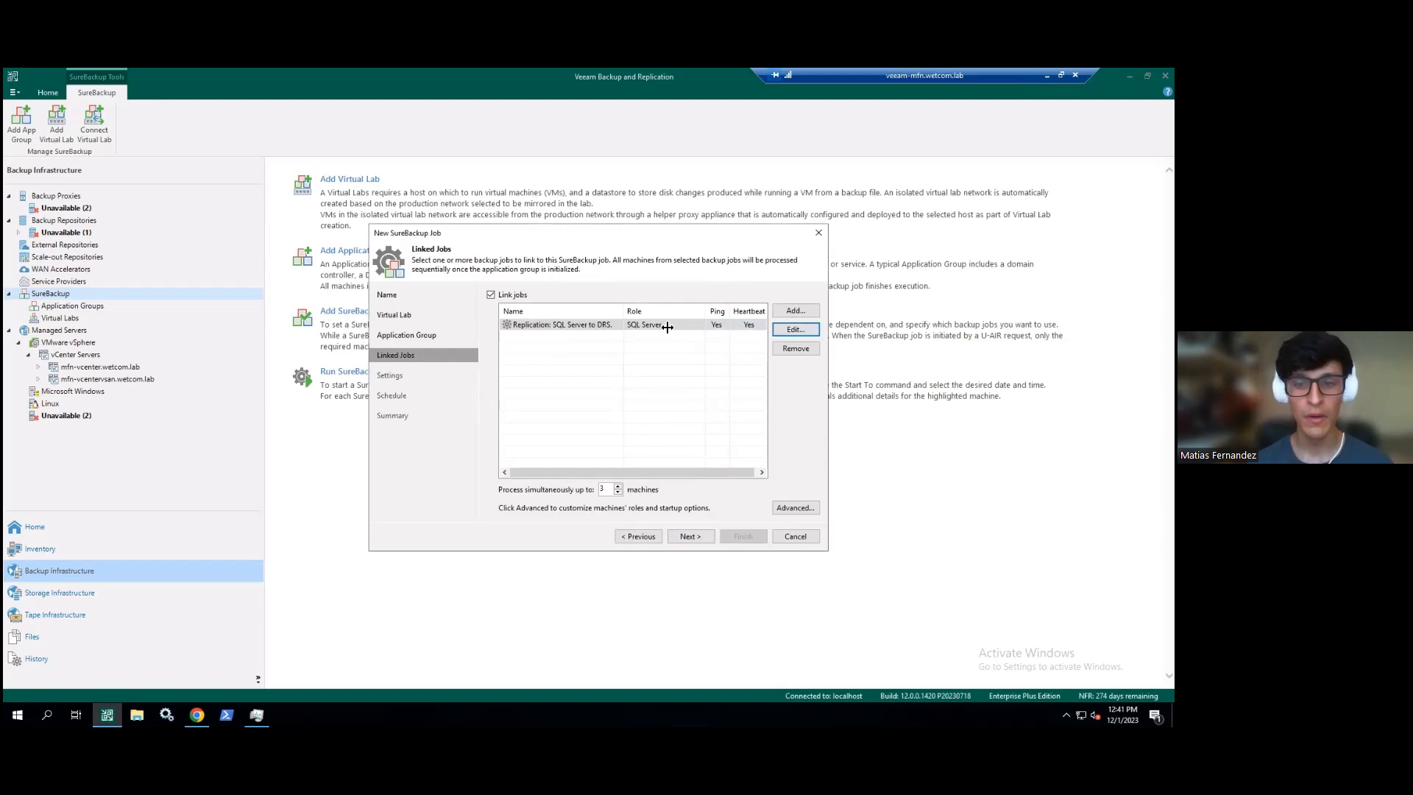
- Add mfn-sql2012 from the replication job to the Advanced per-machine verification rules
click(787, 512)
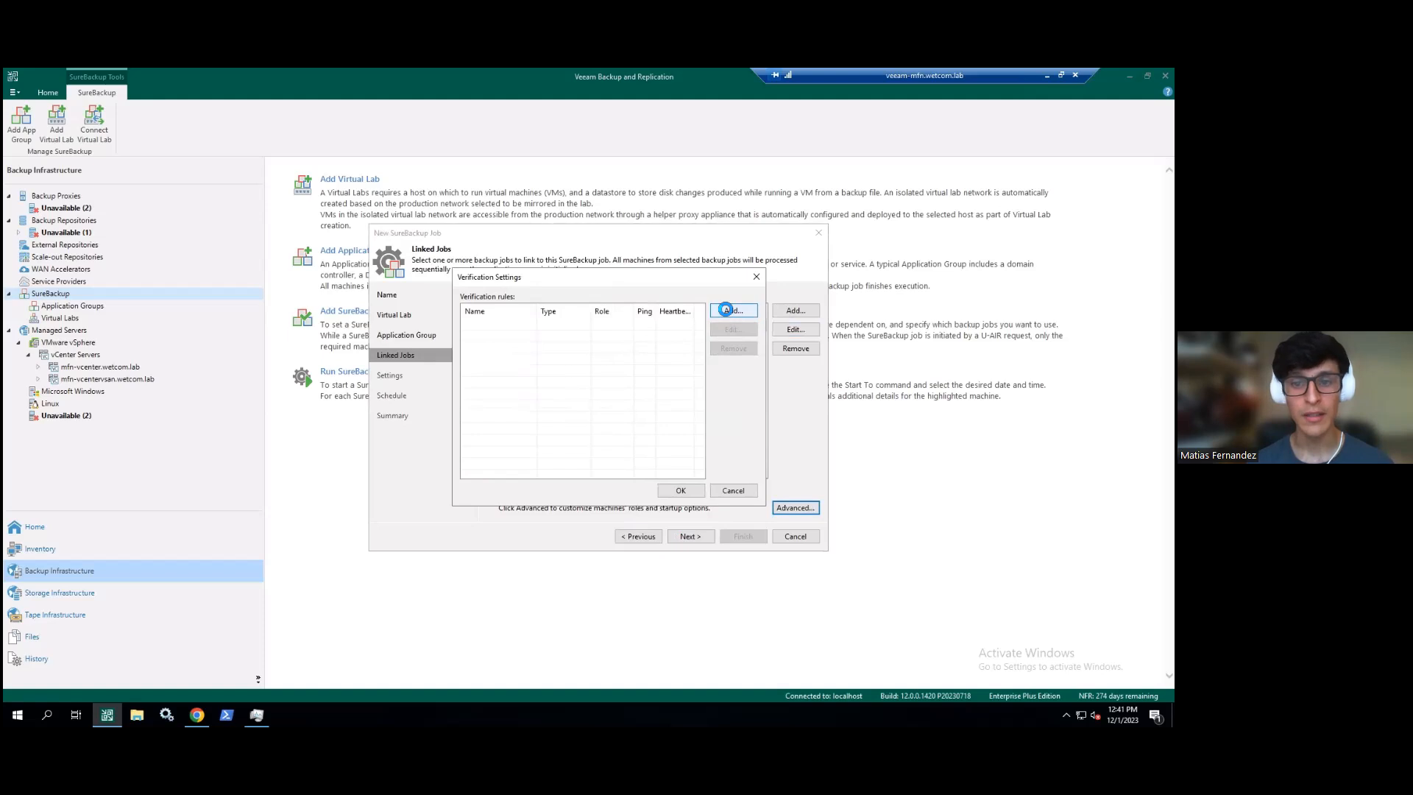
click(727, 313)
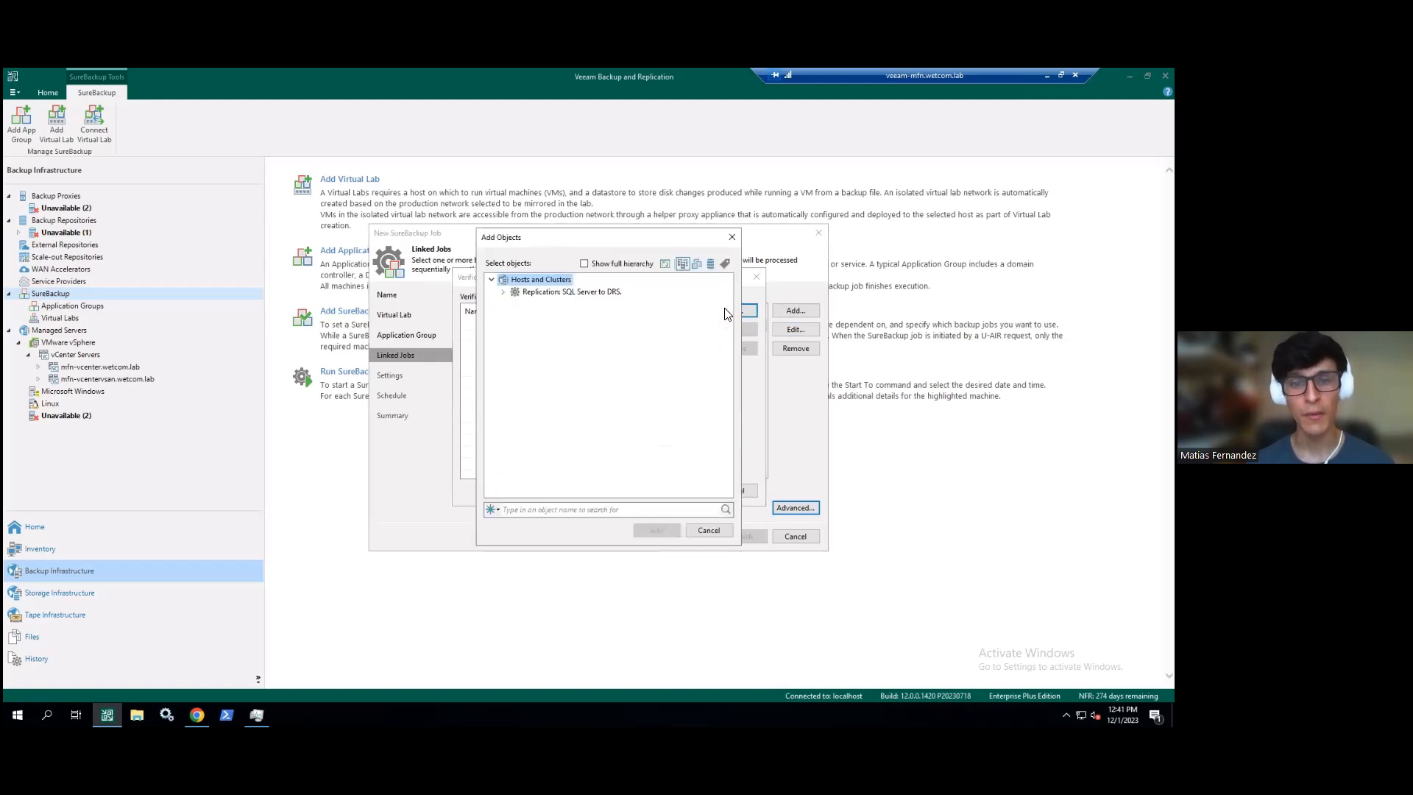
click(503, 291)
click(555, 304)
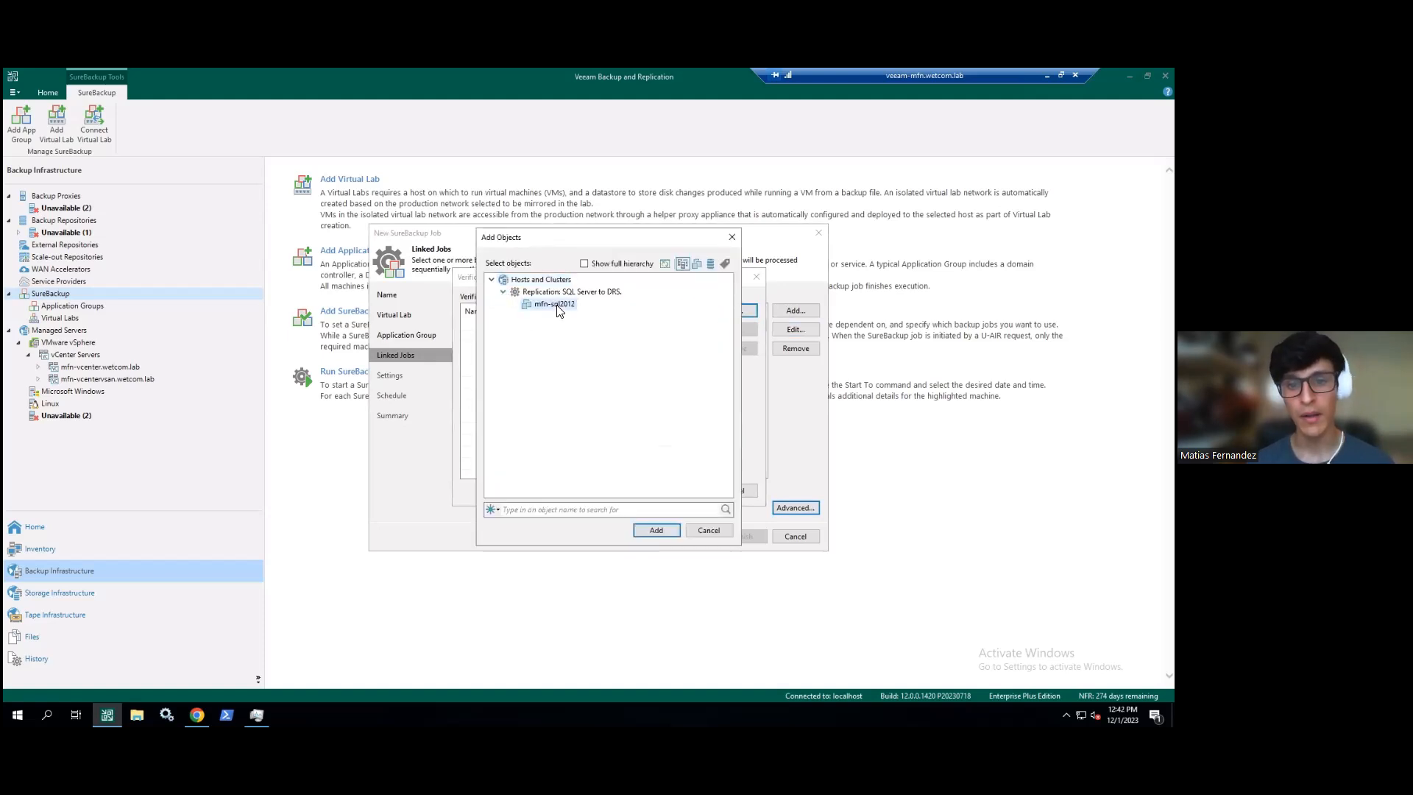
click(654, 530)
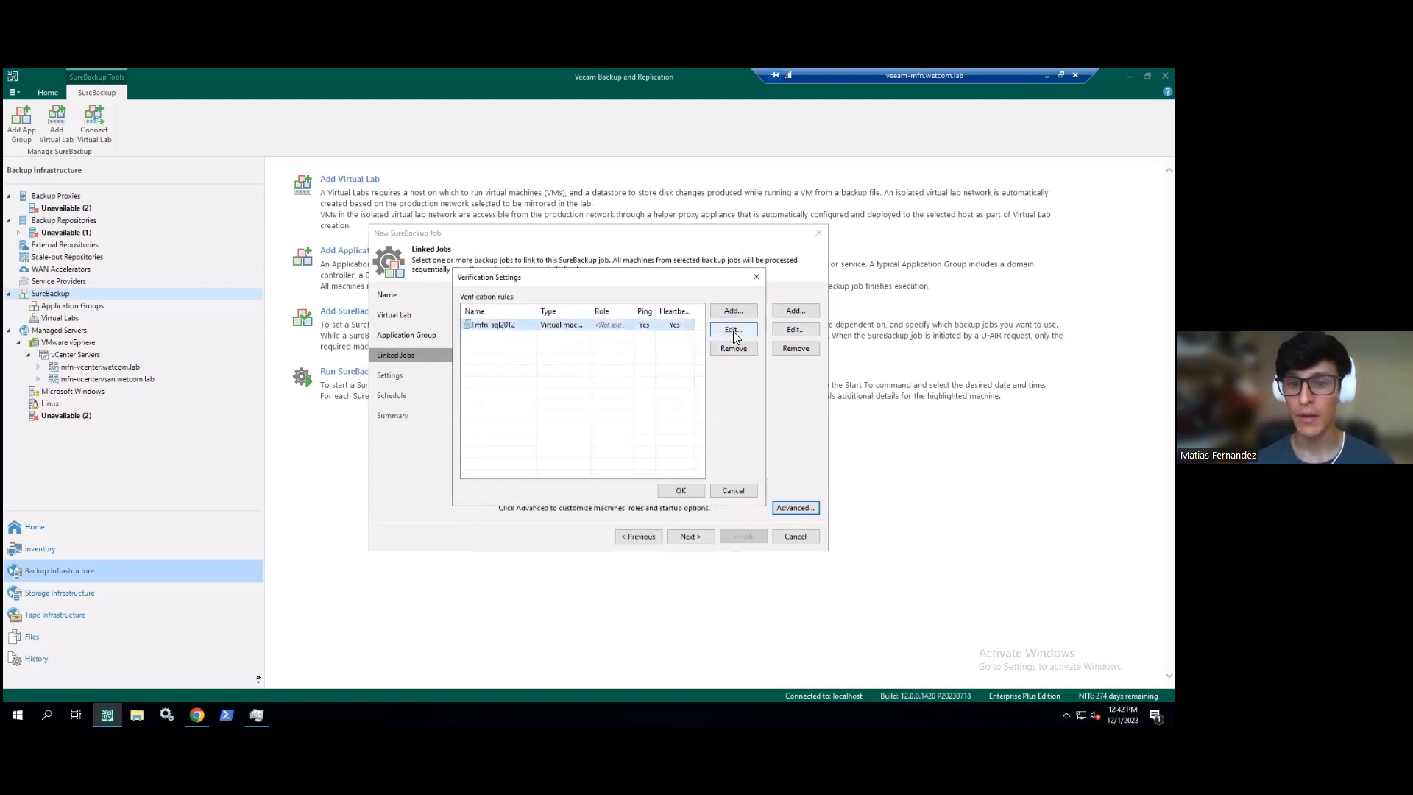
- Pick a role and untick heartbeat and ping for mfn-sql2012, close both dialogs, and disable job linking
click(733, 331)
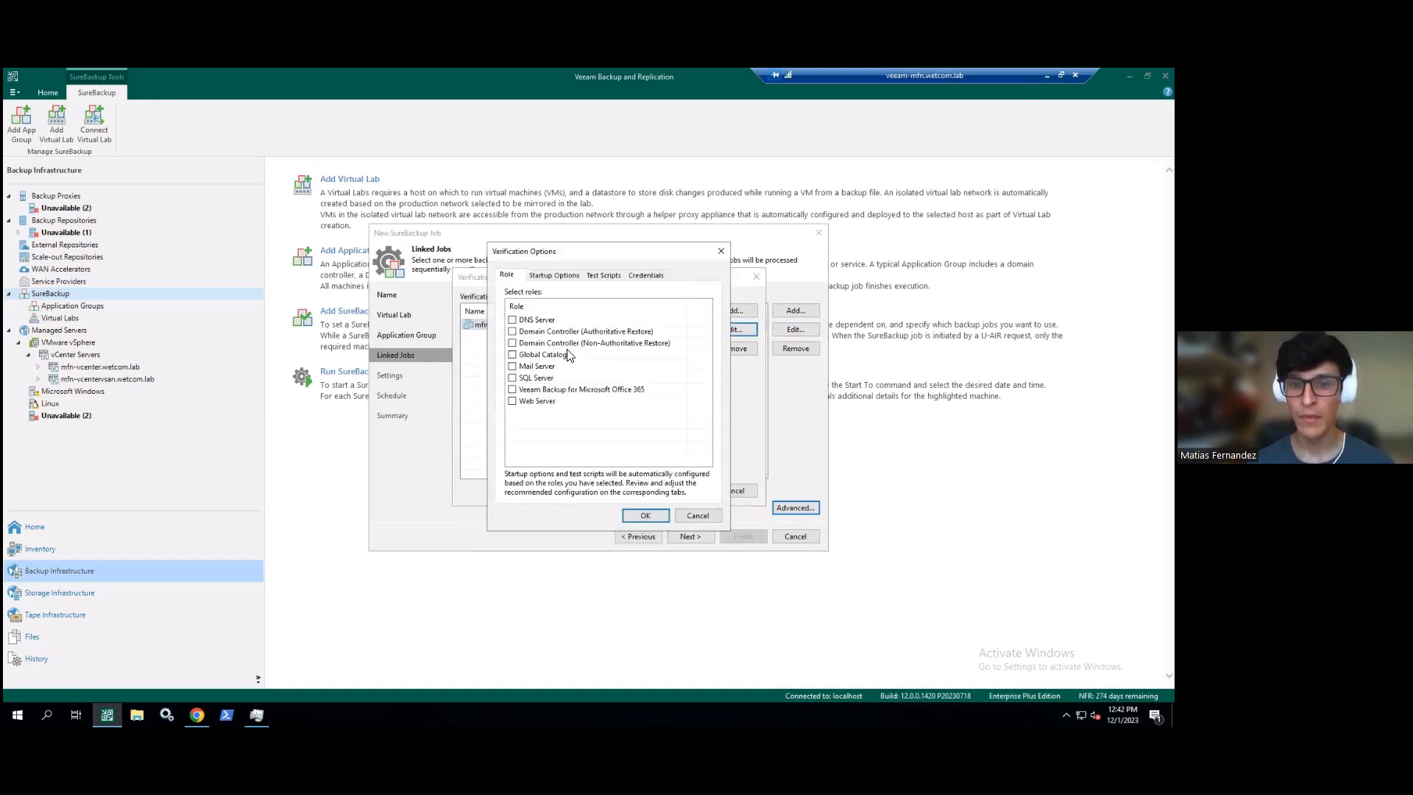
click(513, 402)
click(553, 275)
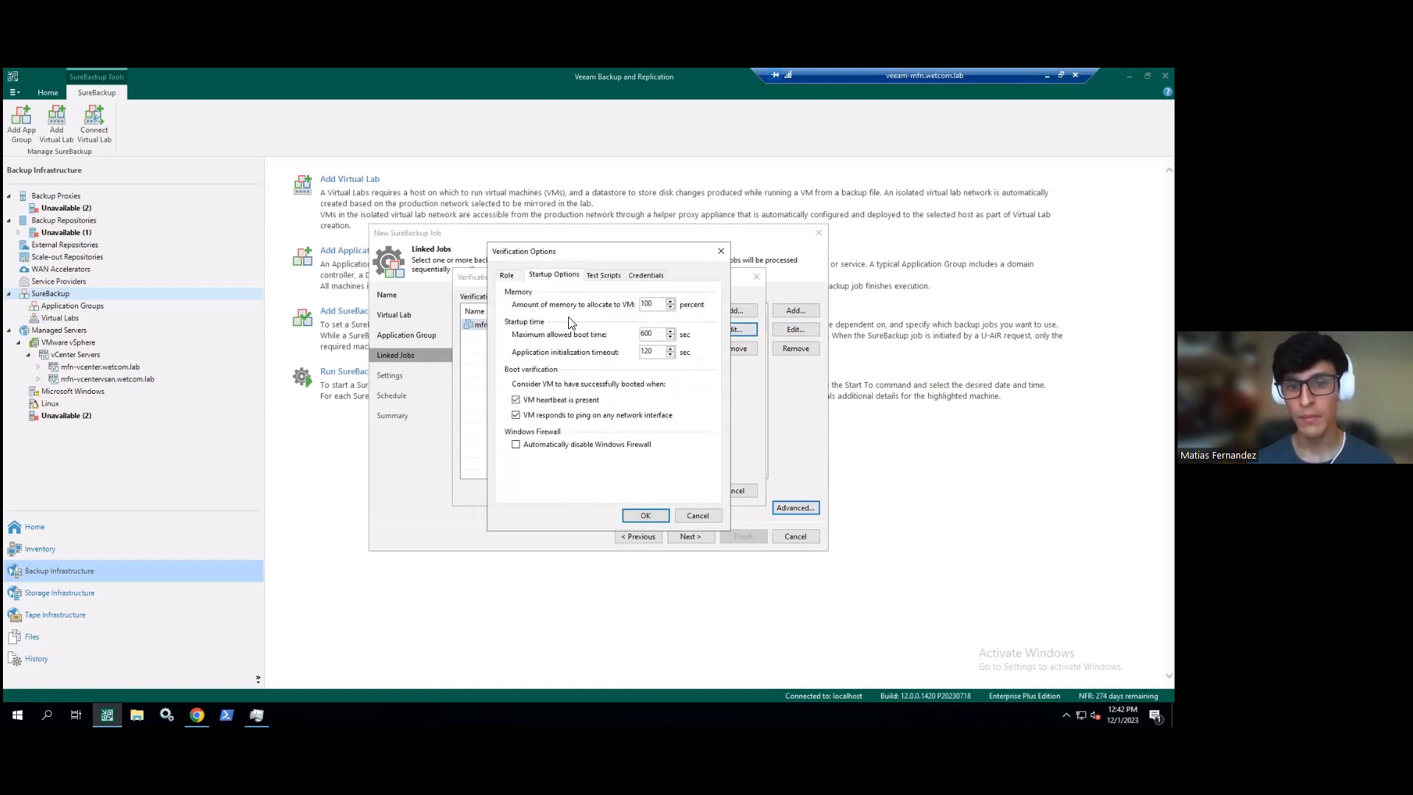
click(552, 401)
click(552, 417)
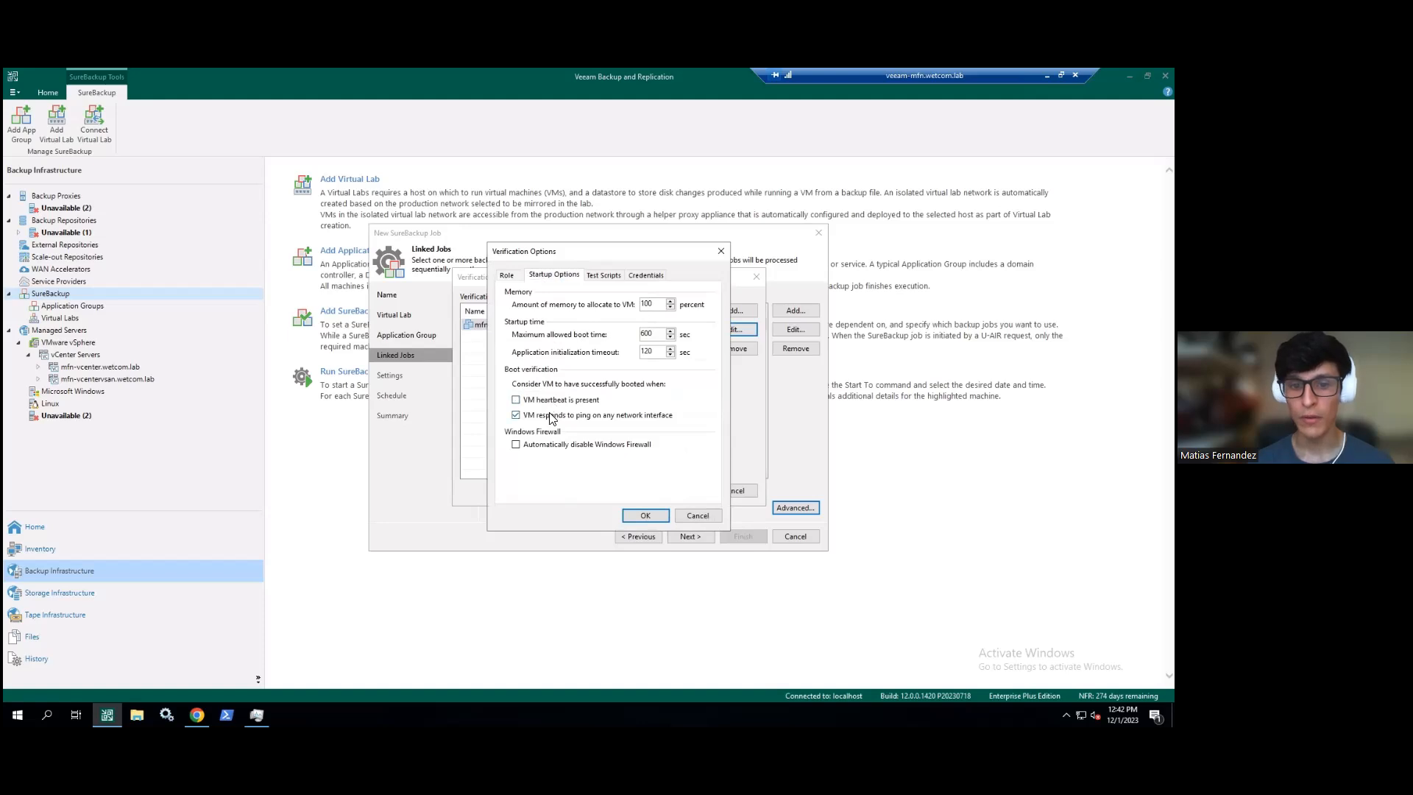
click(721, 252)
click(756, 279)
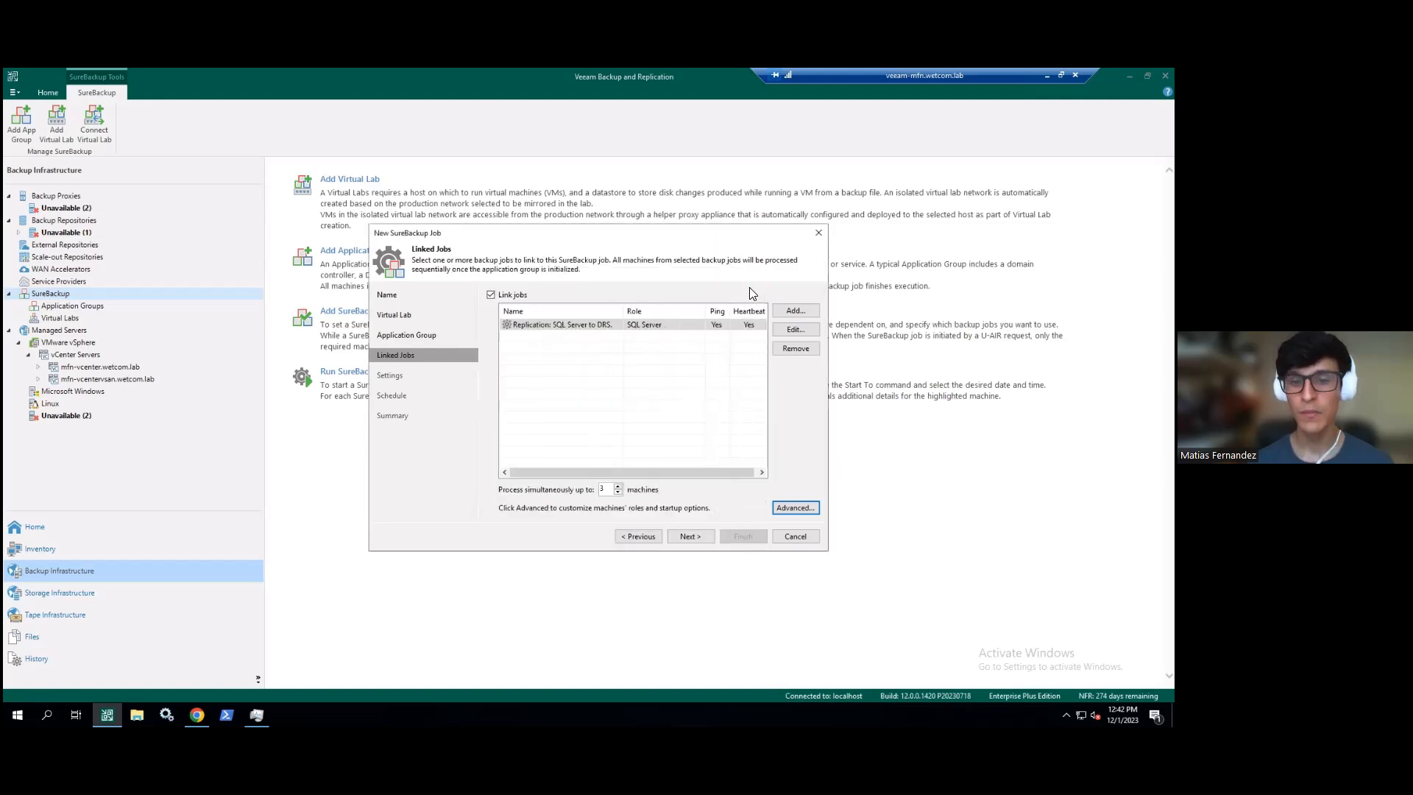
click(518, 295)
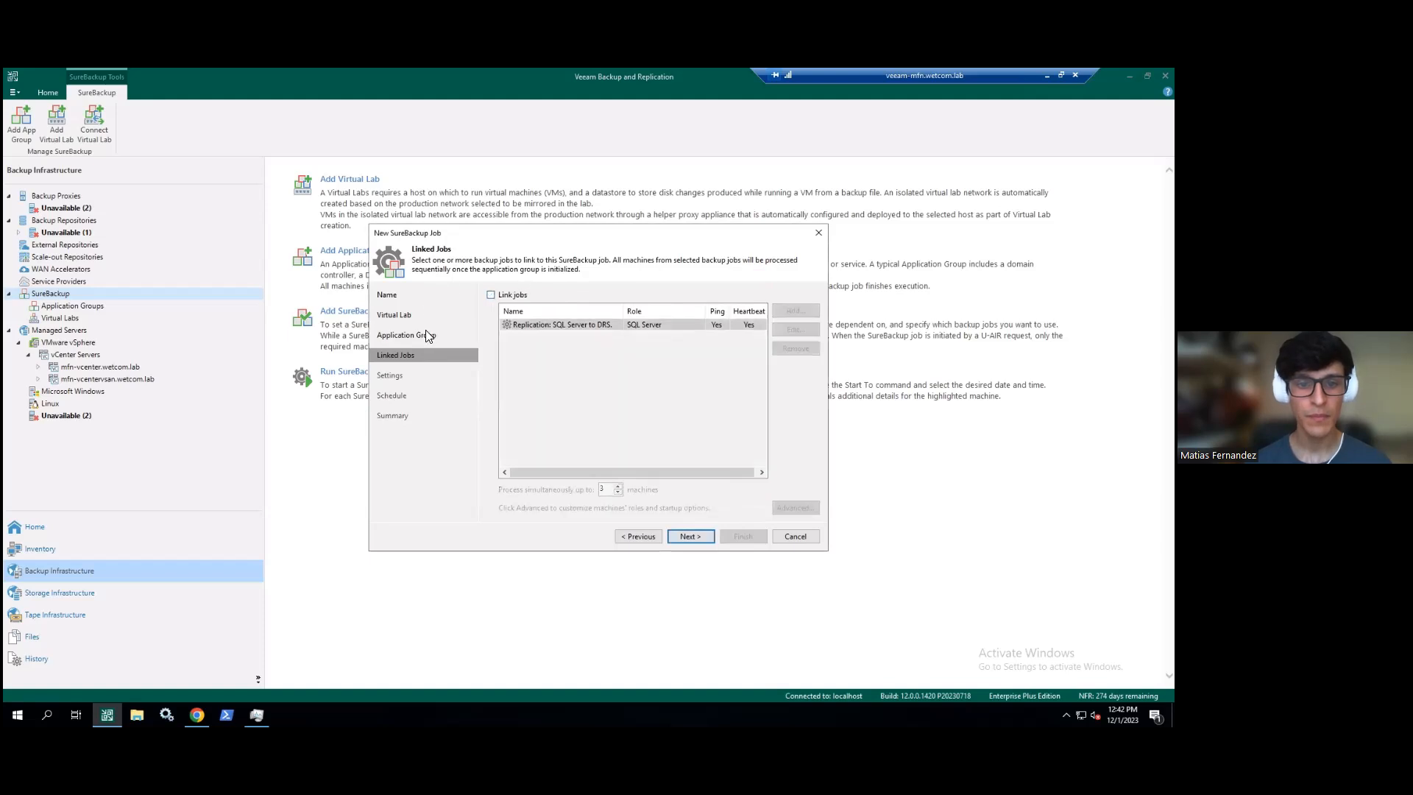
- Choose SQL Server - Replica, keep the application group running, and advance past Linked Jobs to Settings
click(406, 335)
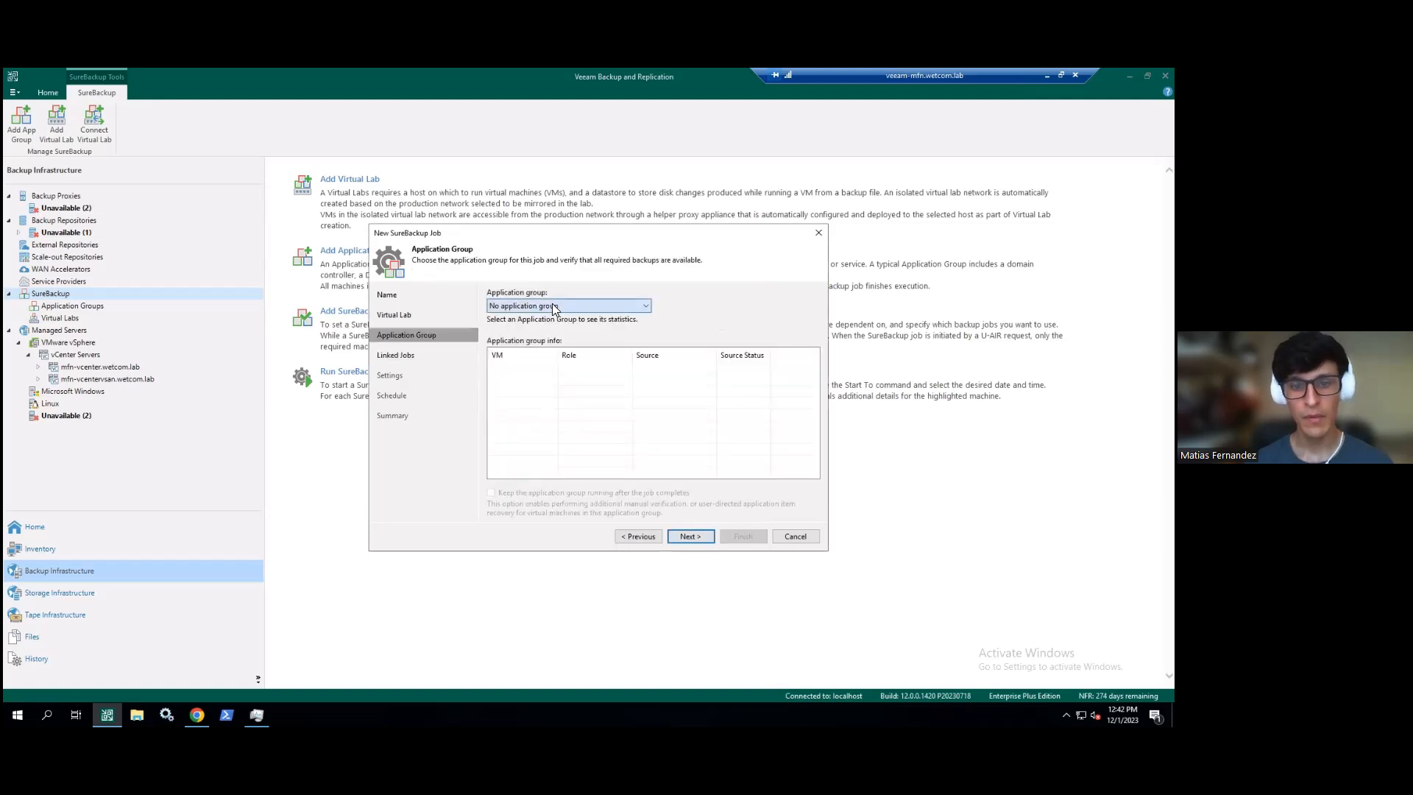
click(567, 306)
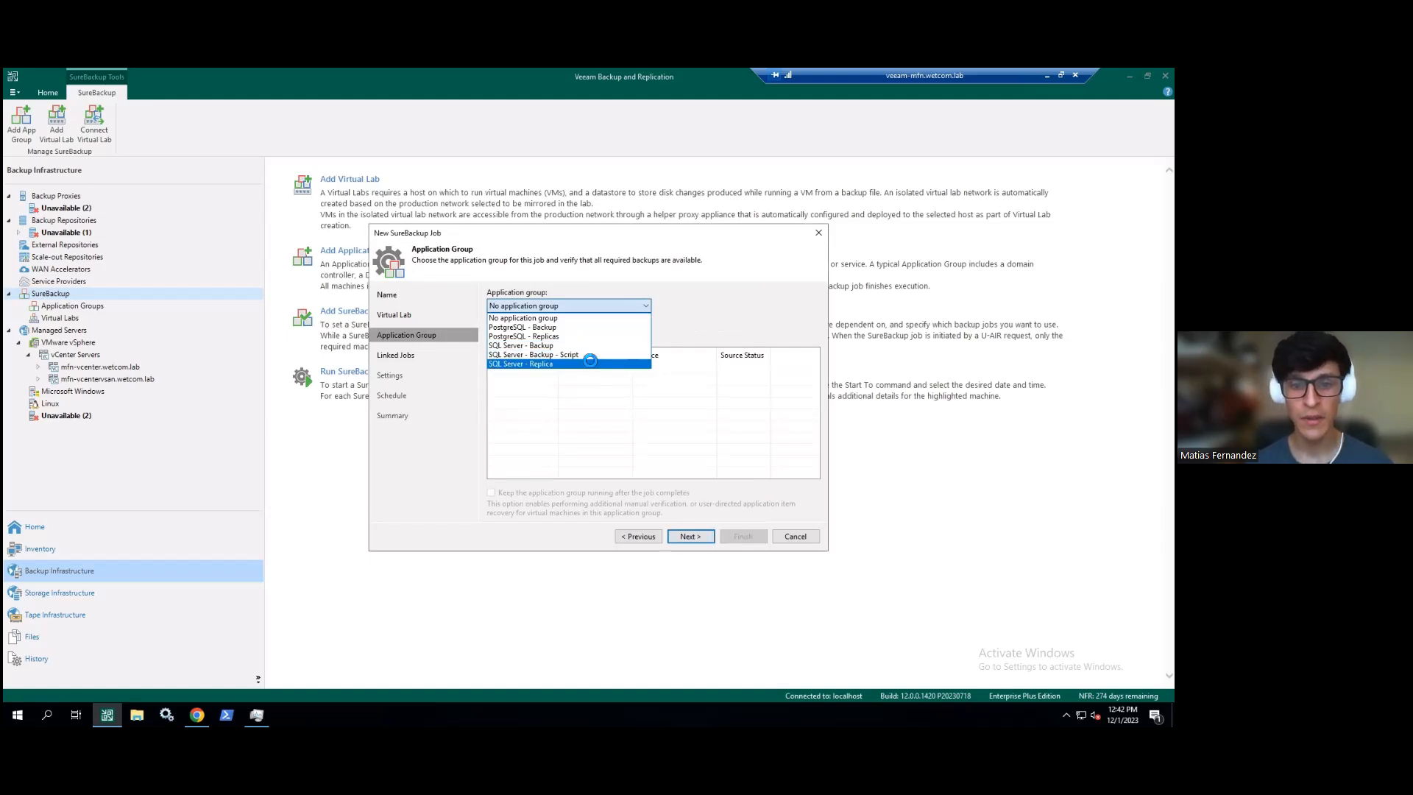
click(588, 364)
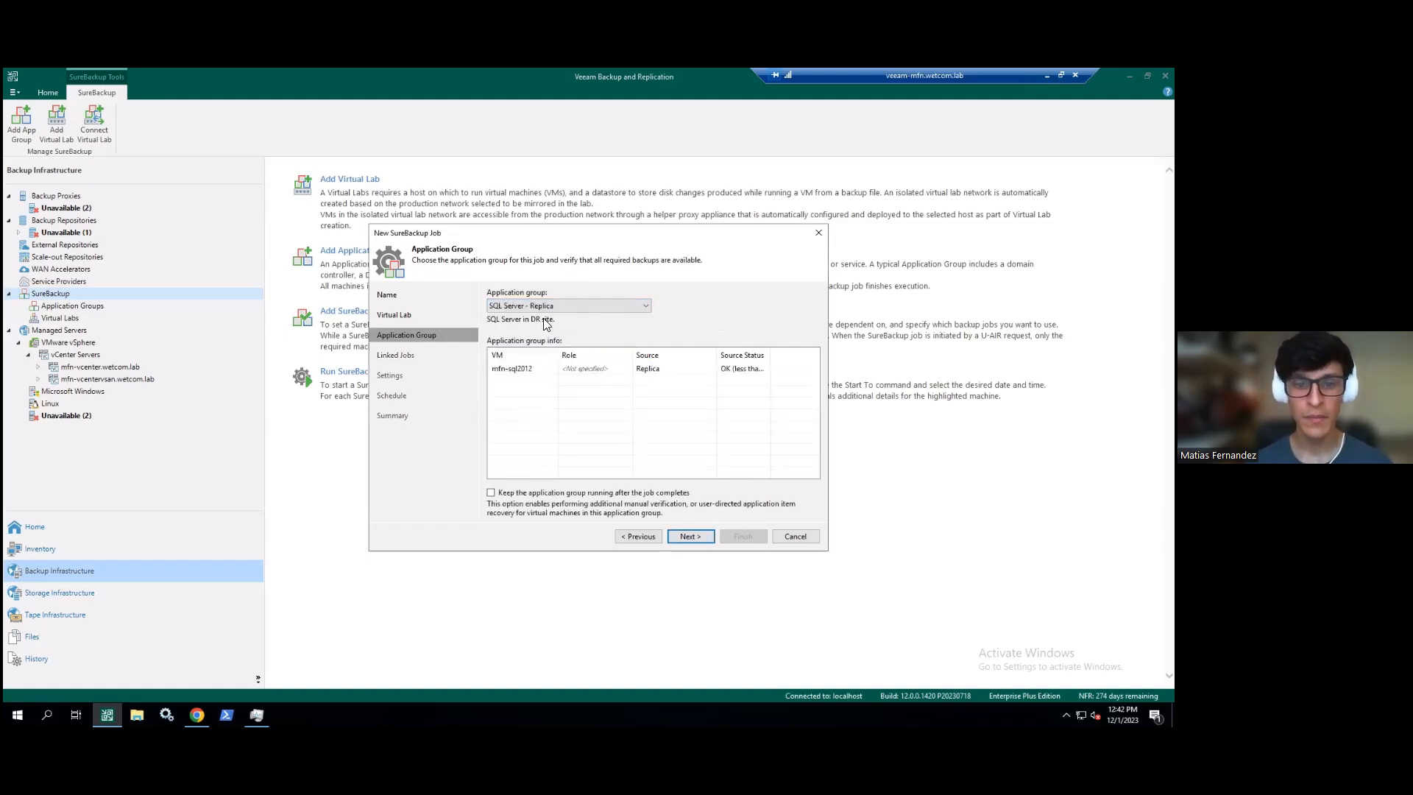
click(493, 495)
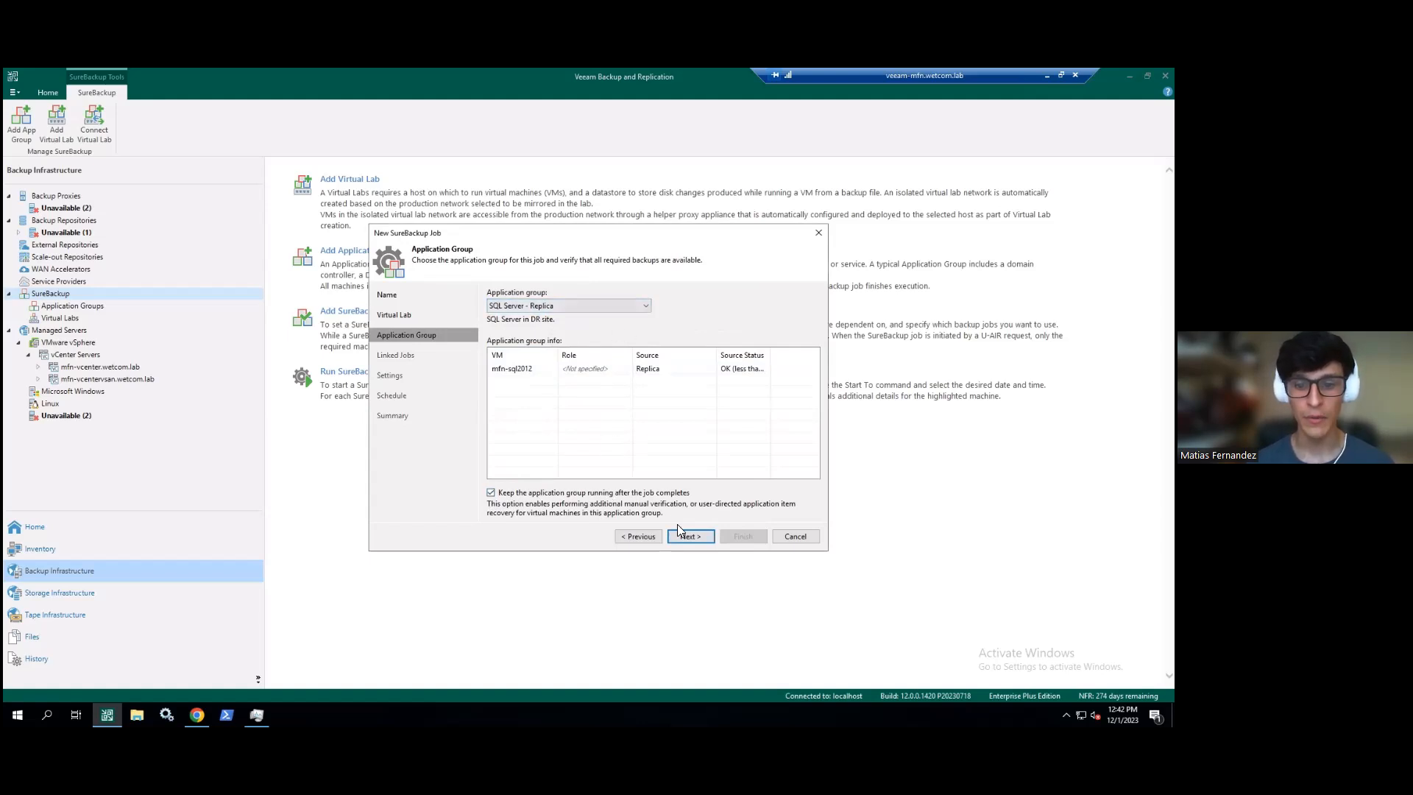
click(701, 536)
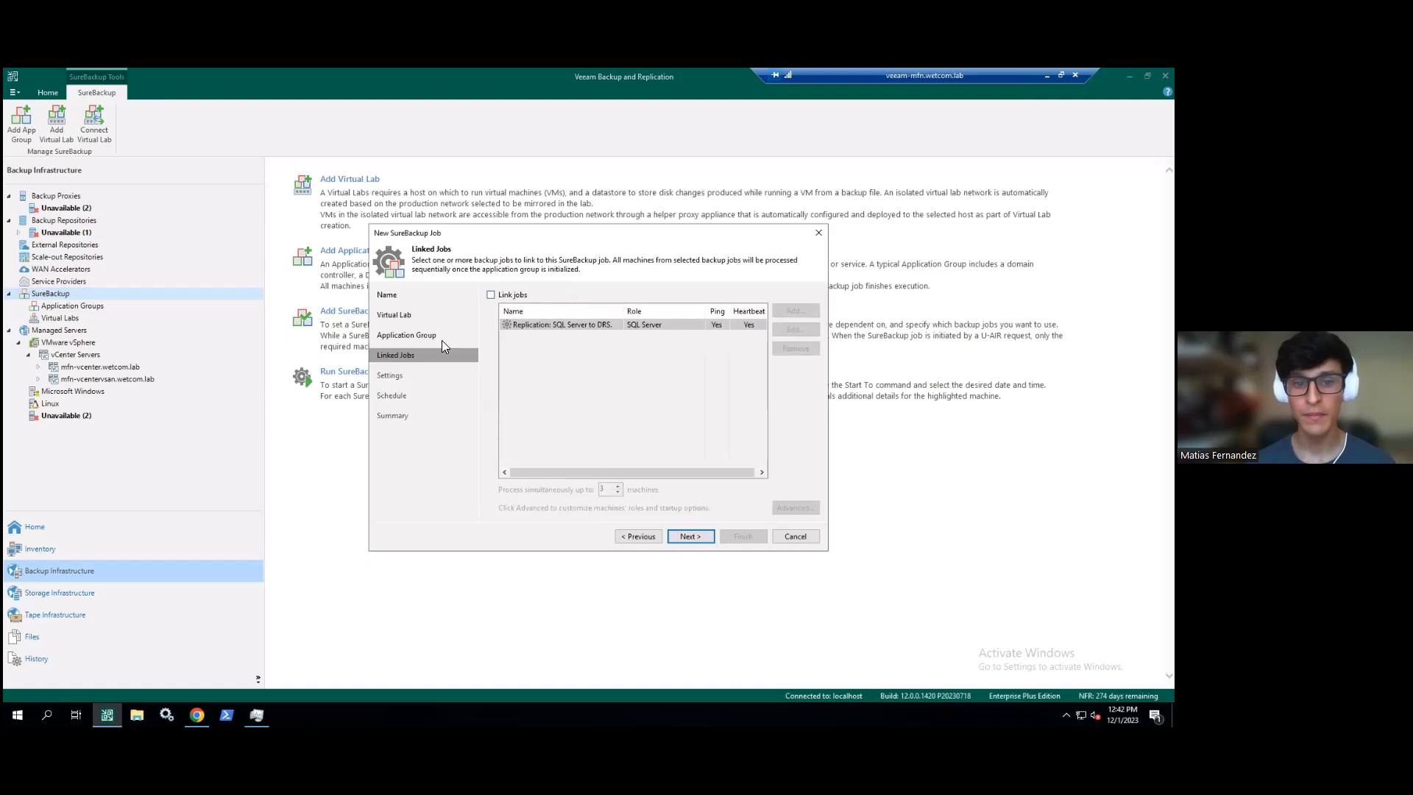
click(687, 535)
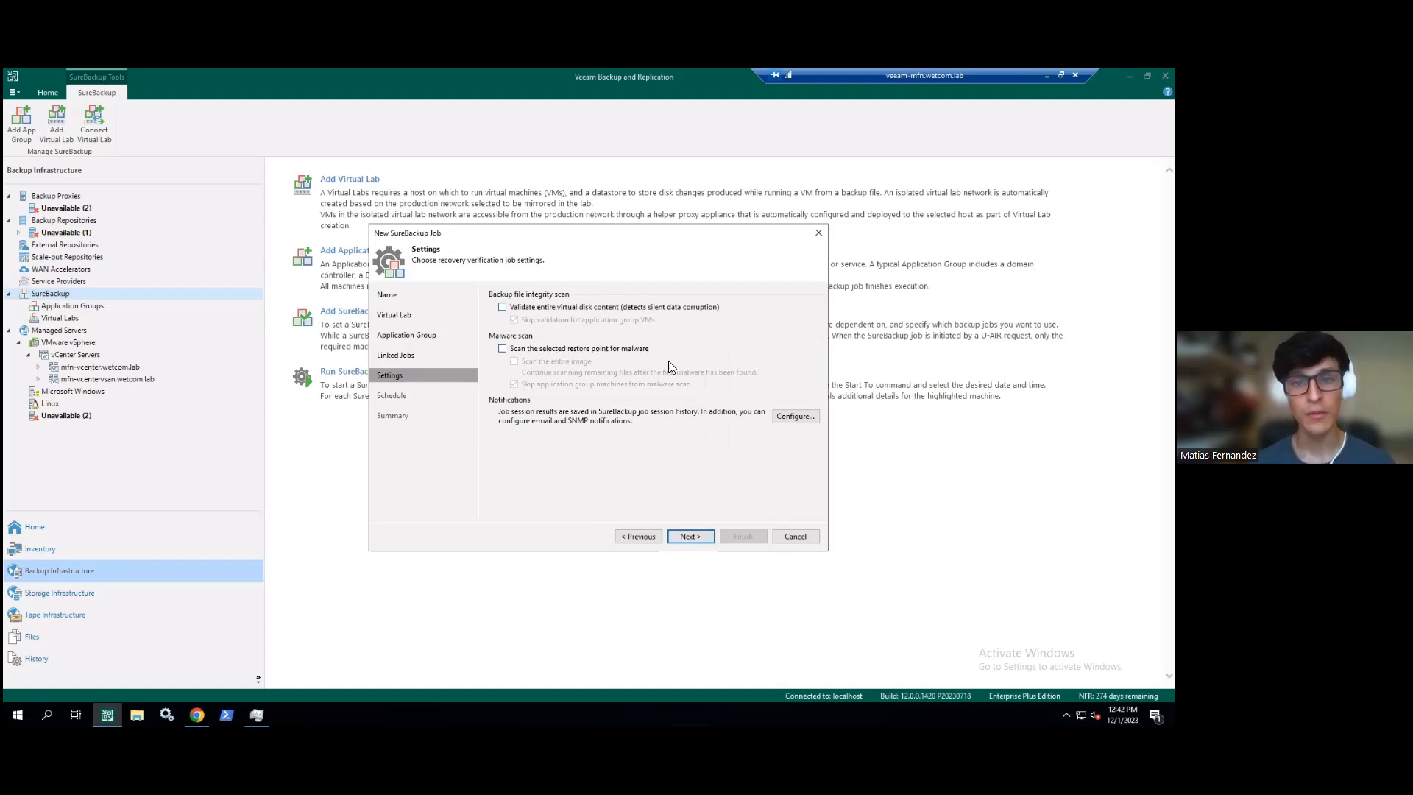
- Check the notification settings and close them unchanged
click(795, 416)
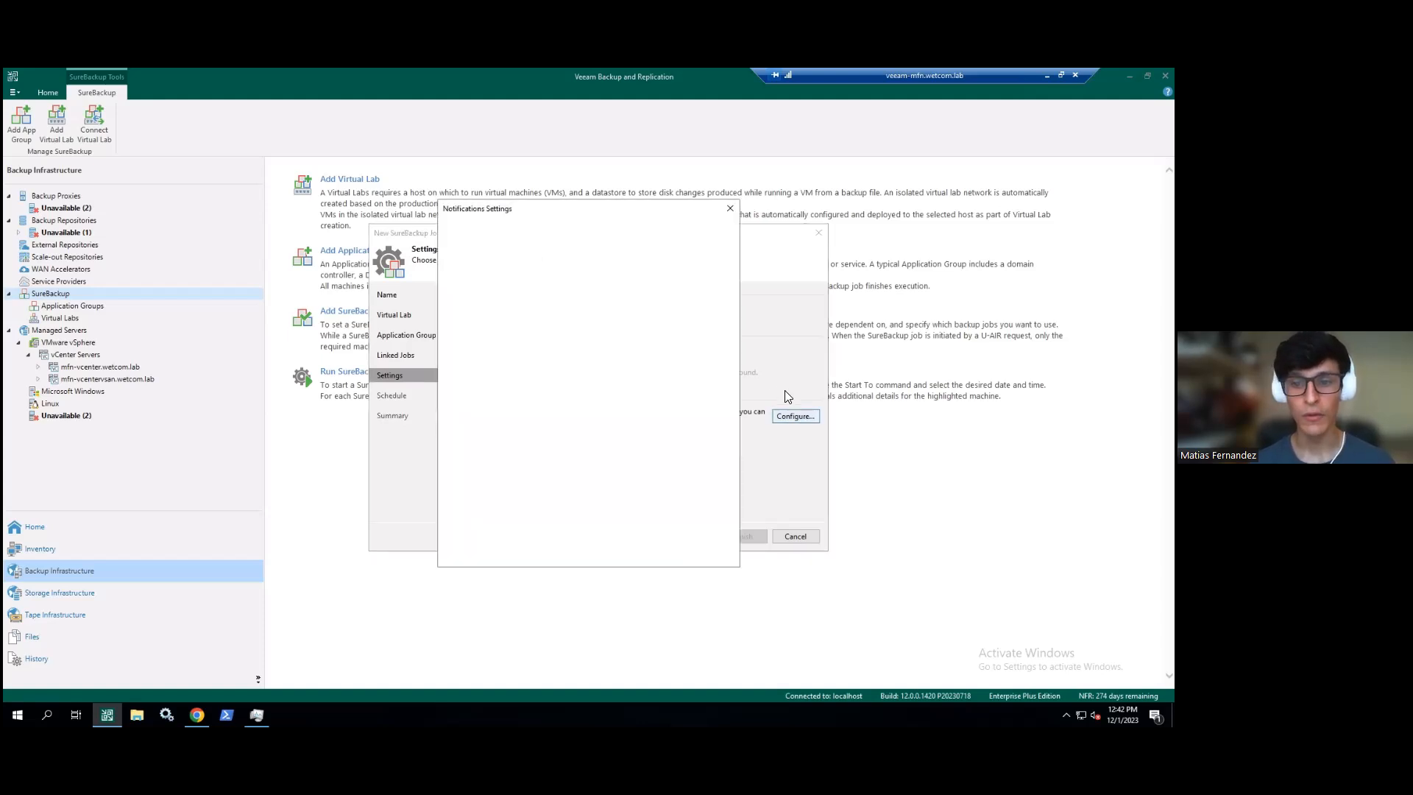
drag(558, 212, 589, 215)
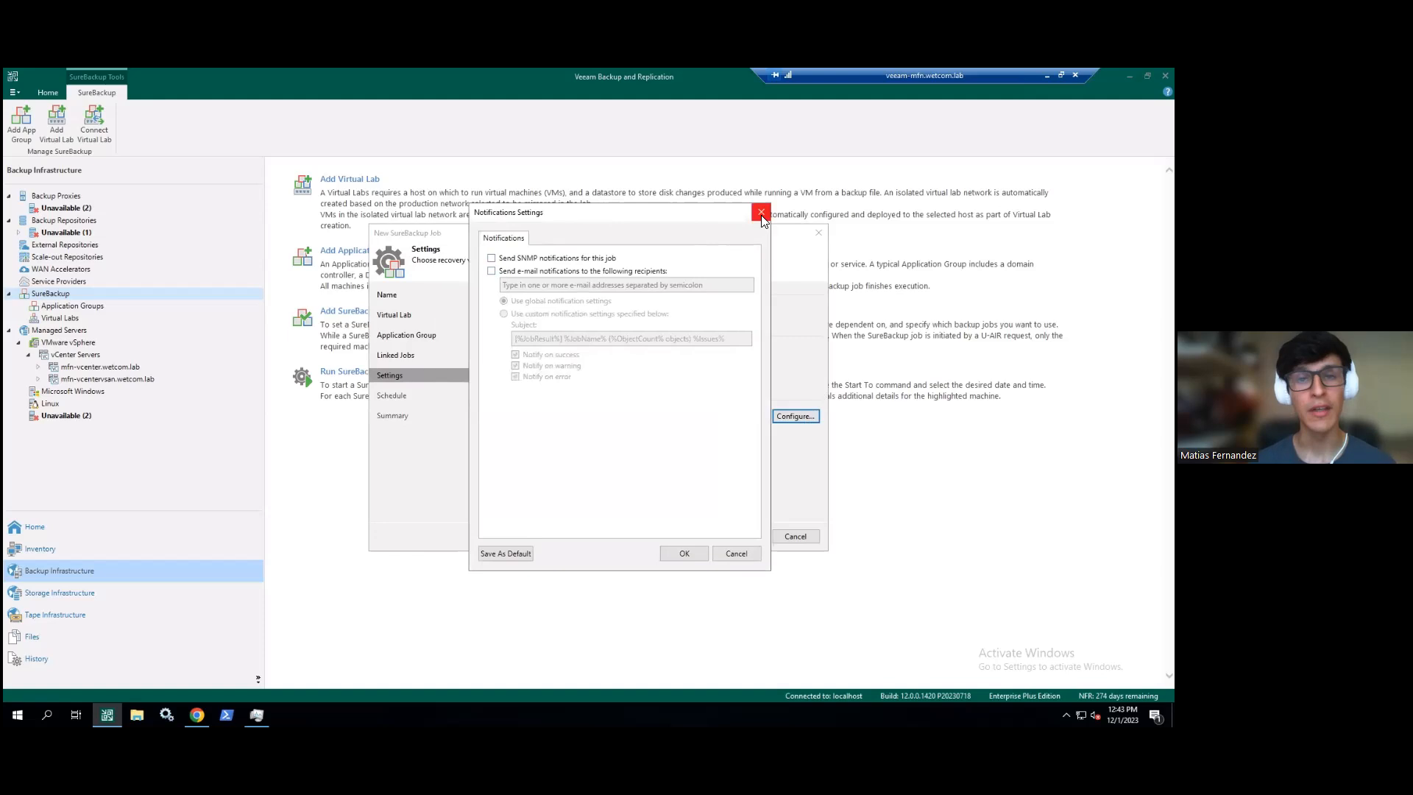
click(761, 213)
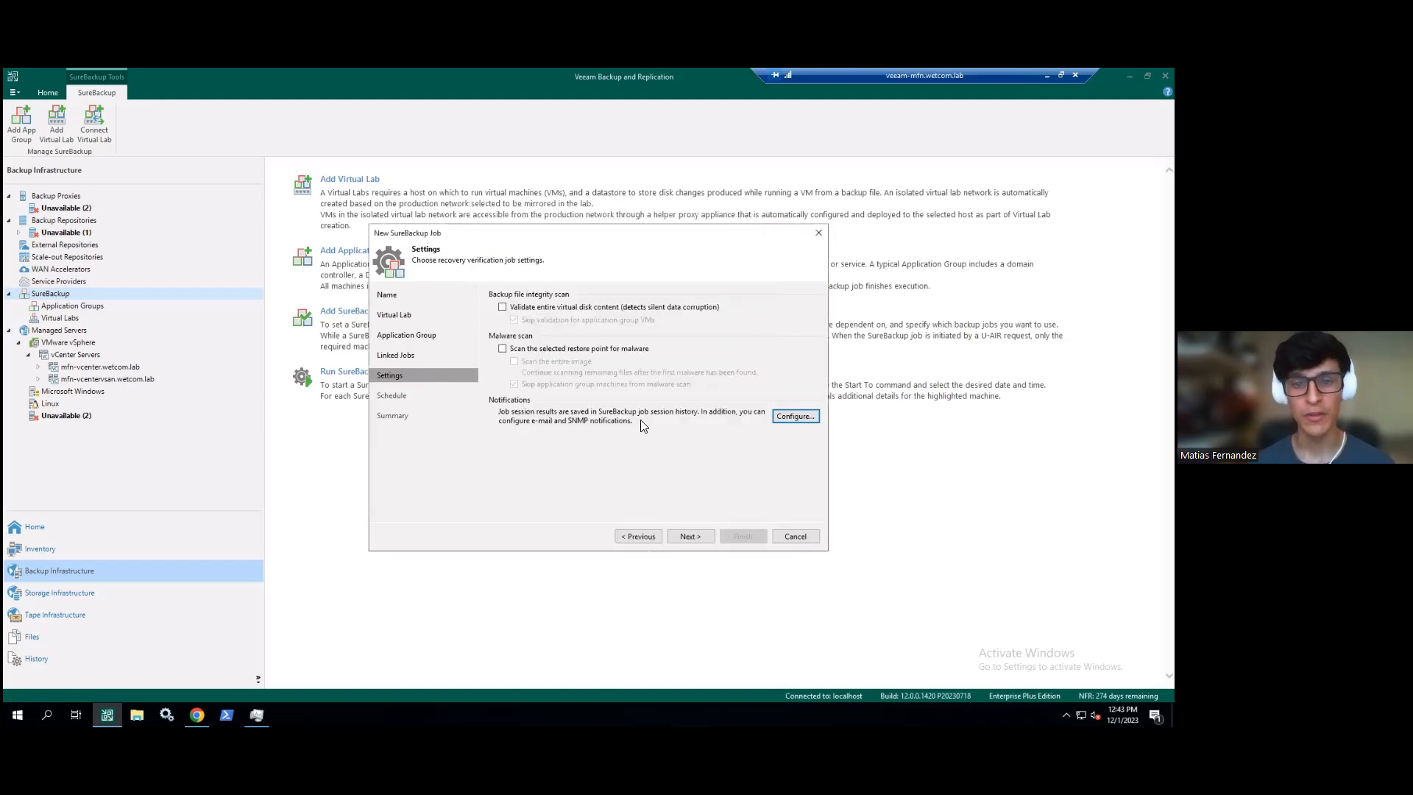
- On the Schedule step, leave automatic running off, then cancel and confirm discarding the wizard
click(693, 535)
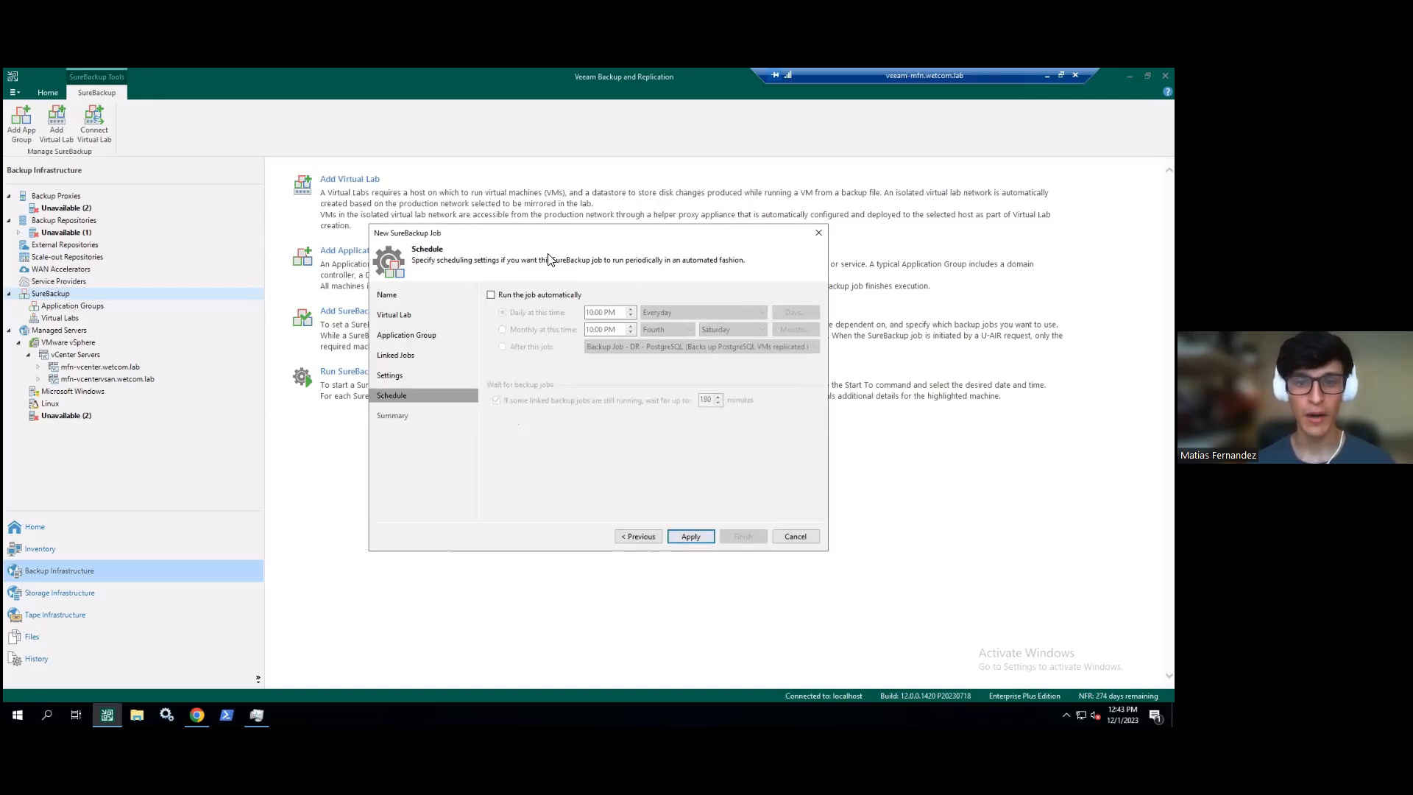
click(521, 295)
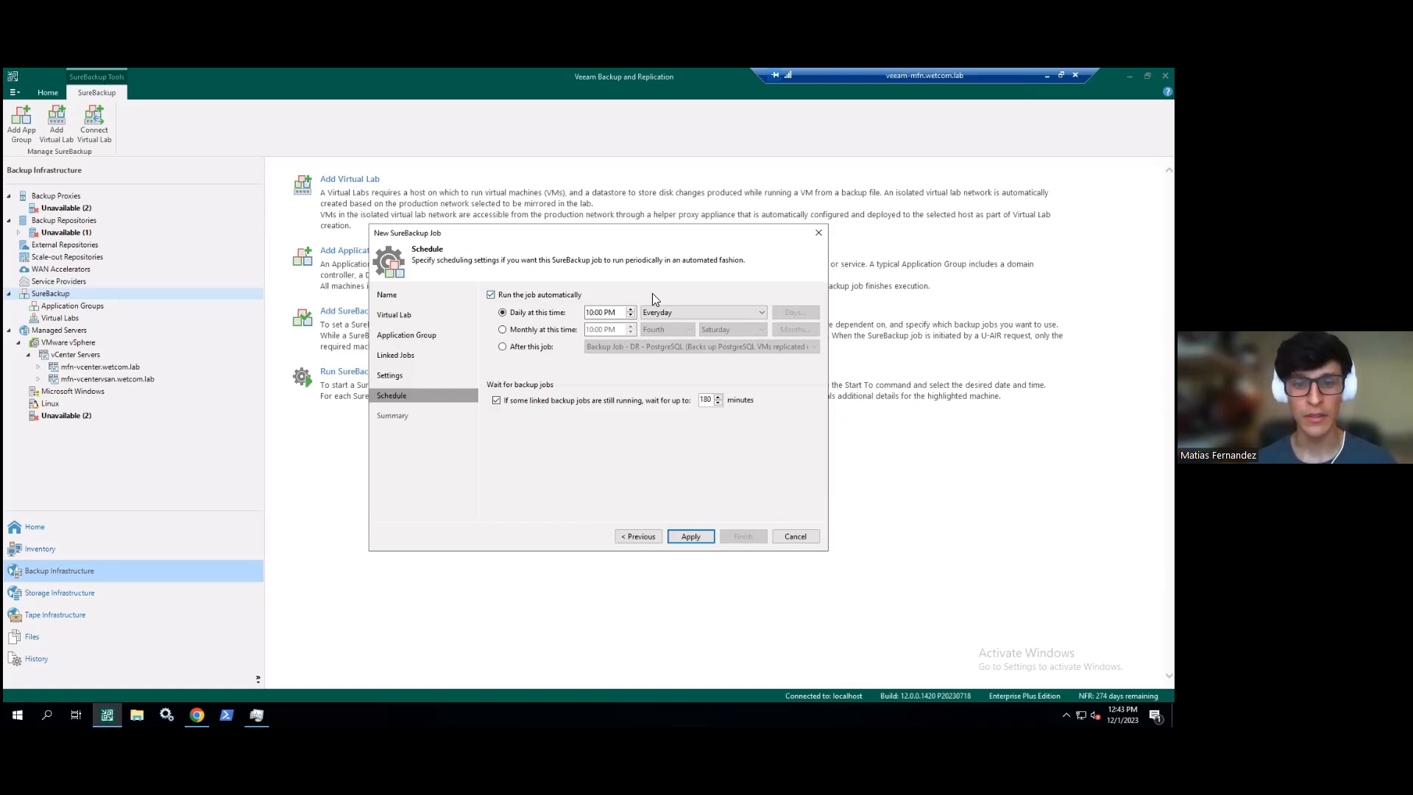
click(548, 296)
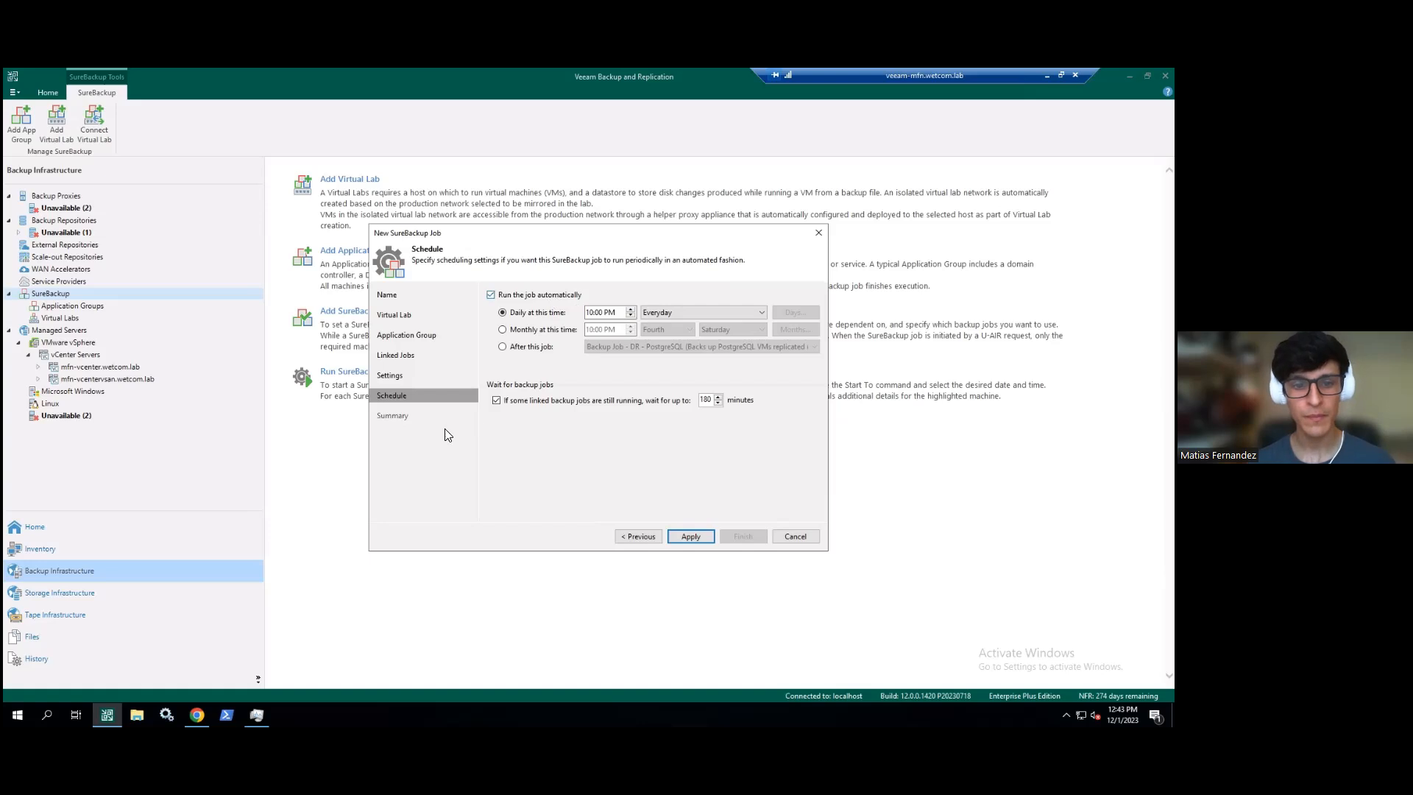
click(786, 535)
click(582, 404)
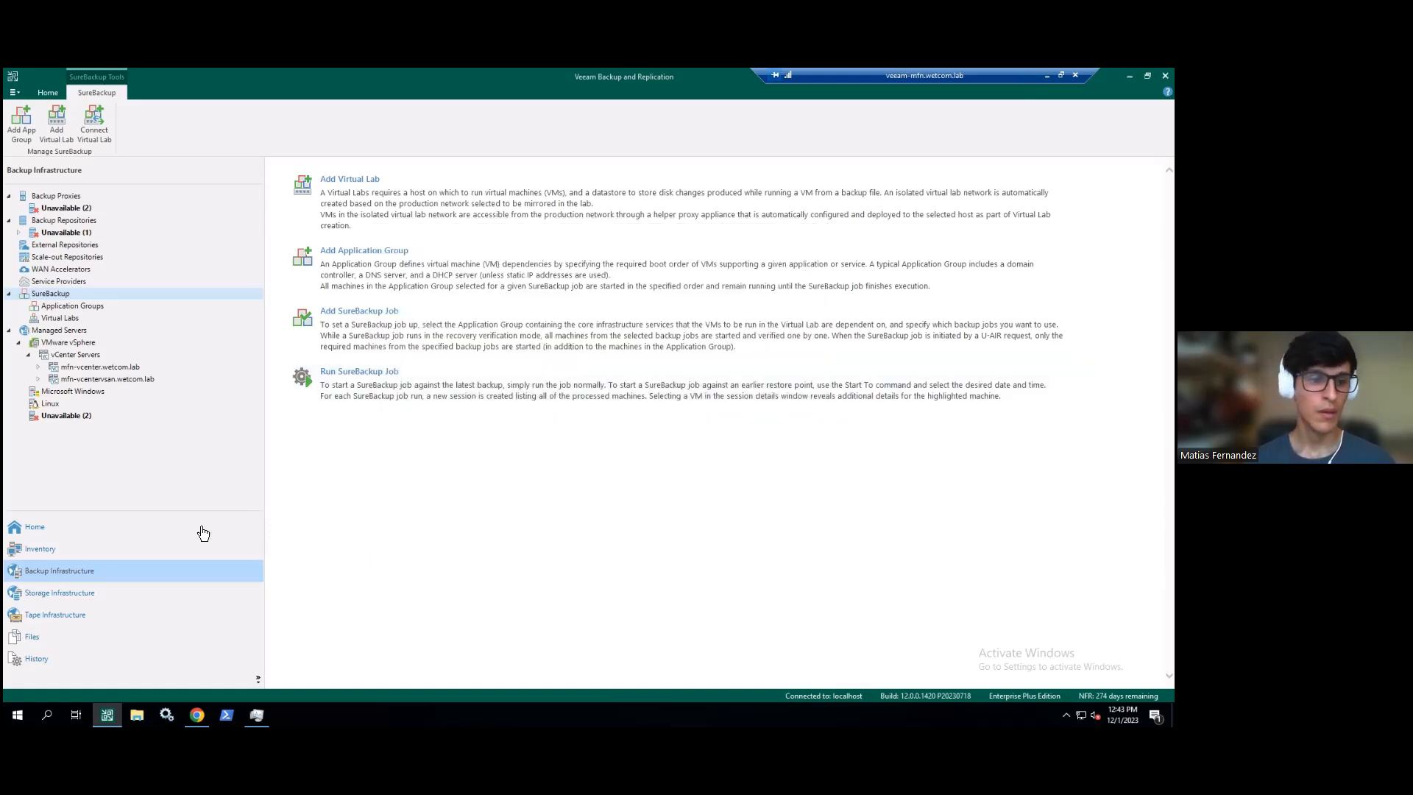
- Open the running SQL Server replica SureBackup session and show mfn-sql2012's detailed test log
click(170, 529)
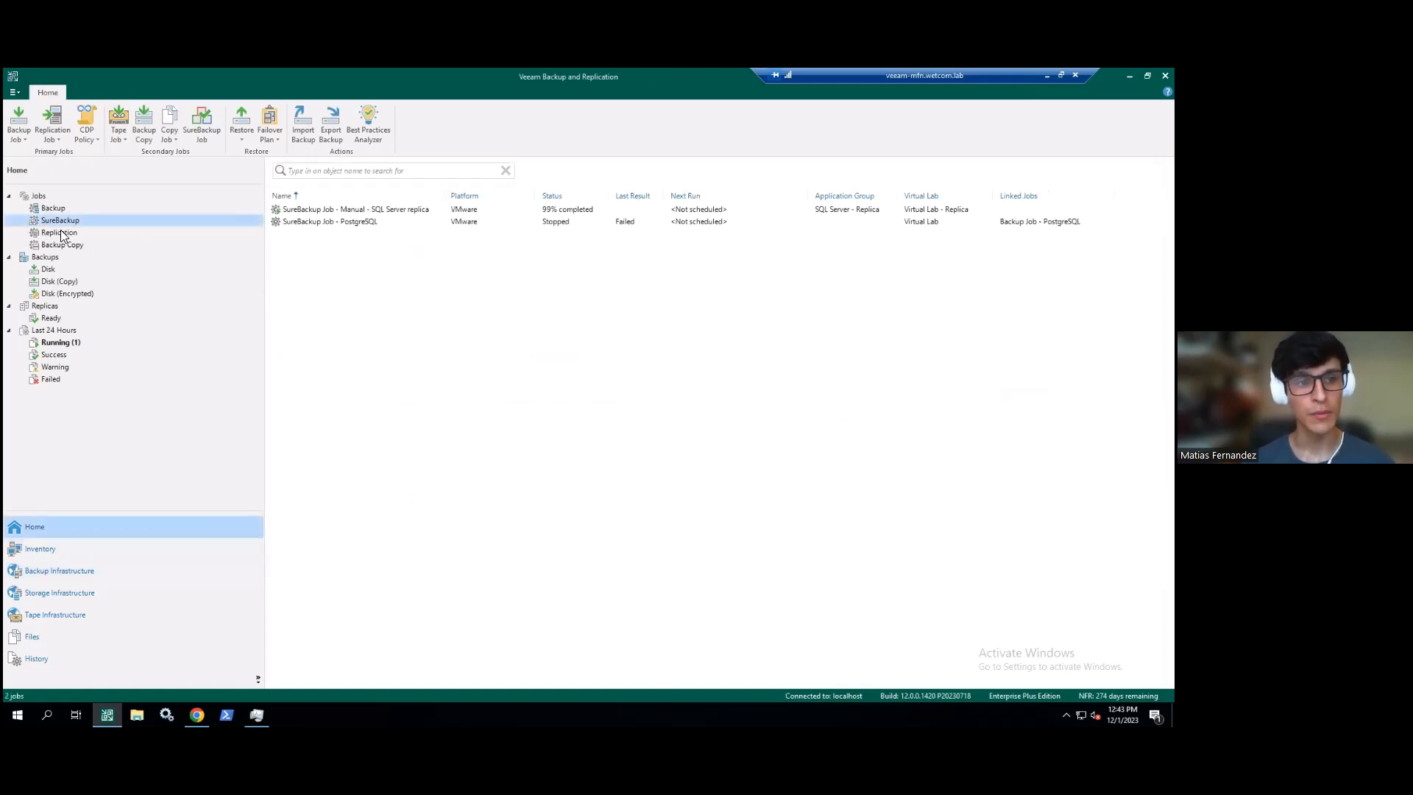
click(379, 209)
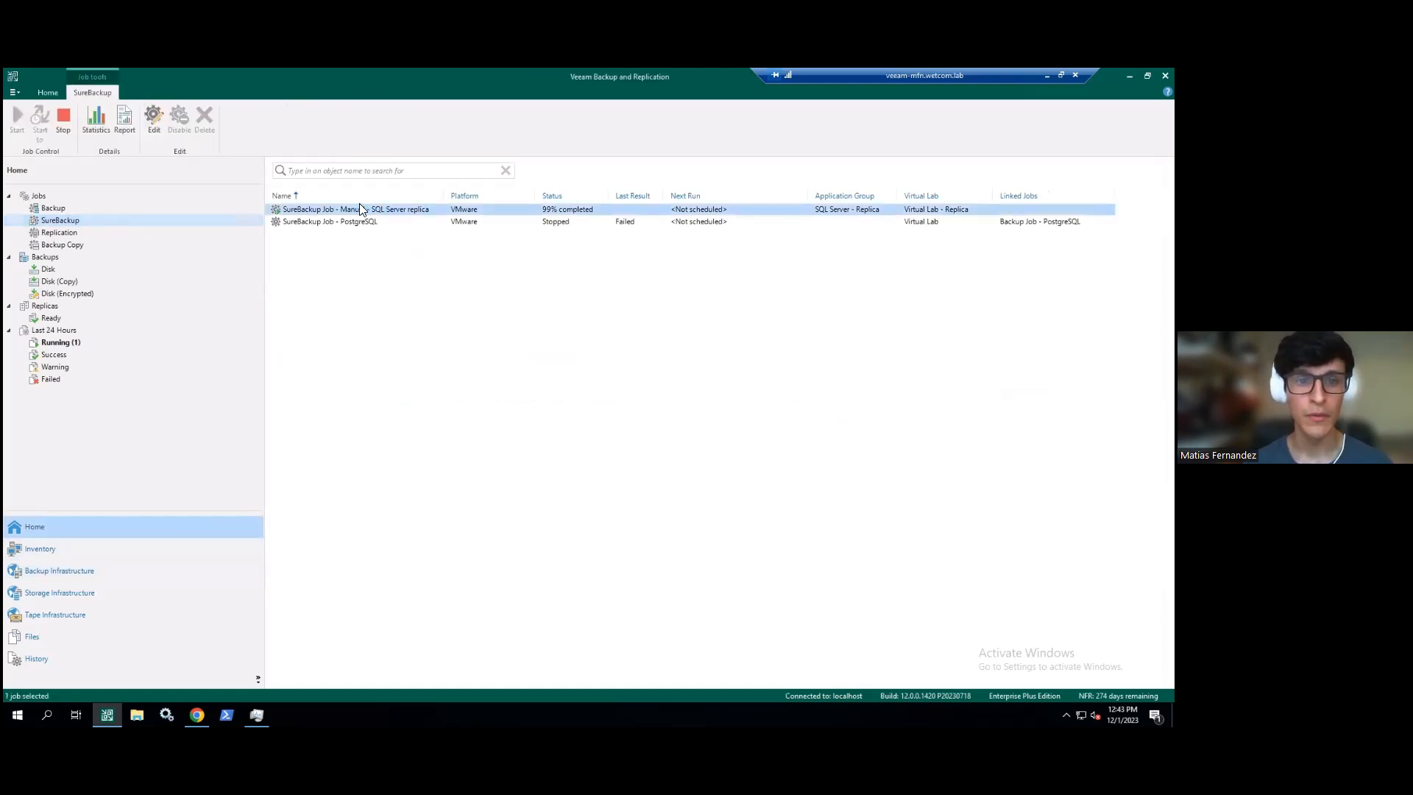
double_click(368, 211)
drag(480, 221, 406, 286)
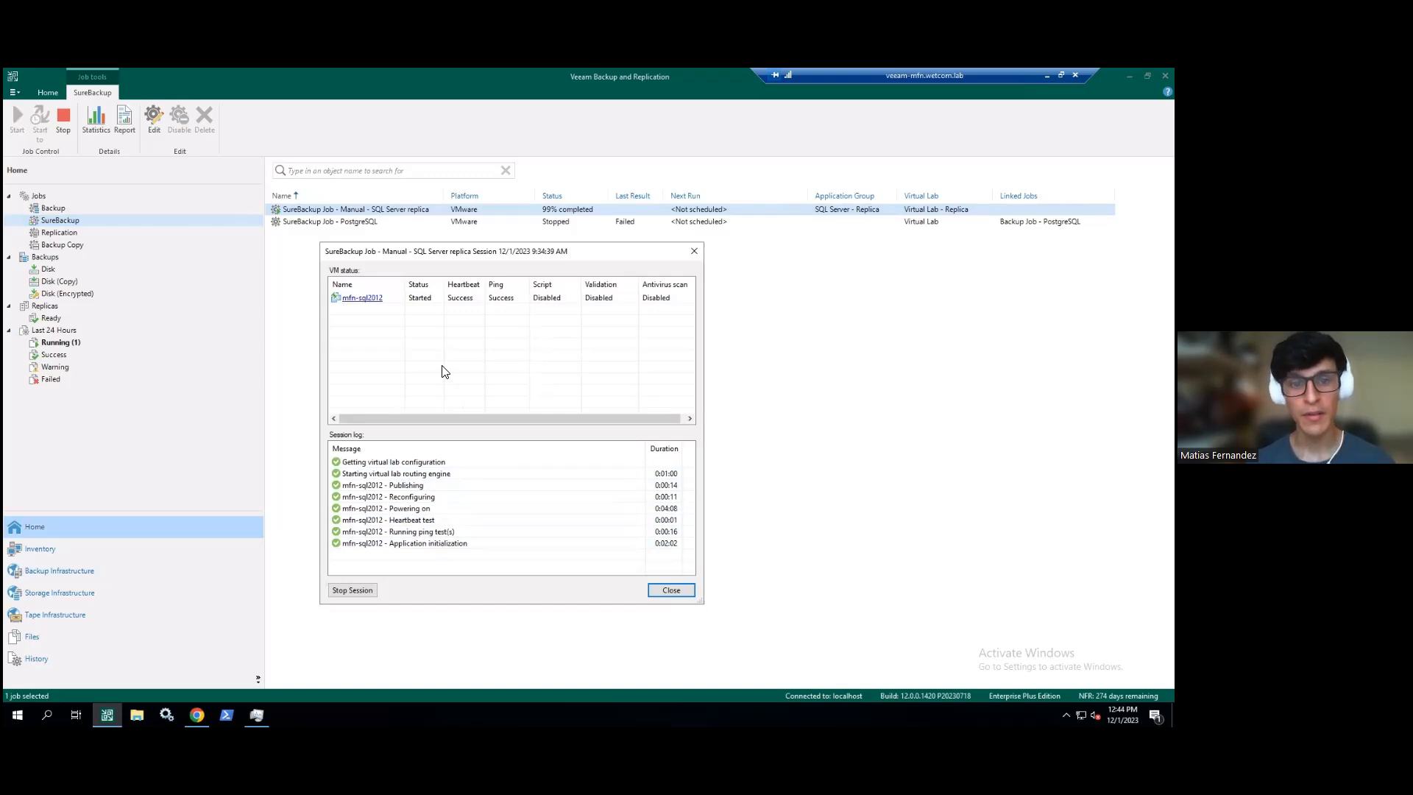
click(393, 305)
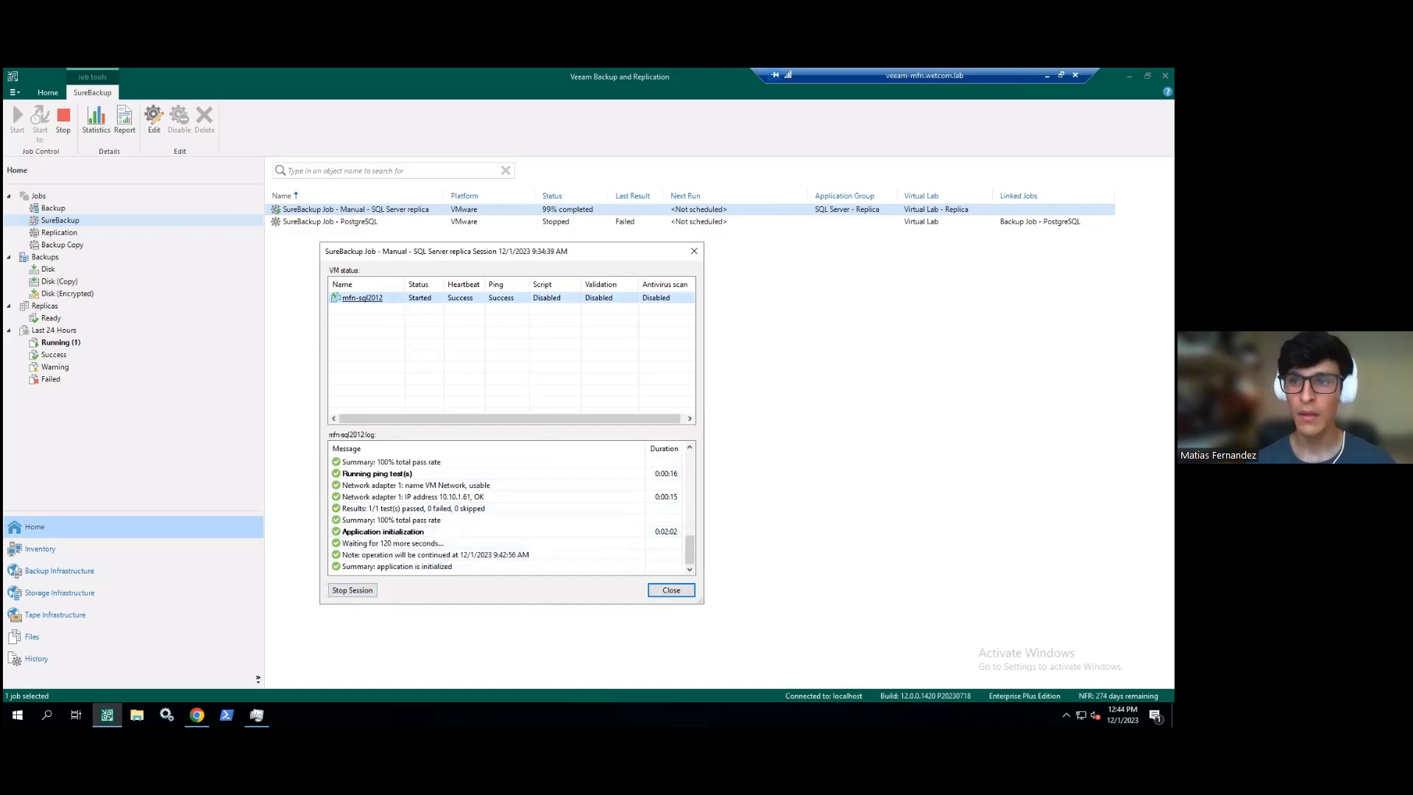
- Sign in to the production vCenter with the saved administrator username and its password
click(1046, 75)
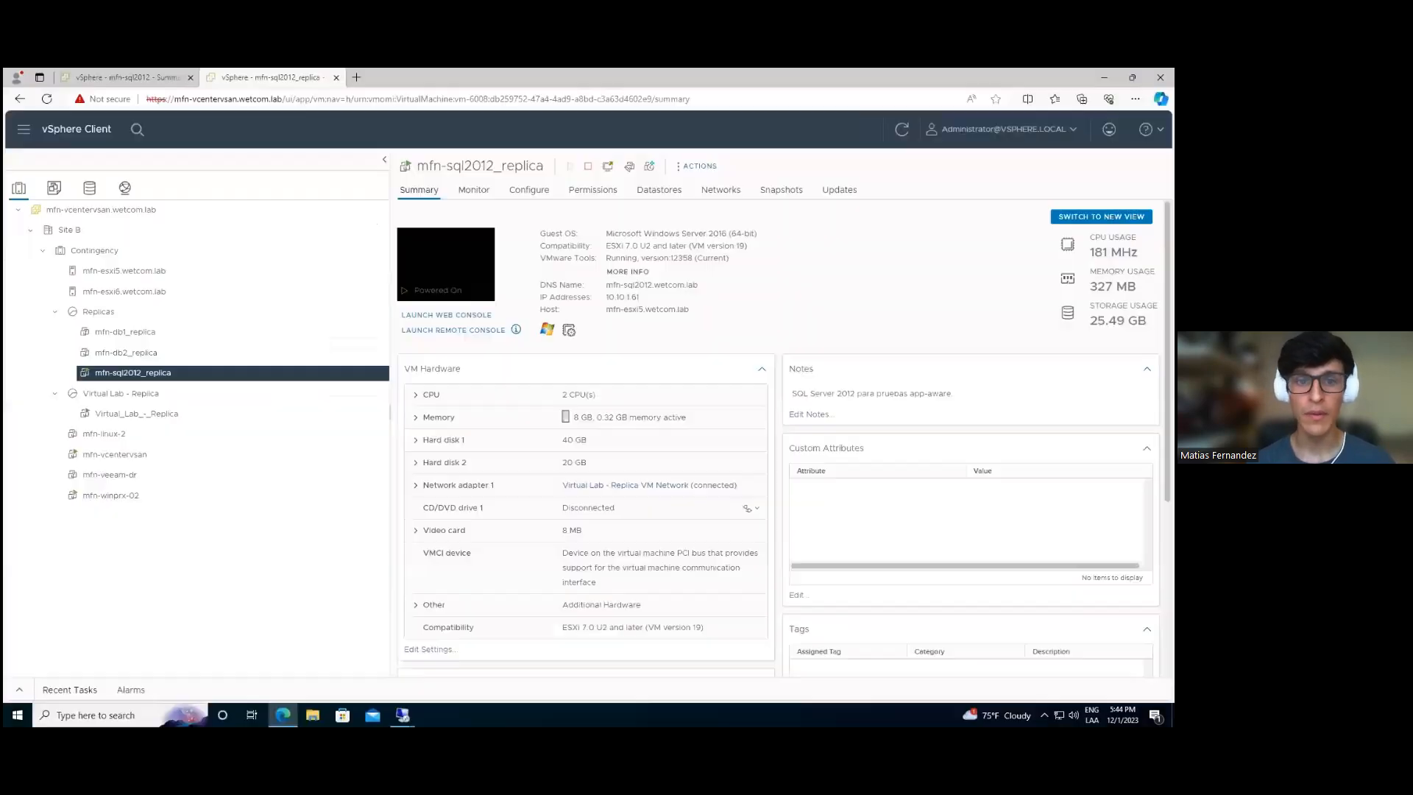
click(153, 78)
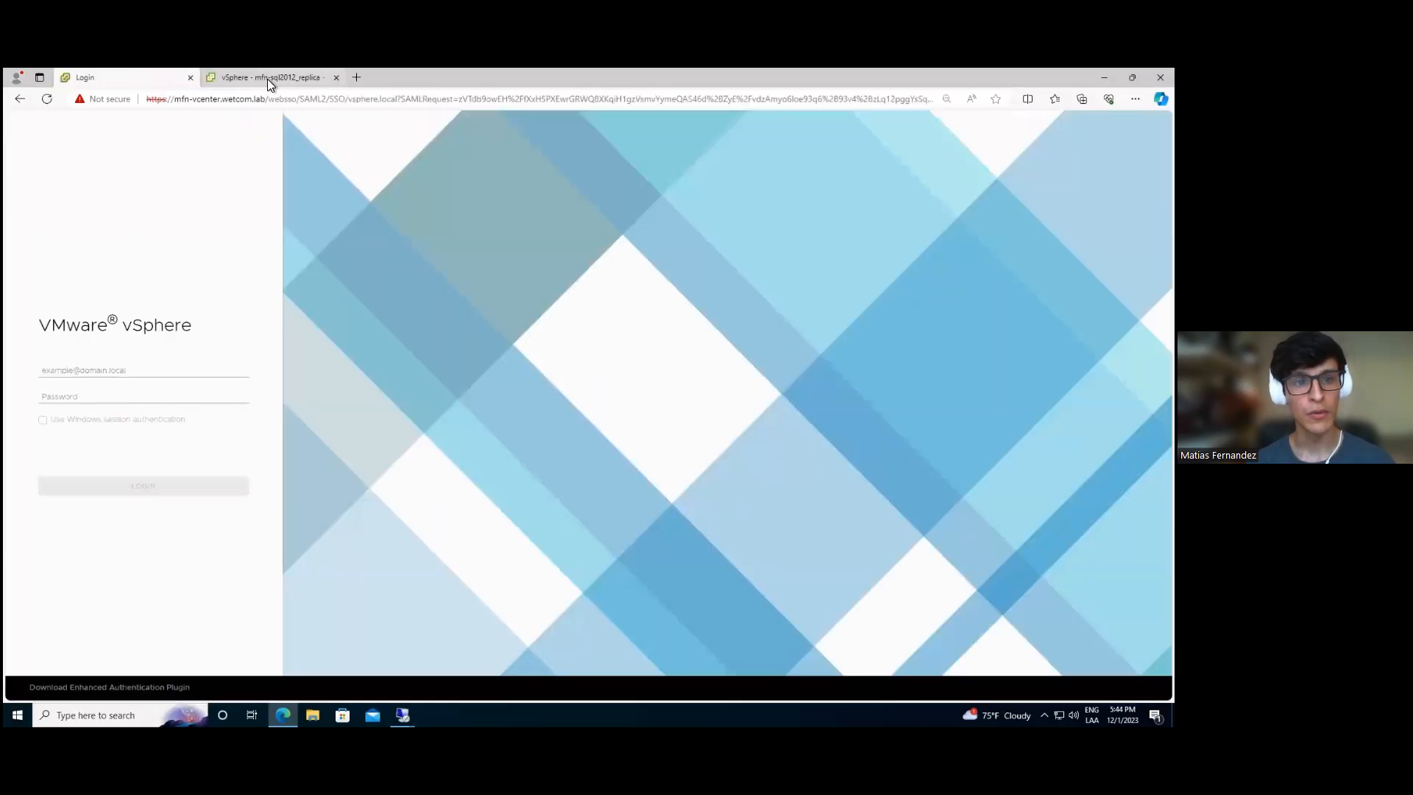
click(144, 372)
key(Down)
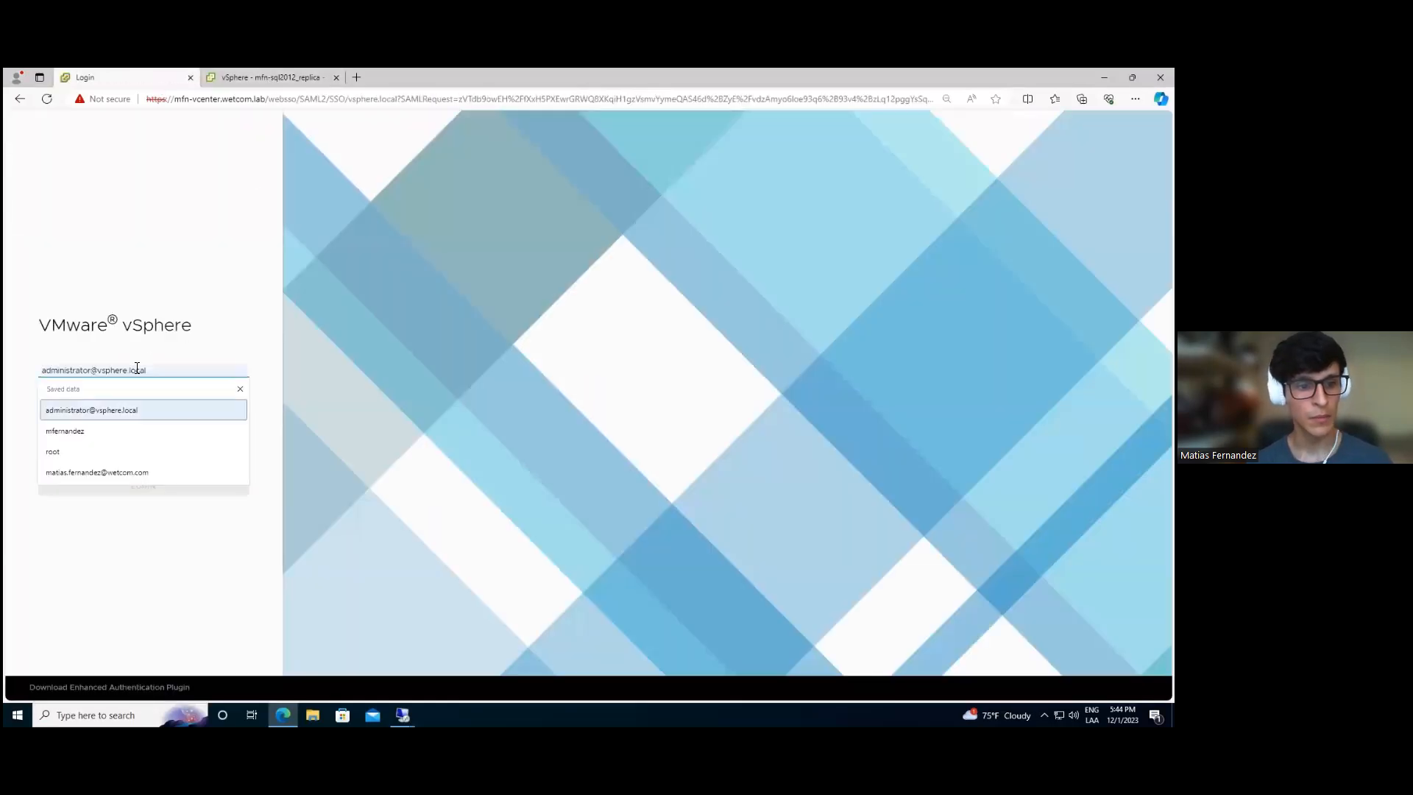
key(Tab)
key(Return)
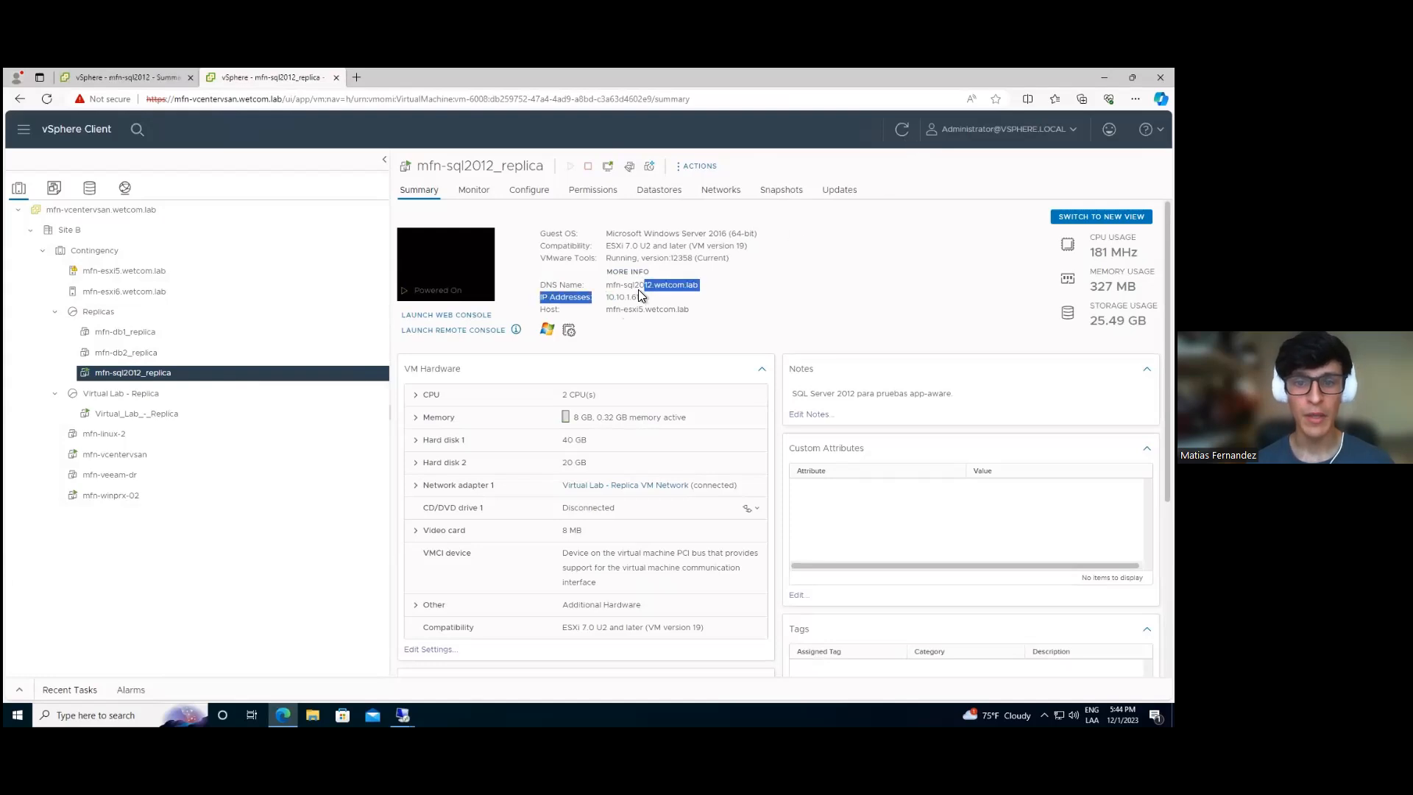
- Confirm the original mfn-sql2012 uses IP 10.10.1.61, then return to the replica's summary
click(132, 78)
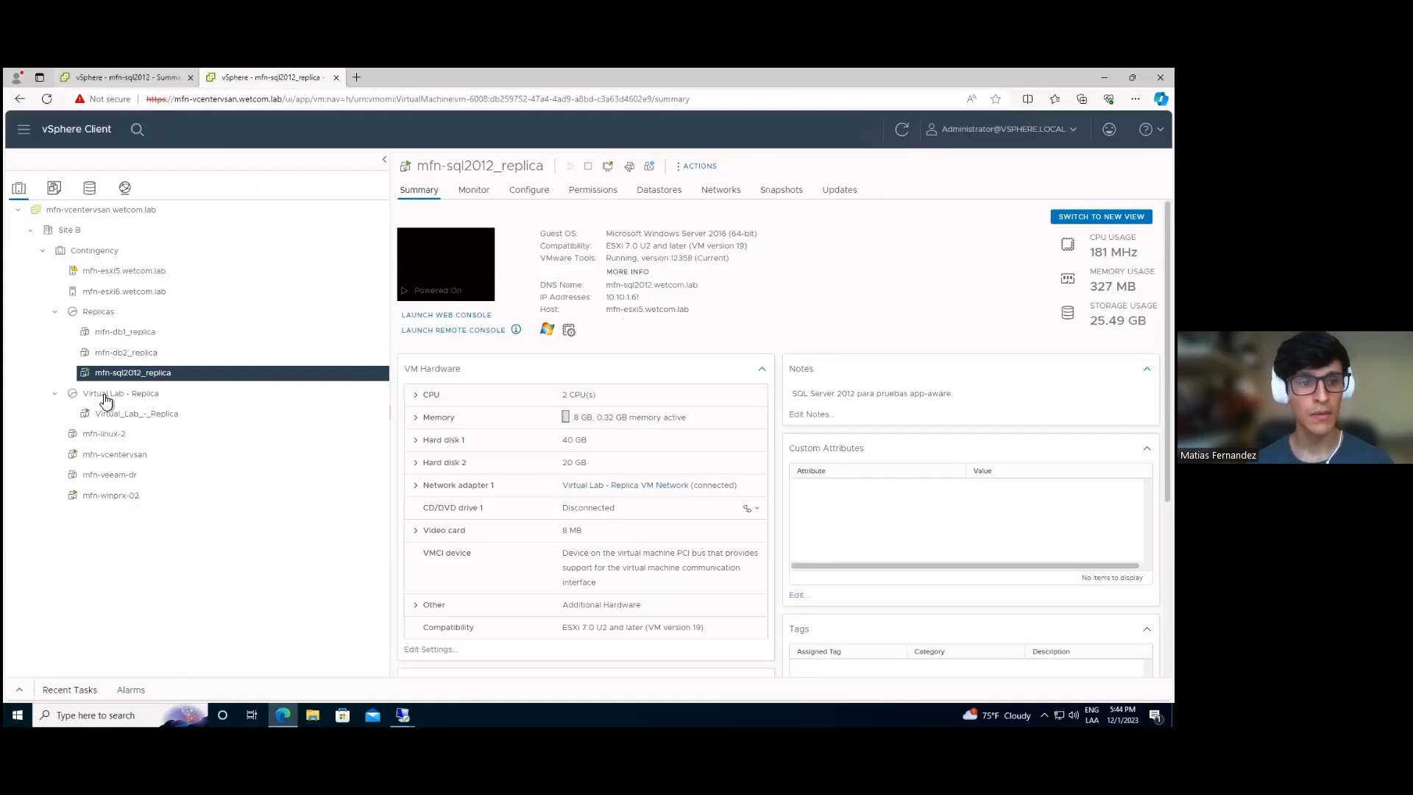
drag(536, 294, 537, 296)
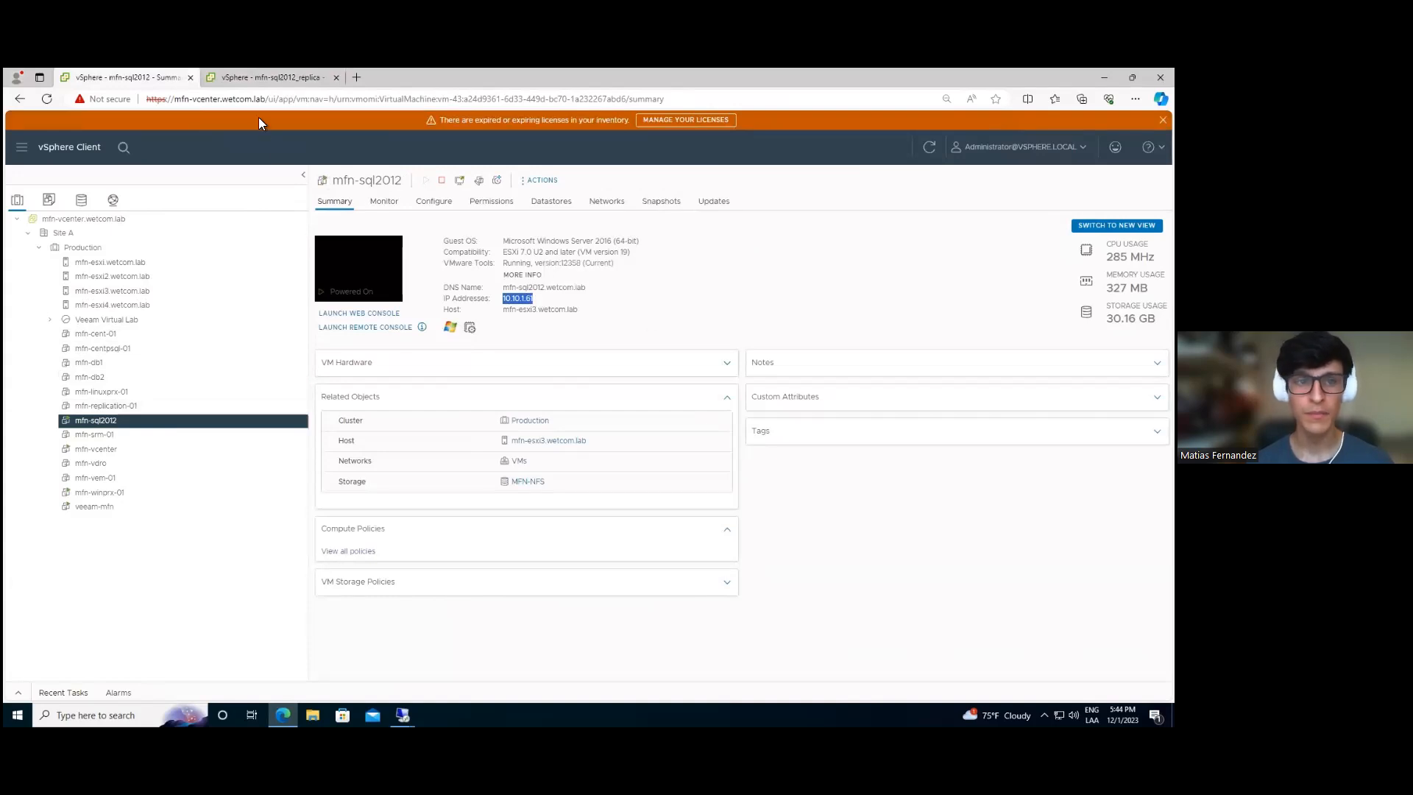
click(263, 78)
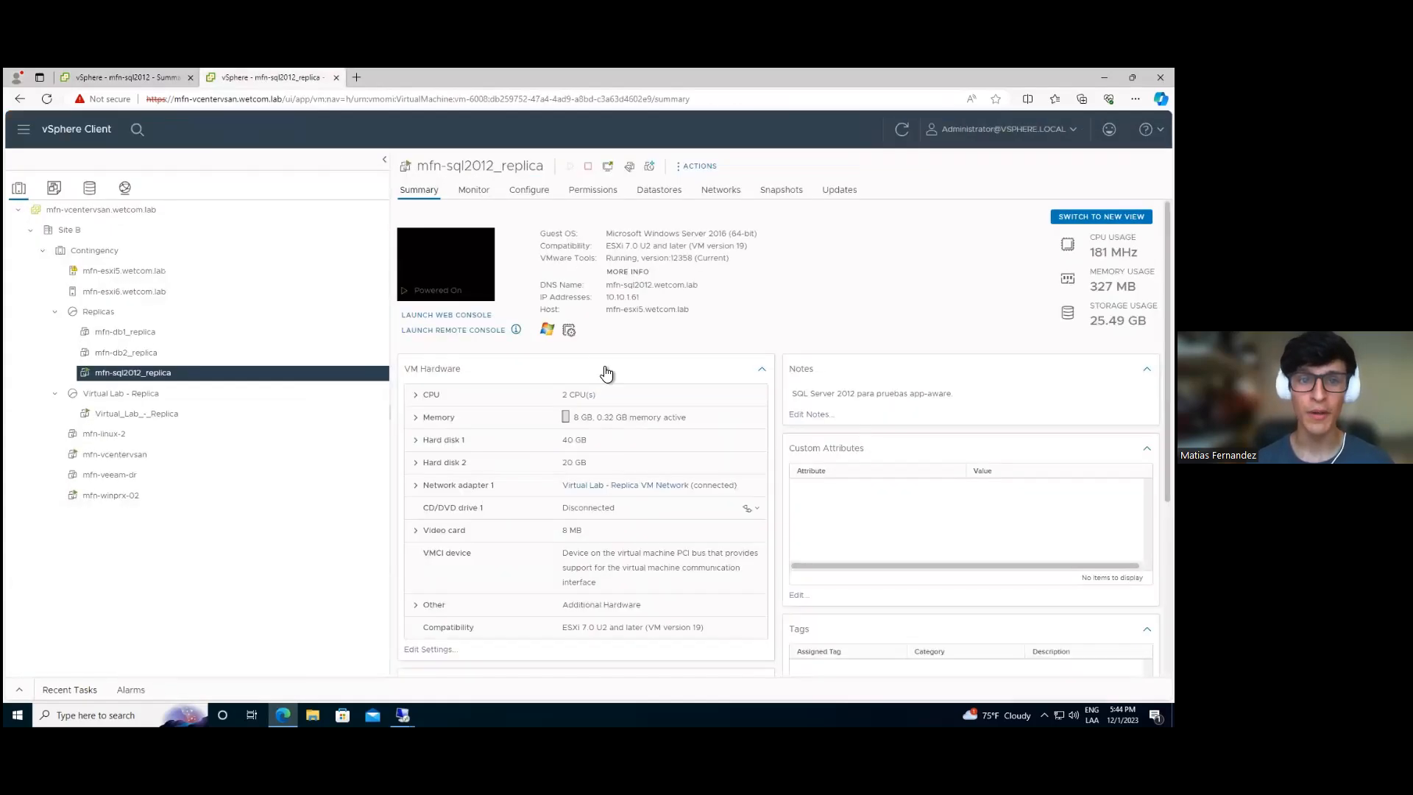
mouse_move(403, 715)
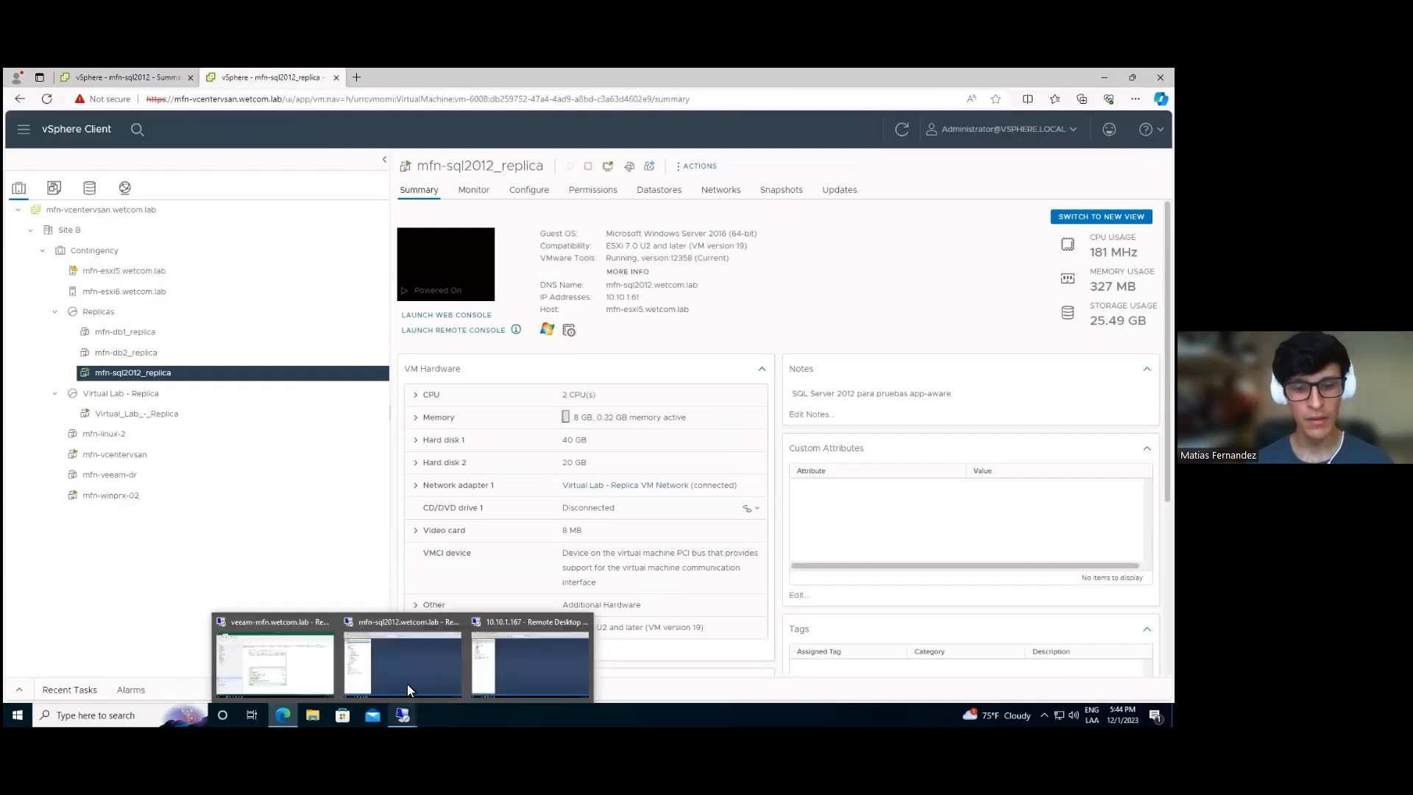
click(404, 652)
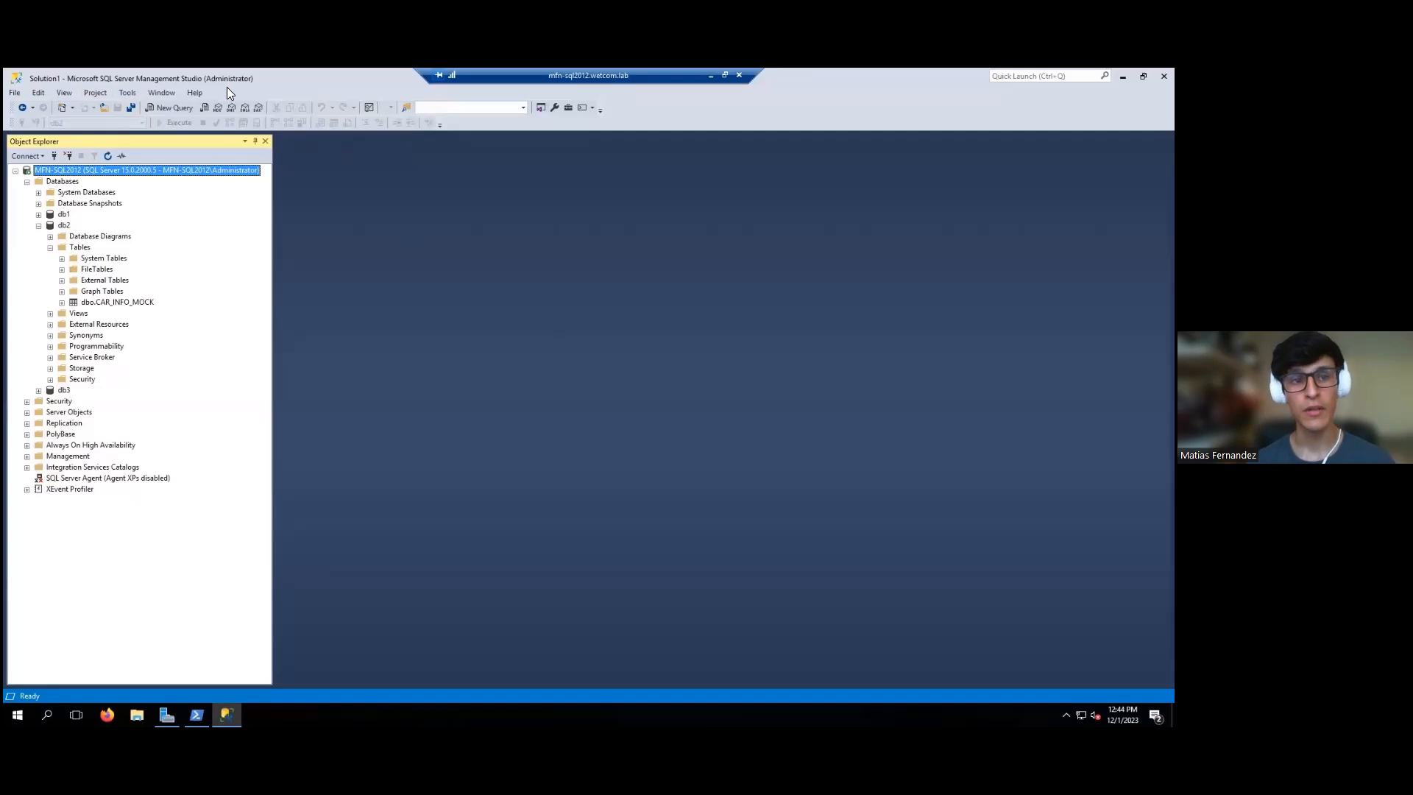
click(63, 225)
click(38, 225)
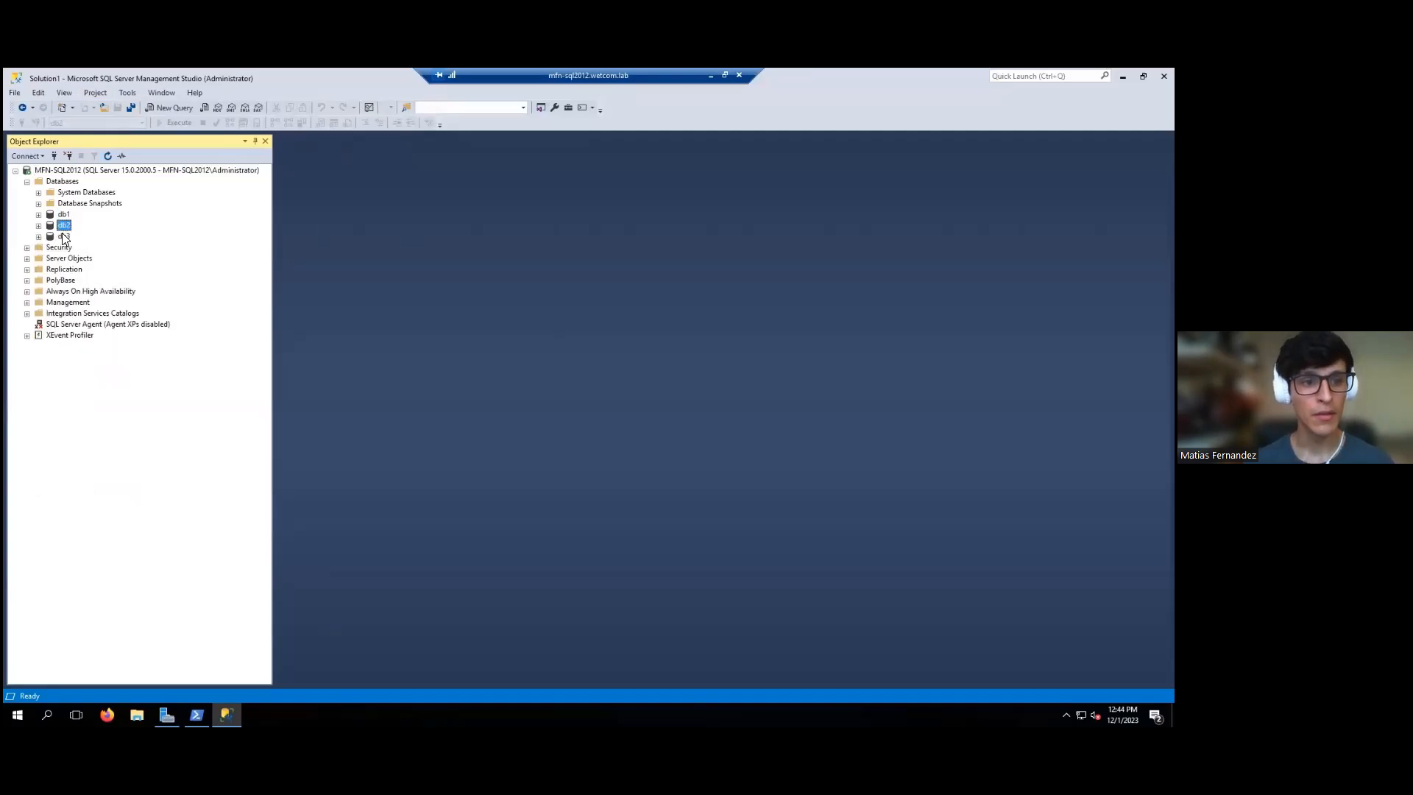
click(63, 214)
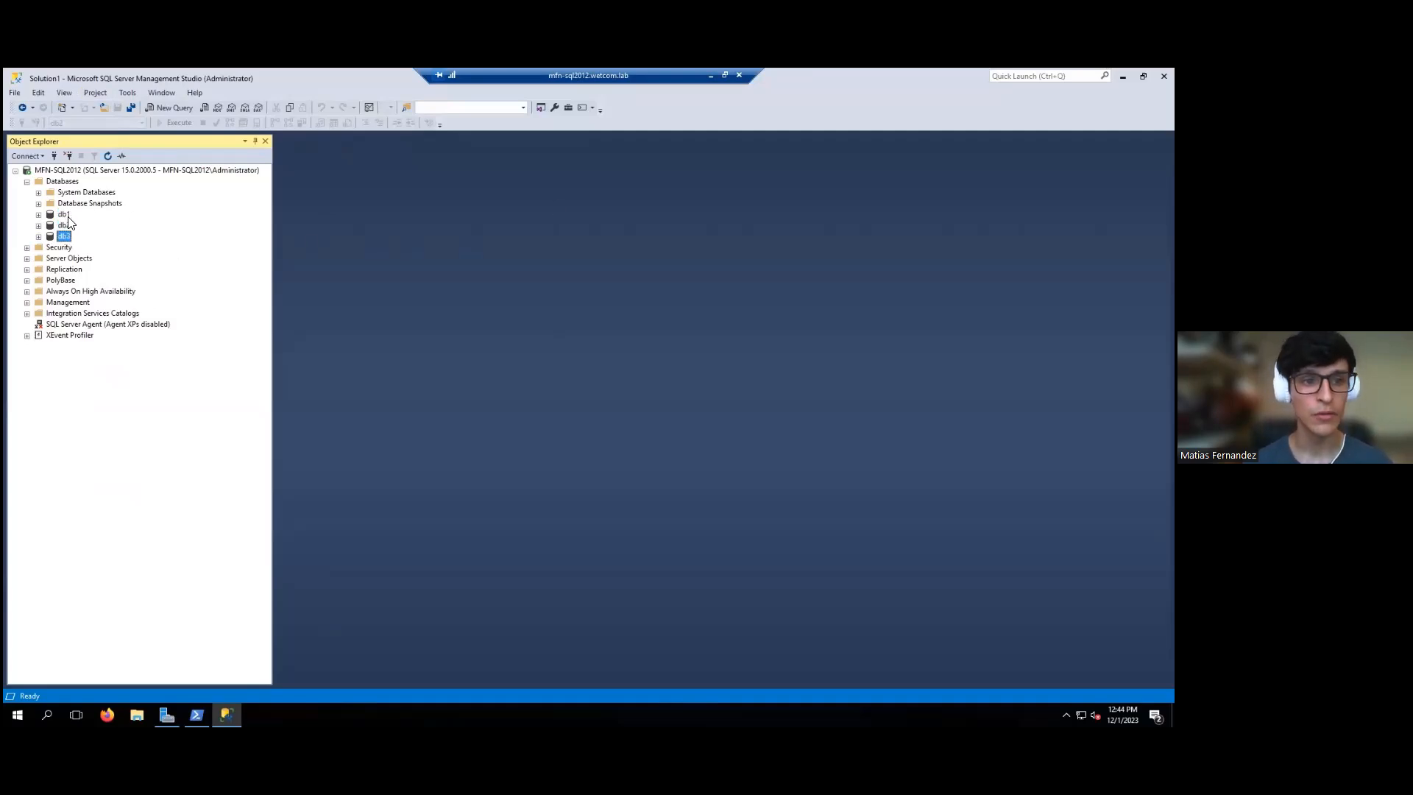
- Launch the mfn-sql2012_replica web console showing its Windows lock screen, then return to its summary
click(711, 79)
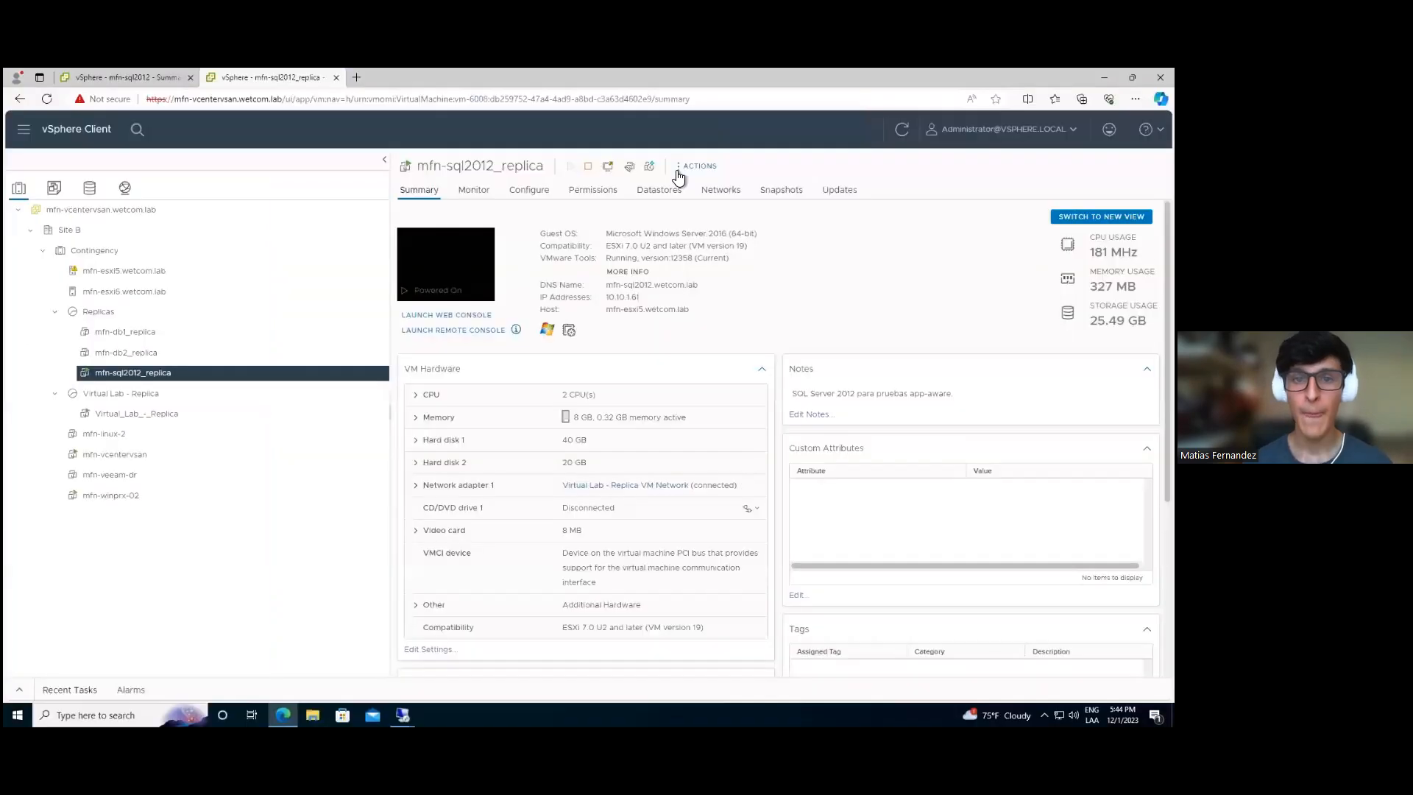
click(446, 317)
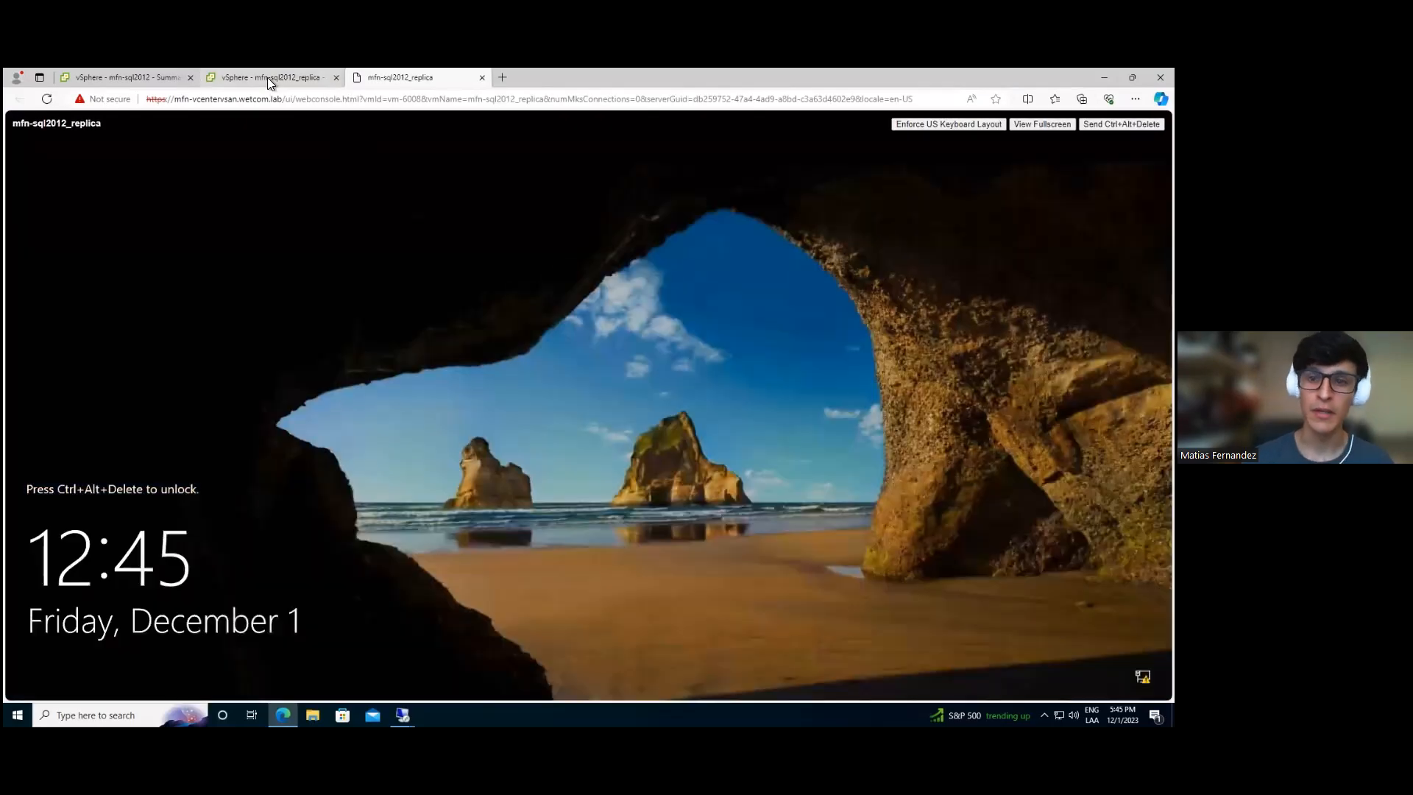
click(268, 77)
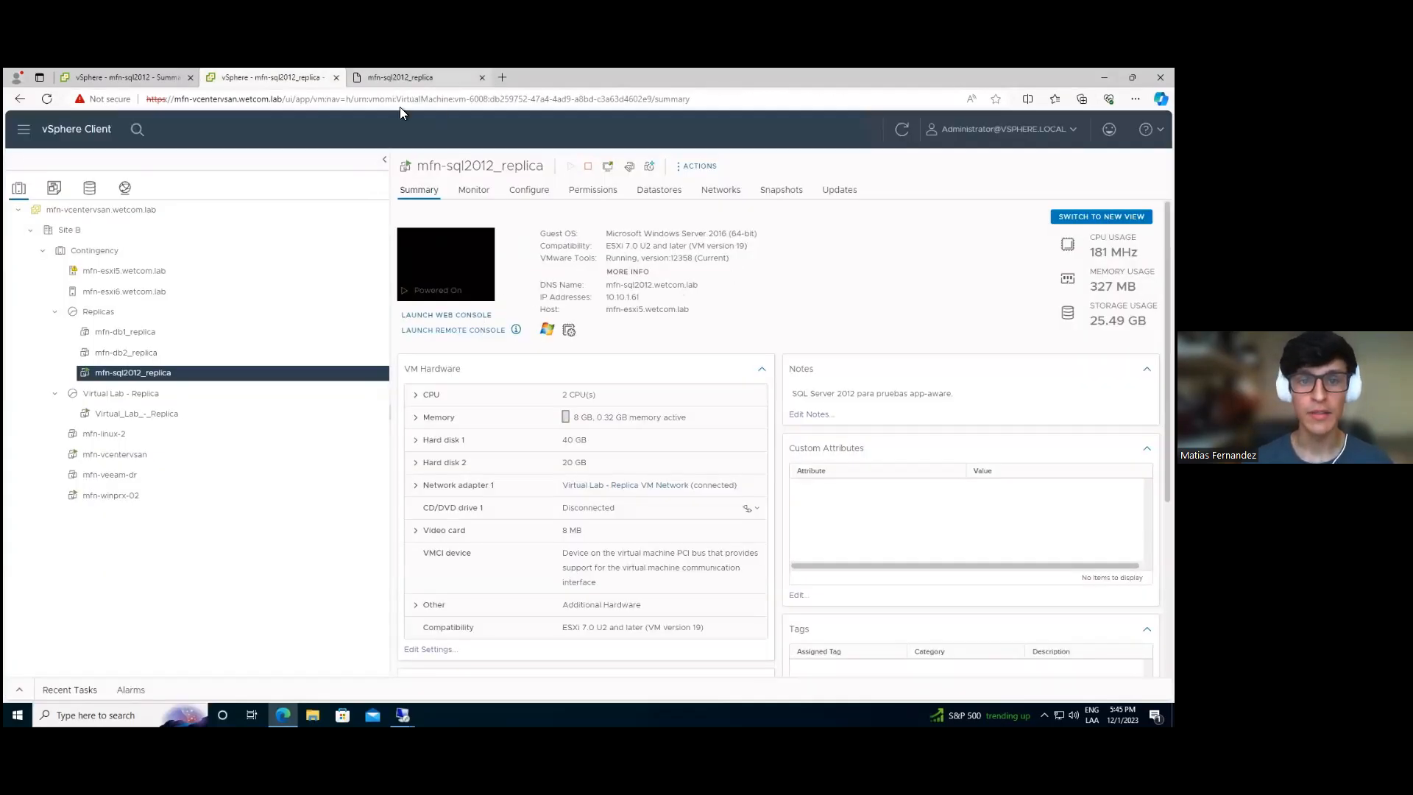
click(439, 81)
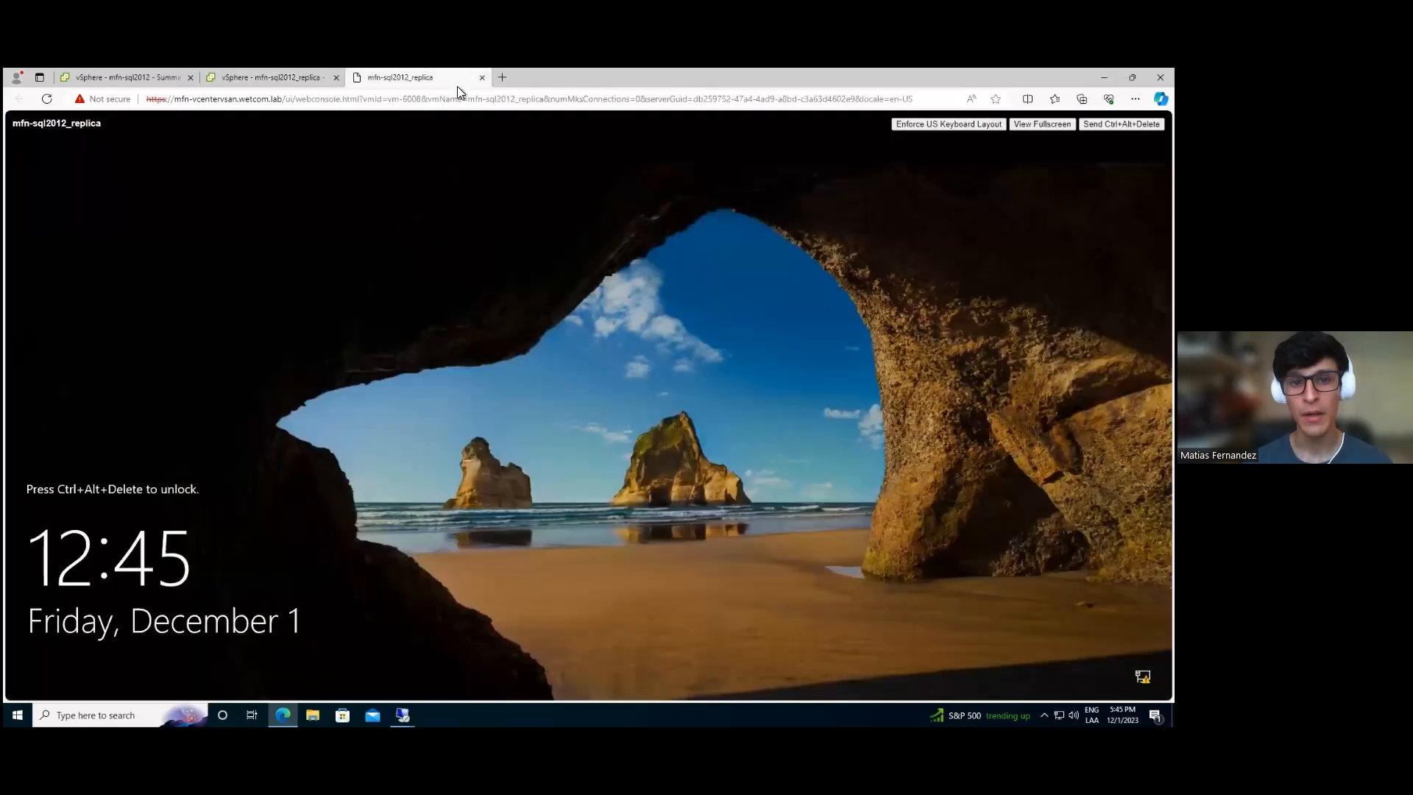
click(286, 77)
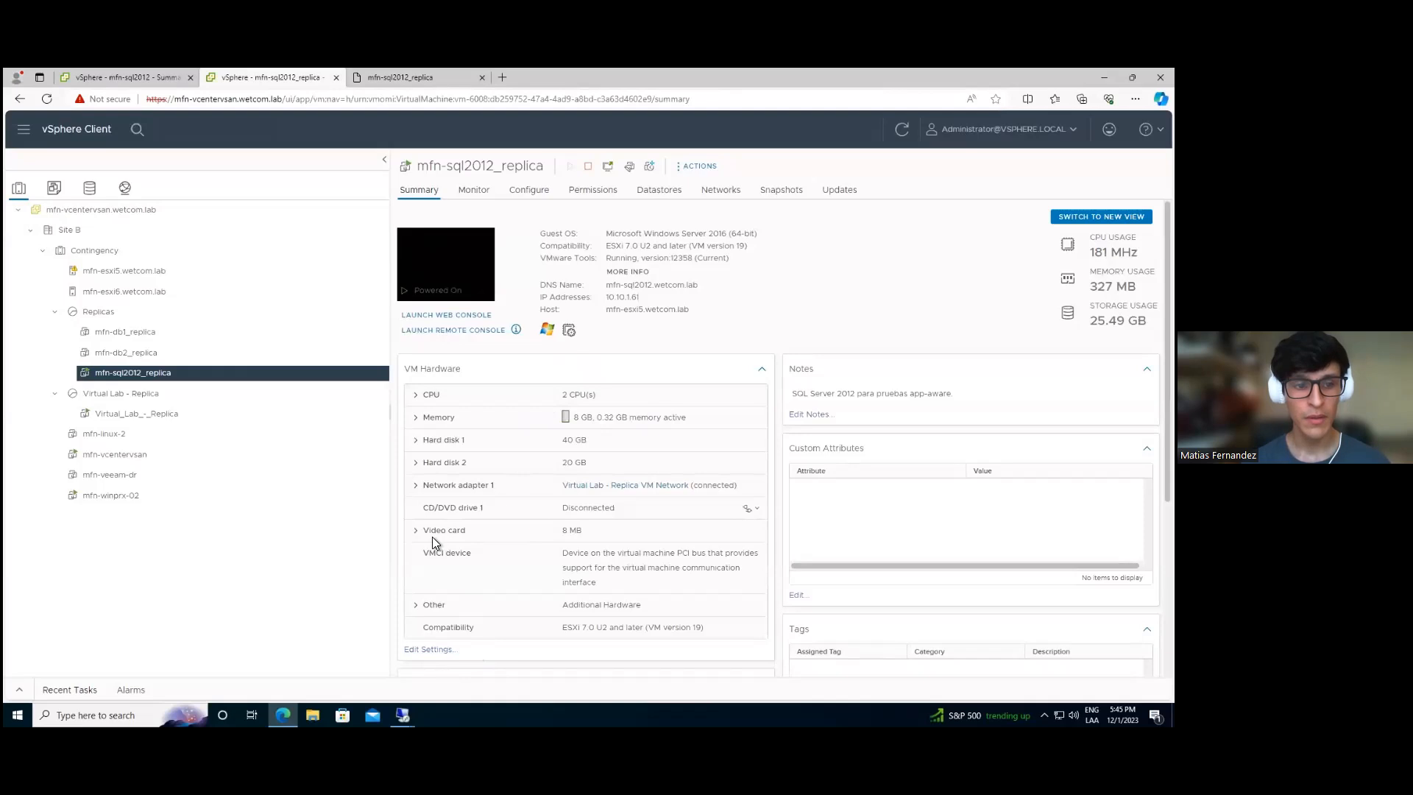
mouse_move(403, 715)
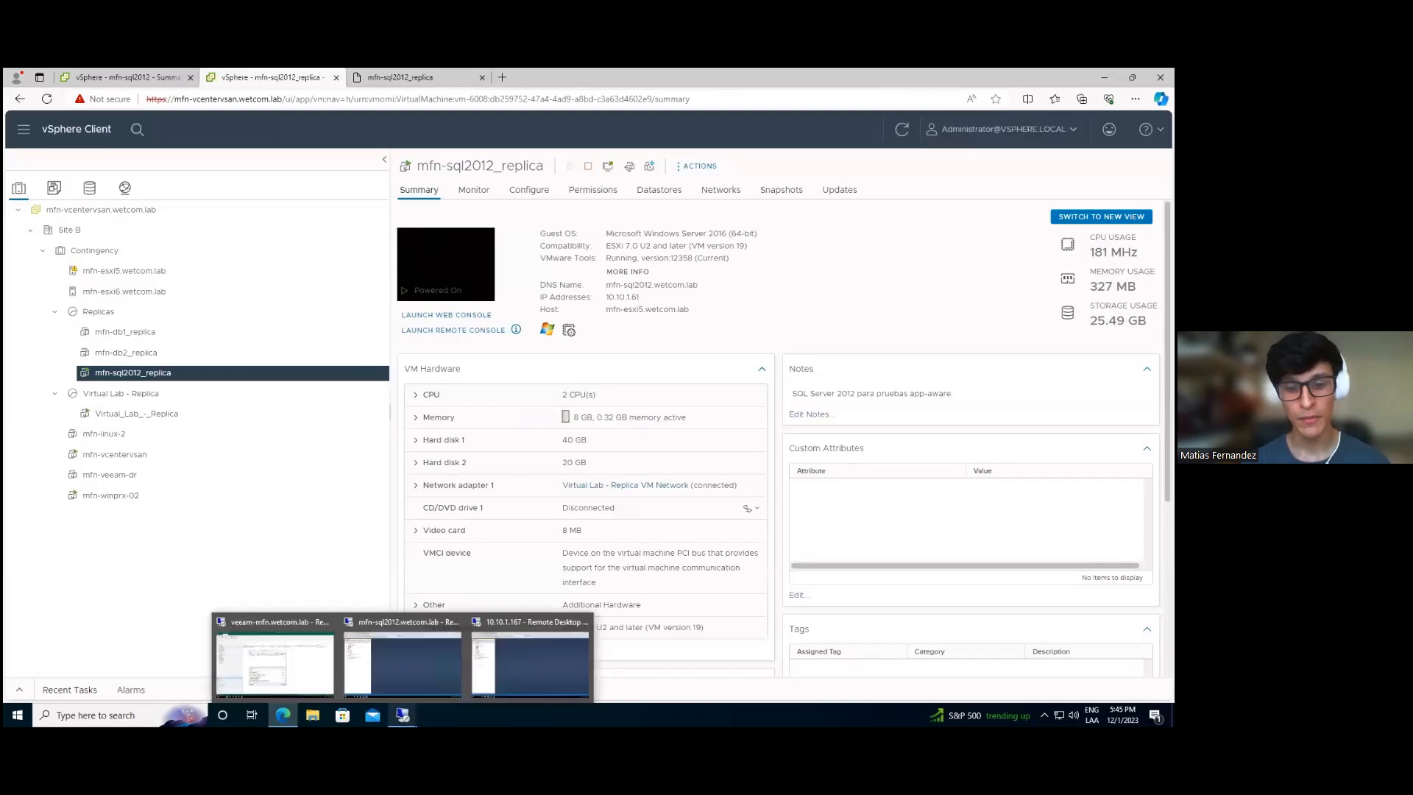
- Review databases db1, db2 and db3 on the 10.10.1.167 replica, then bring PowerShell forward
click(534, 635)
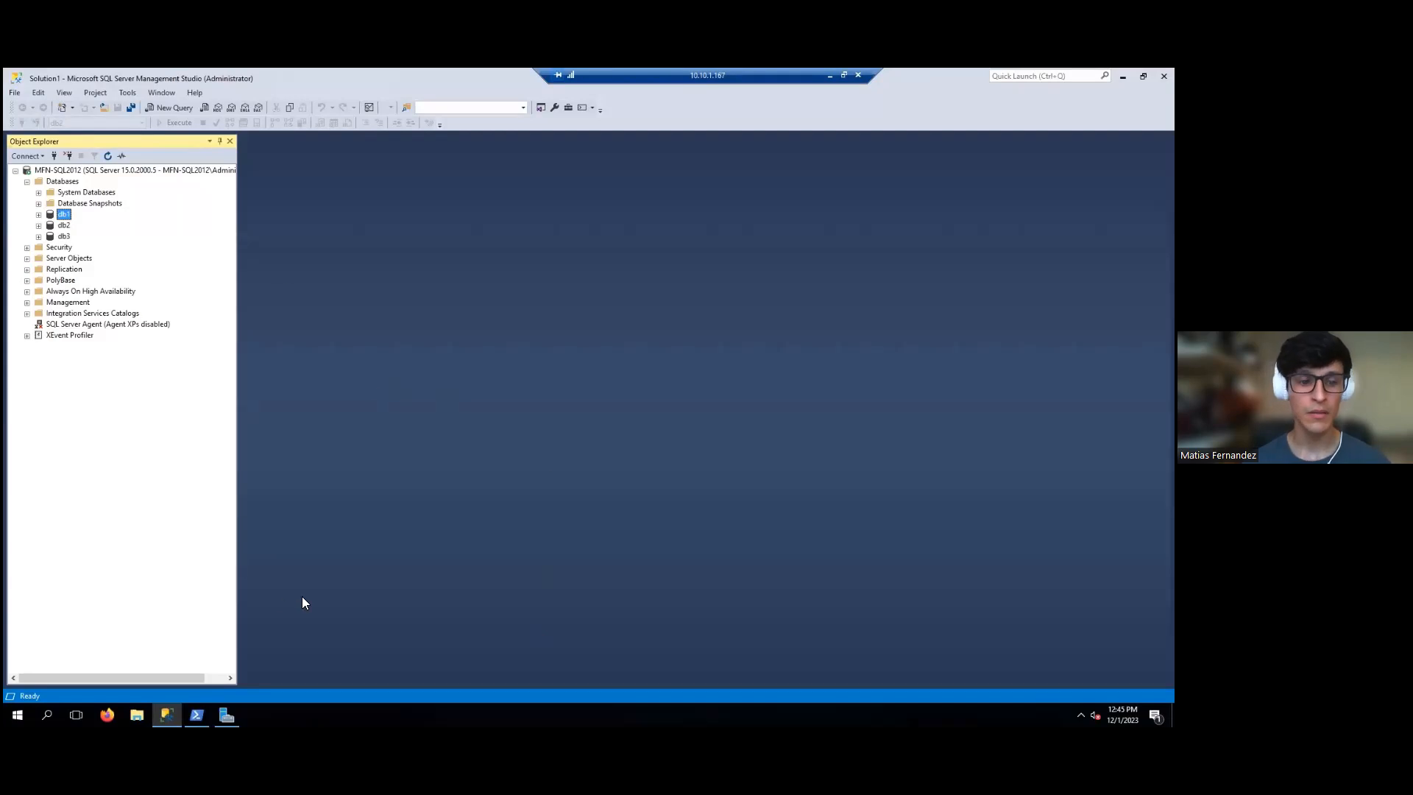
click(64, 236)
click(63, 216)
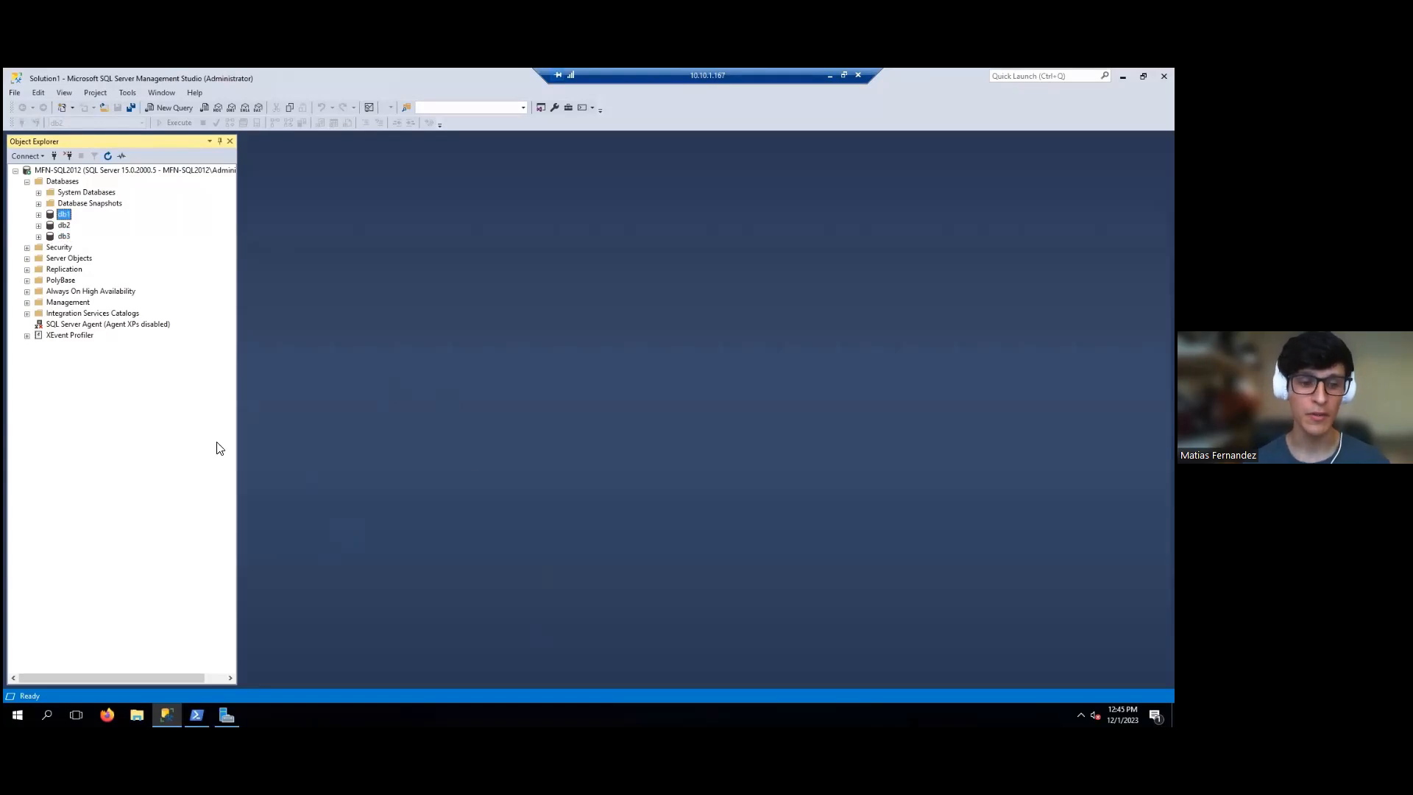
click(62, 227)
click(62, 237)
click(64, 216)
click(196, 715)
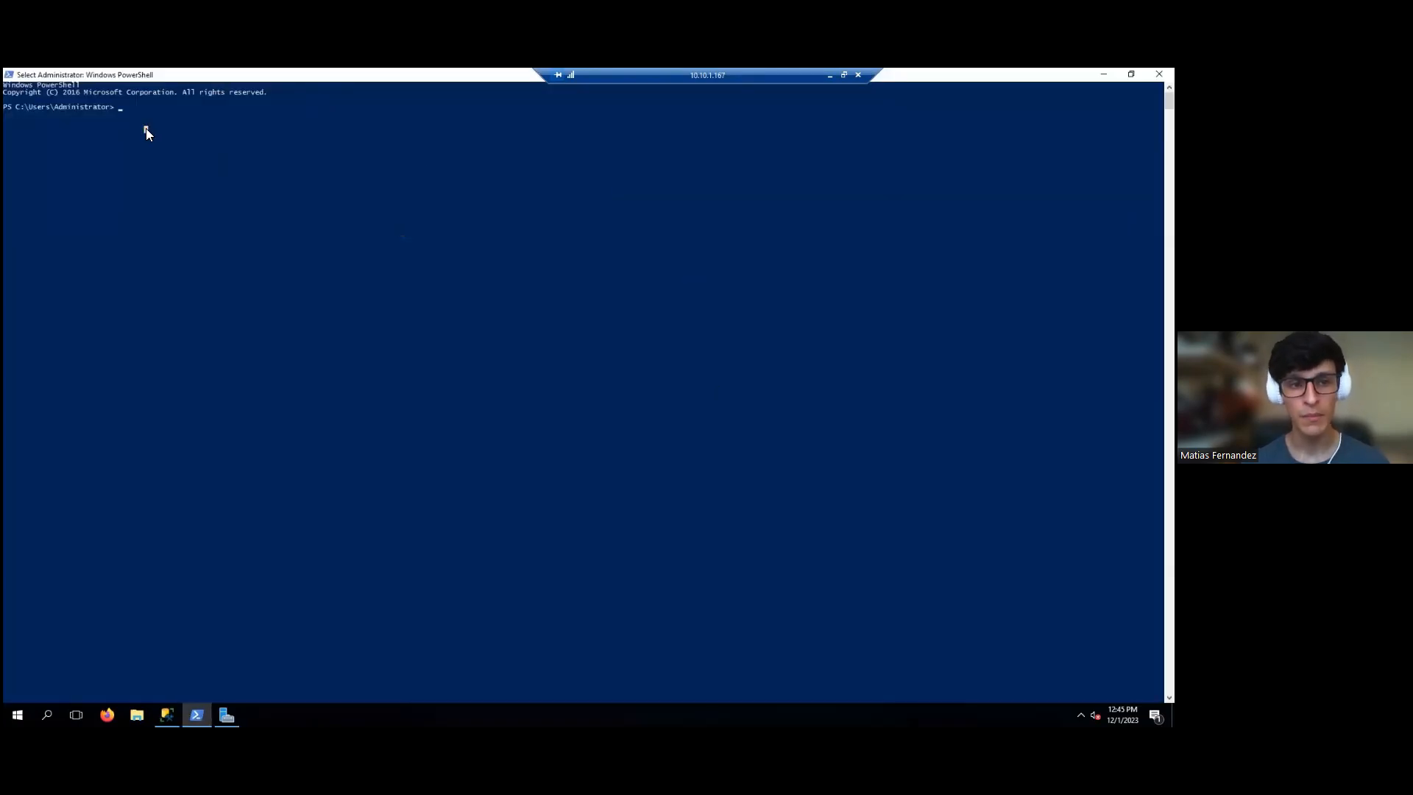
- Ping 10.10.1.1 successfully and run nslookup 10.10.1.61, which times out, then leave the session
text(p)
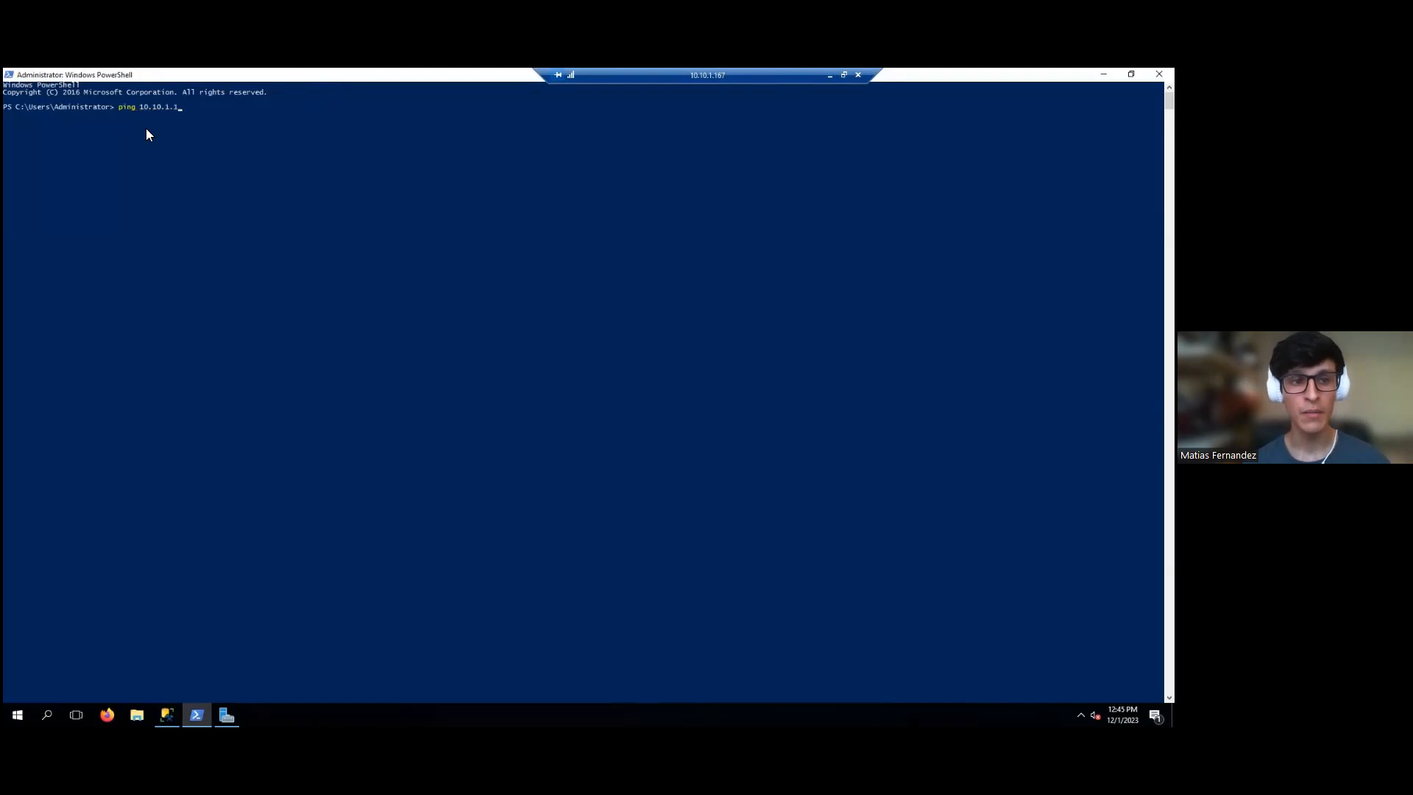
text(ing 10.10.1.1)
key(Return)
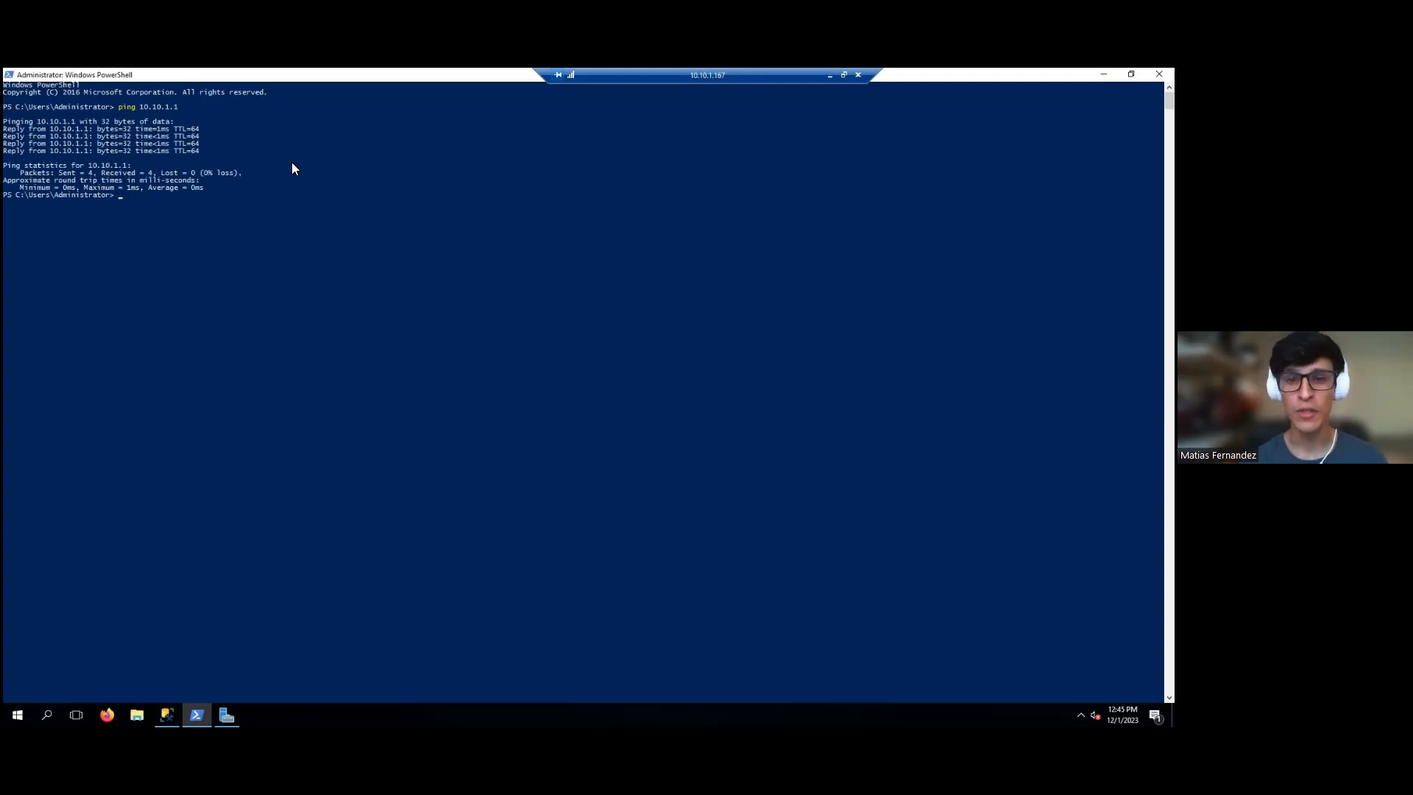
text(nslookup)
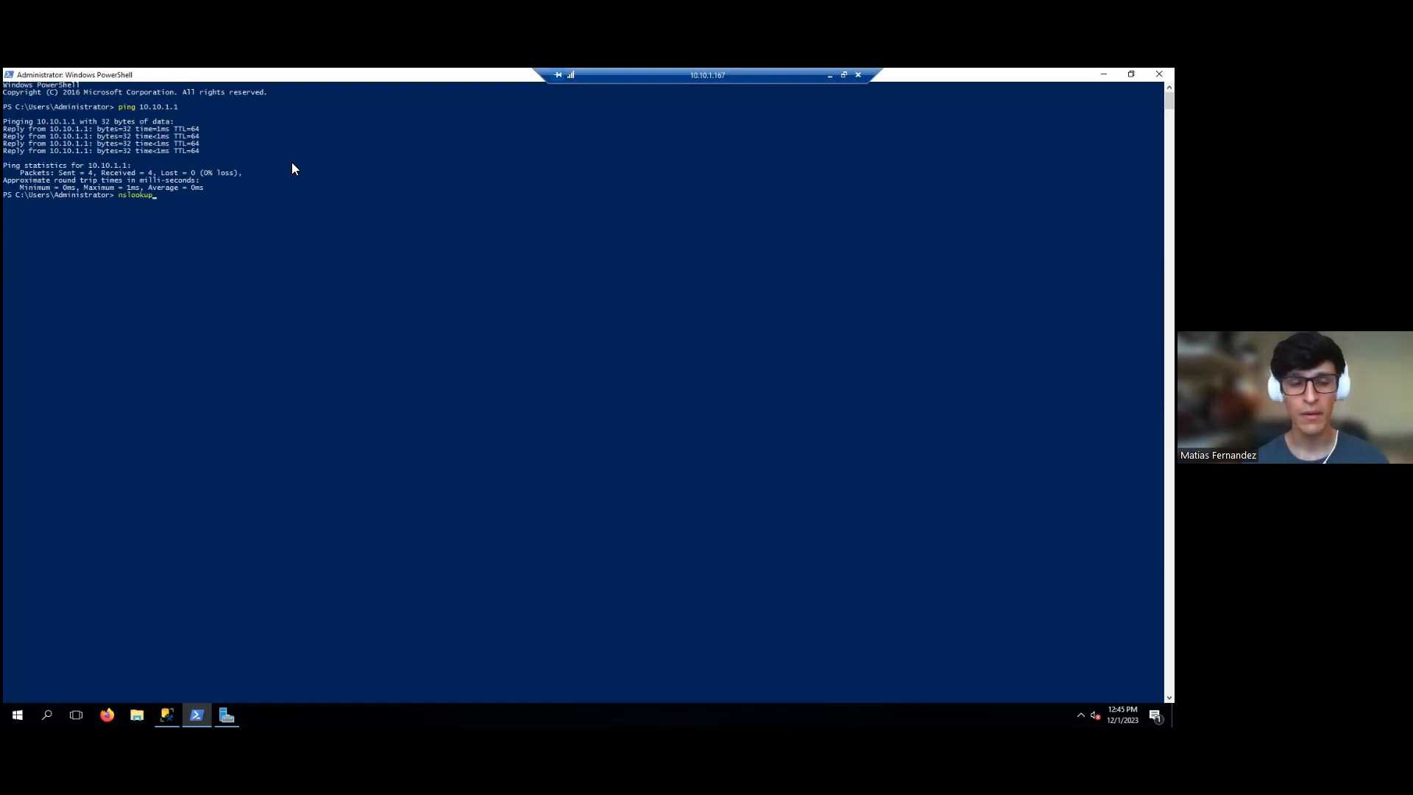
text( 10)
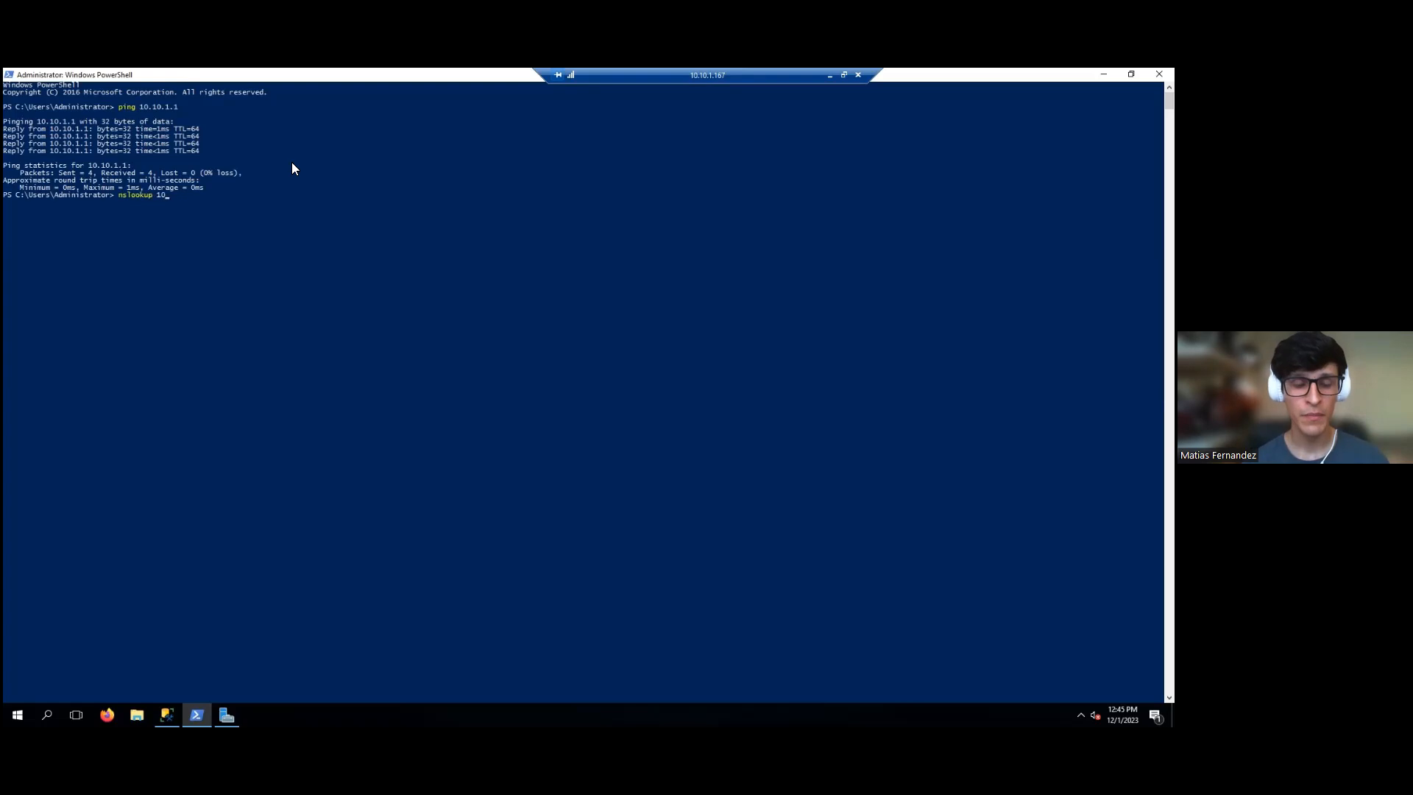
text(.10.1.61)
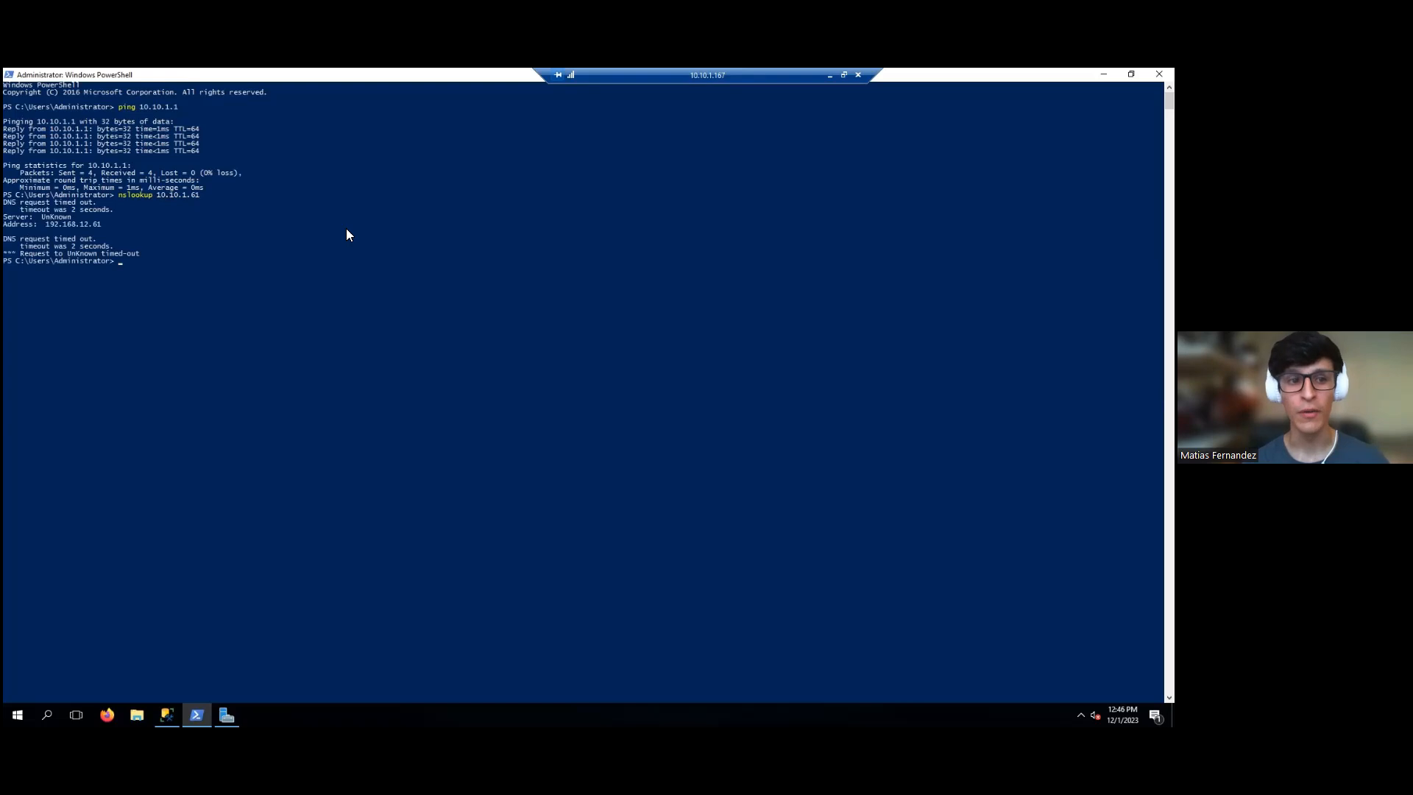
click(829, 79)
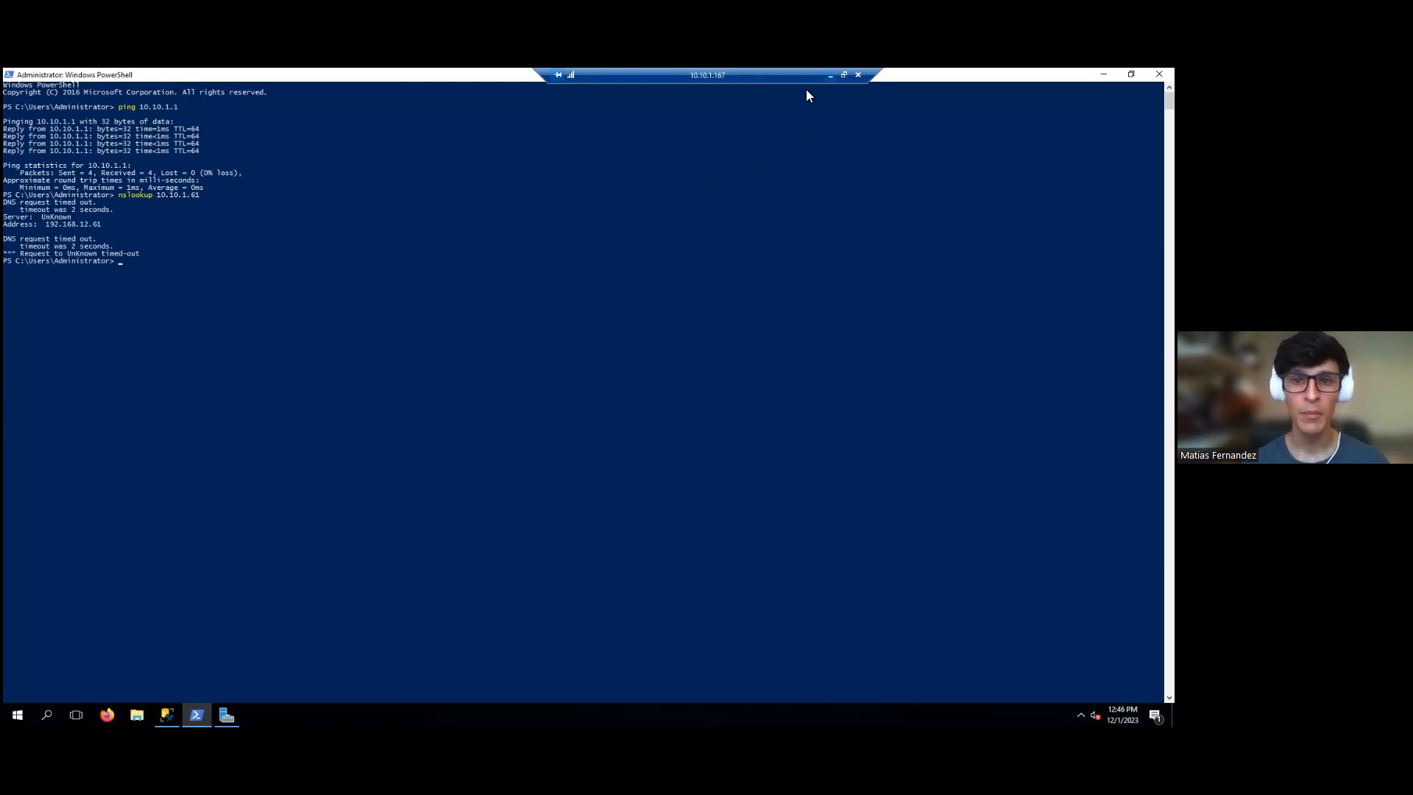
- On production mfn-sql2012, run nslookup 10.10.1.61, resolving to mfn-sql2012.wetcom.lab via ad-01
mouse_move(402, 712)
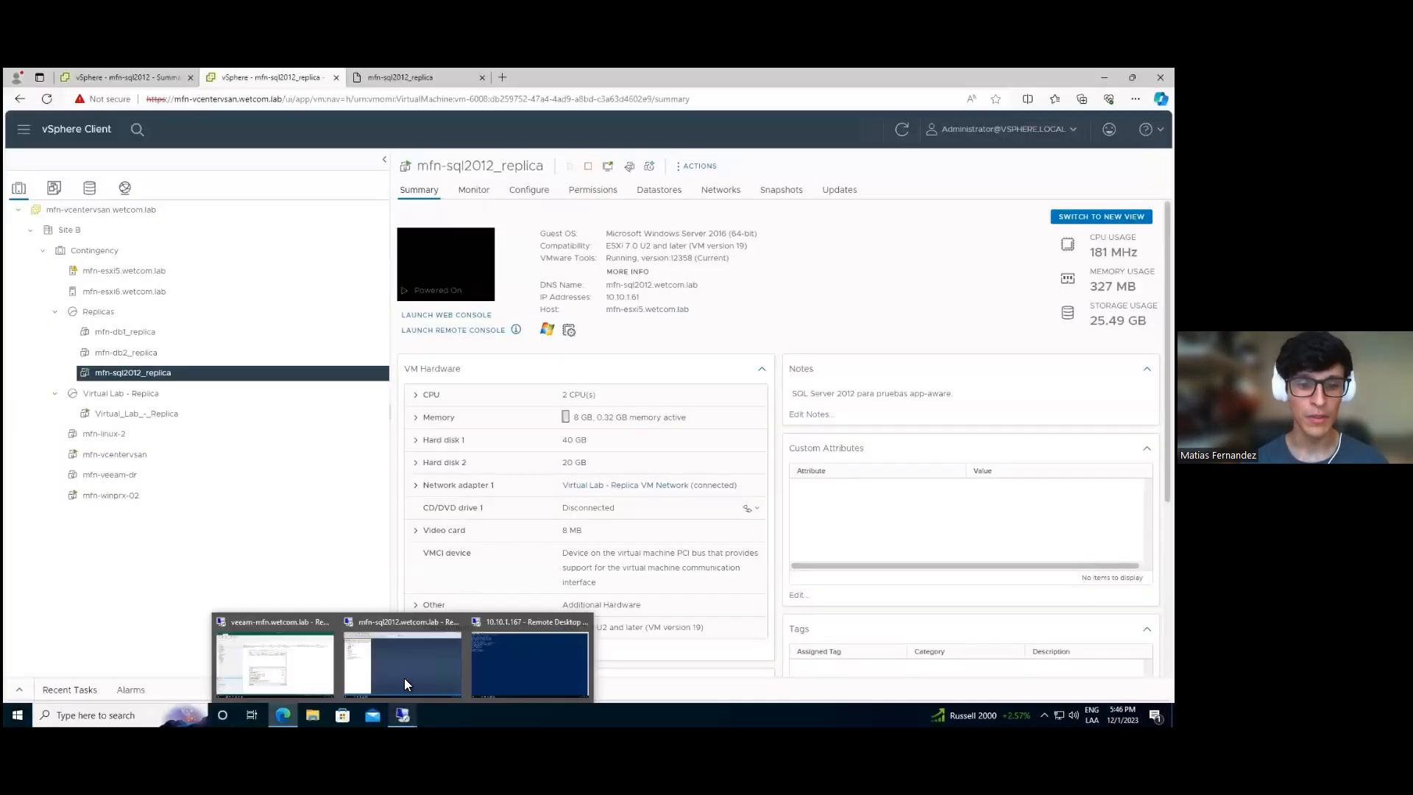
click(404, 675)
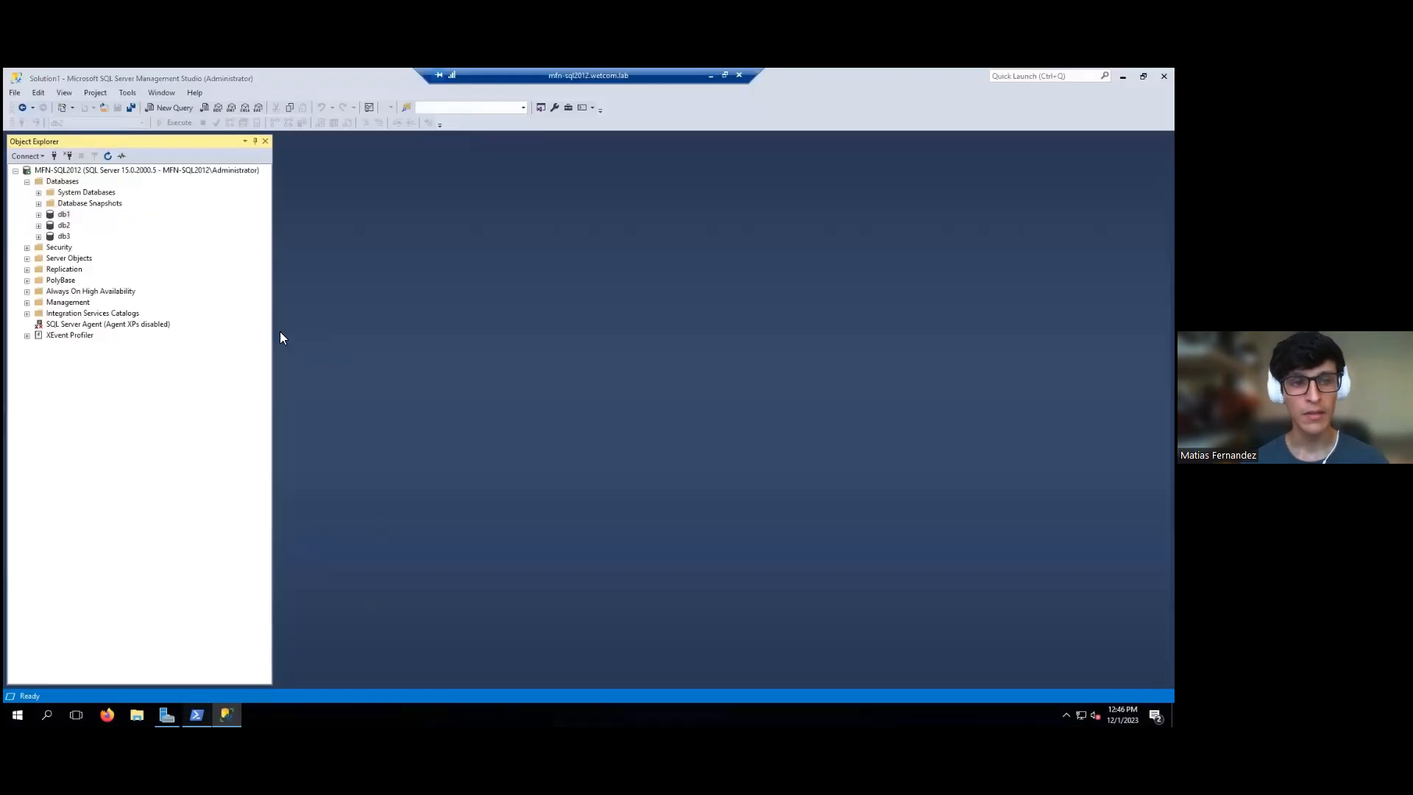
key(alt+Tab)
text(nslookup 10.10.1.61)
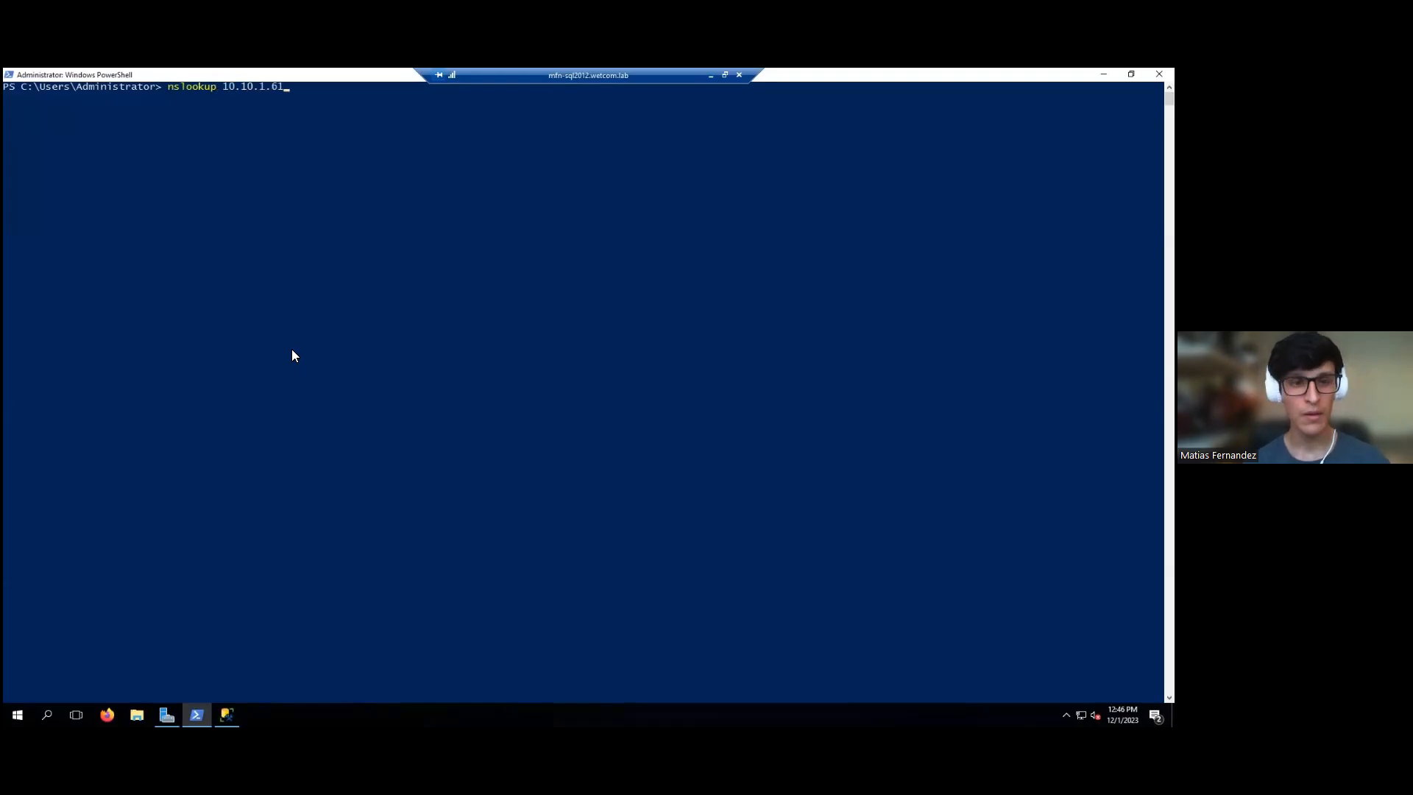
key(Return)
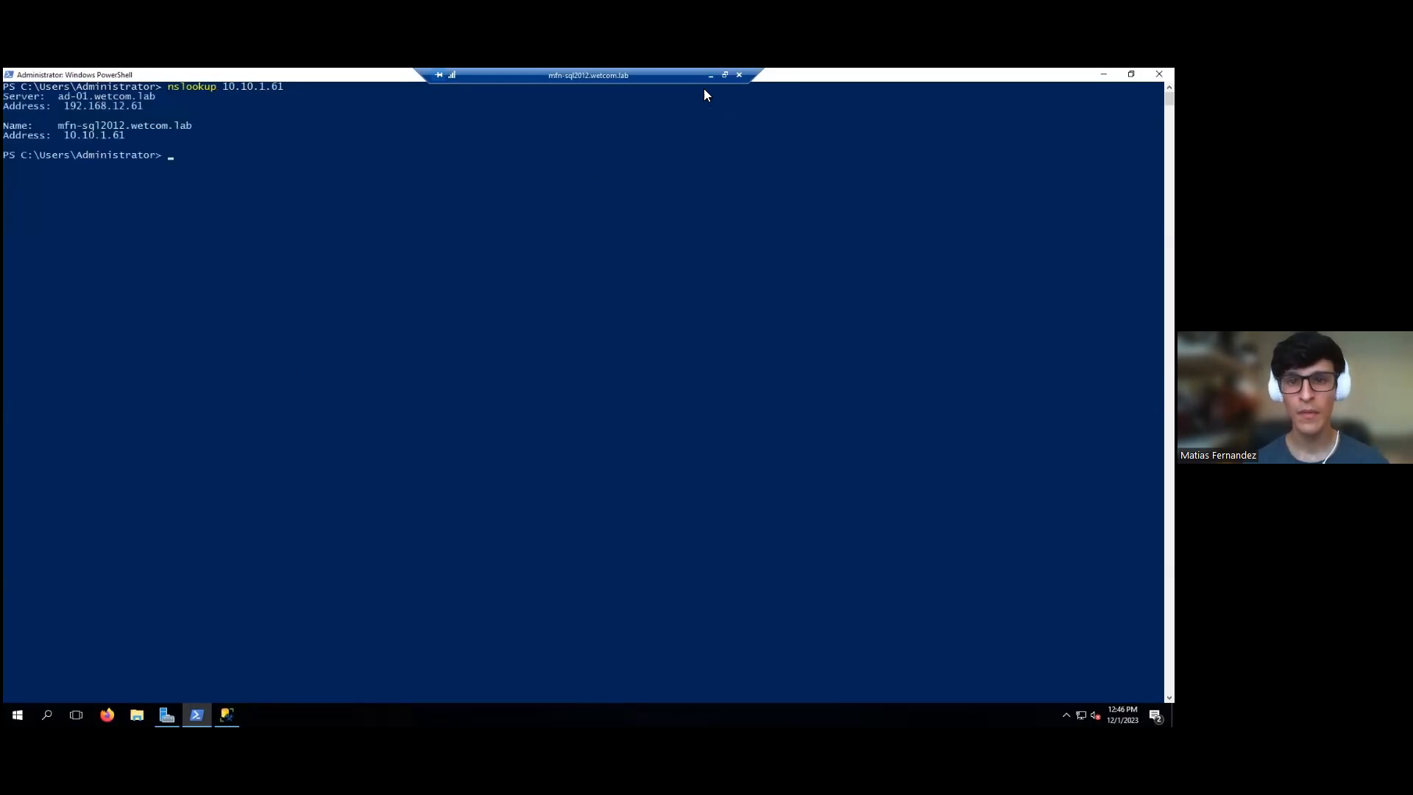
click(711, 75)
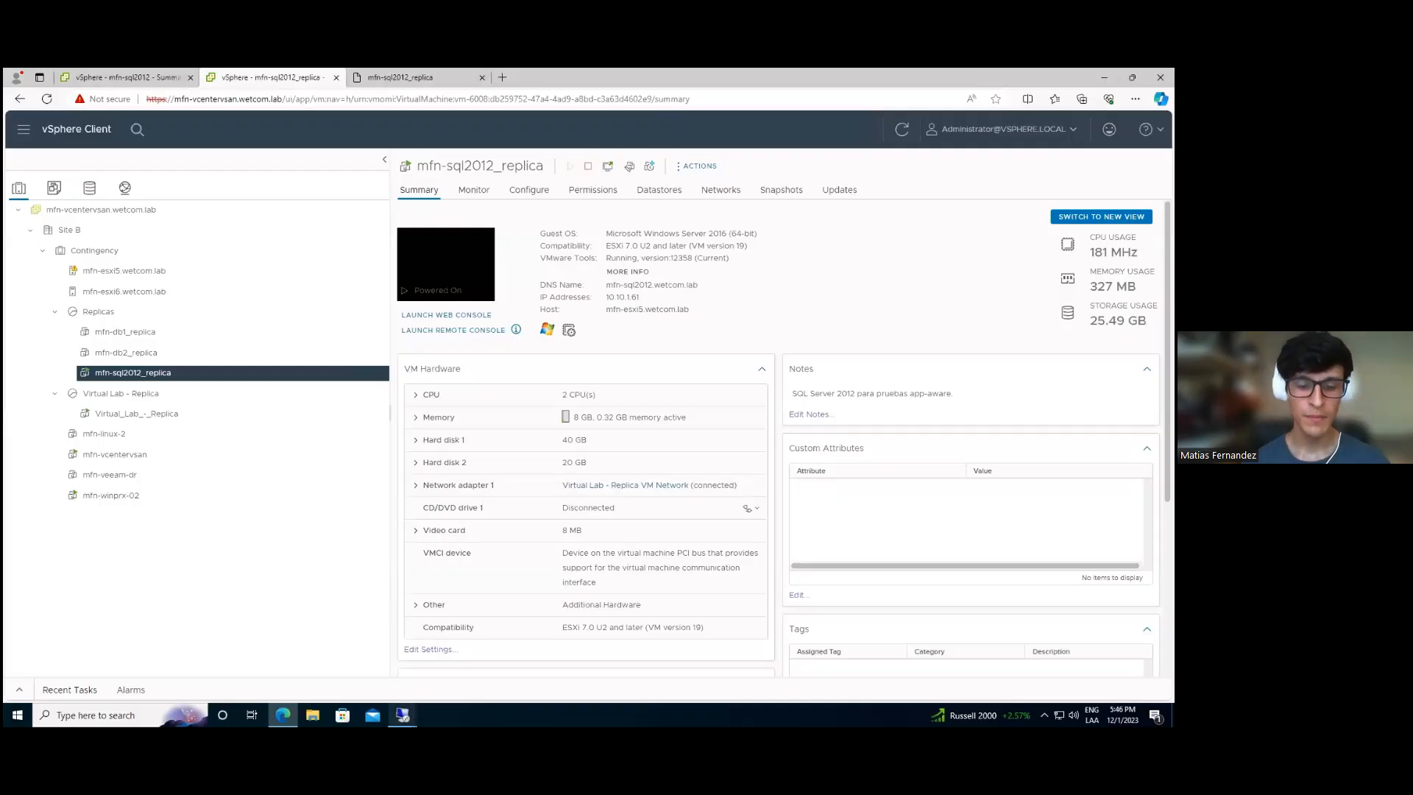
- On the 10.10.1.167 replica, delete database db1 with Close existing connections enabled
mouse_move(403, 714)
click(505, 648)
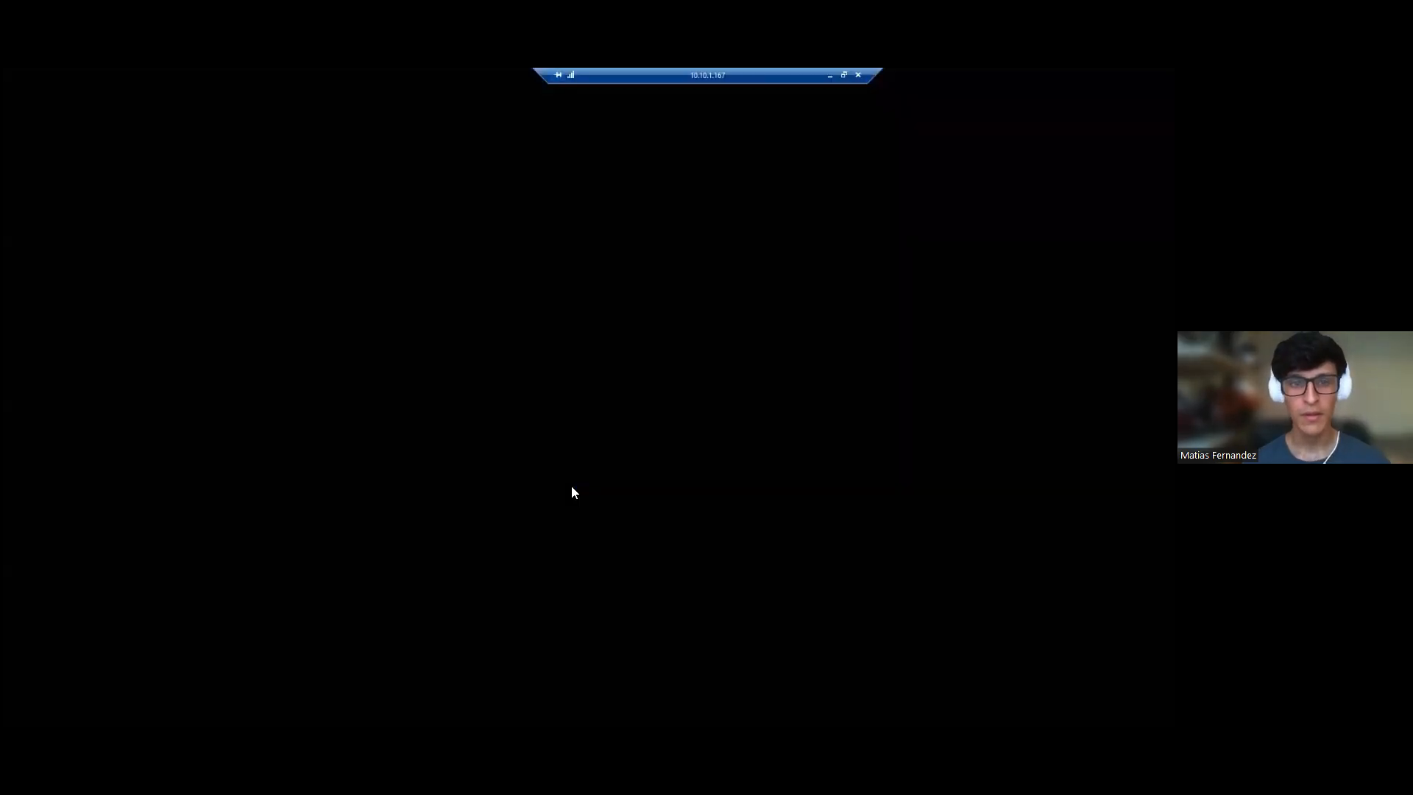
click(1104, 74)
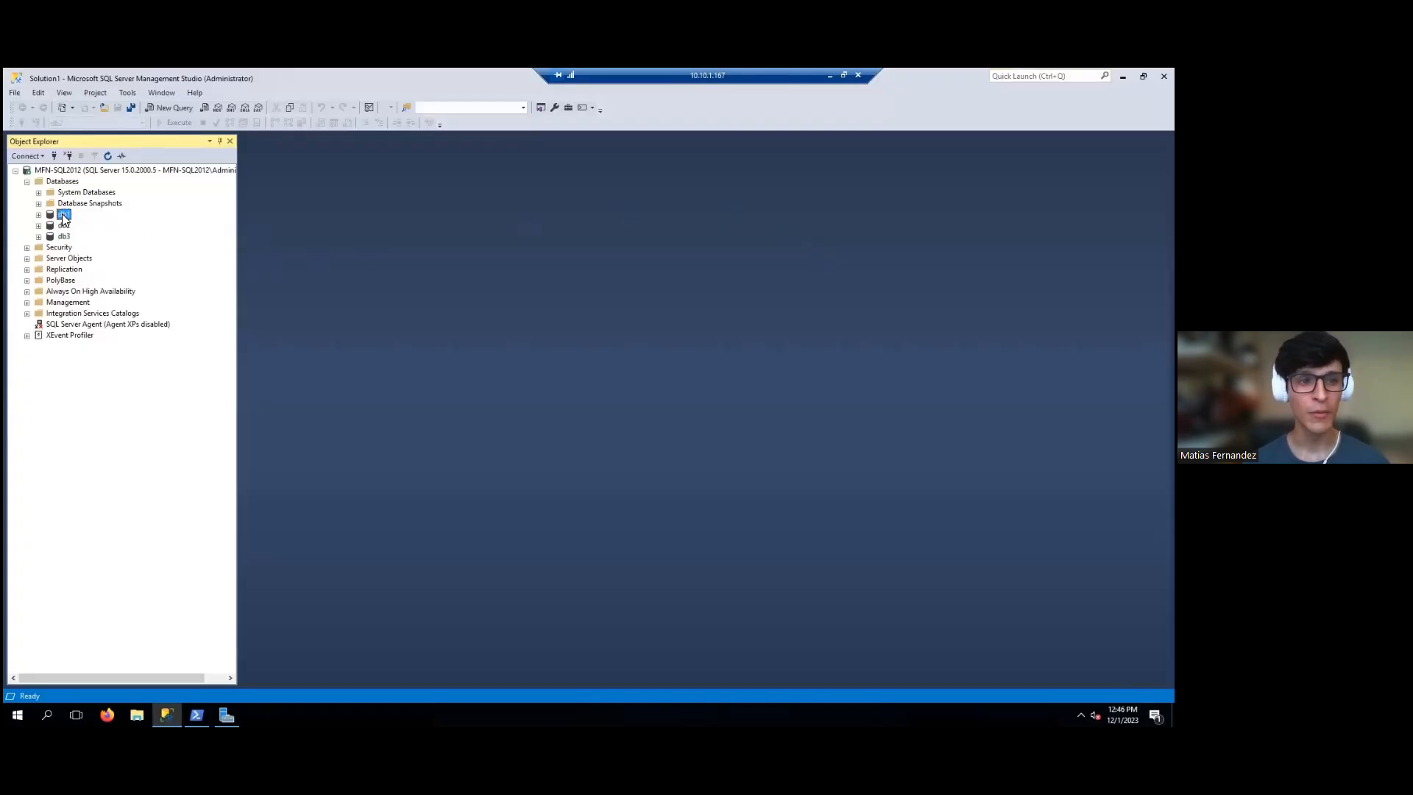
right_click(63, 215)
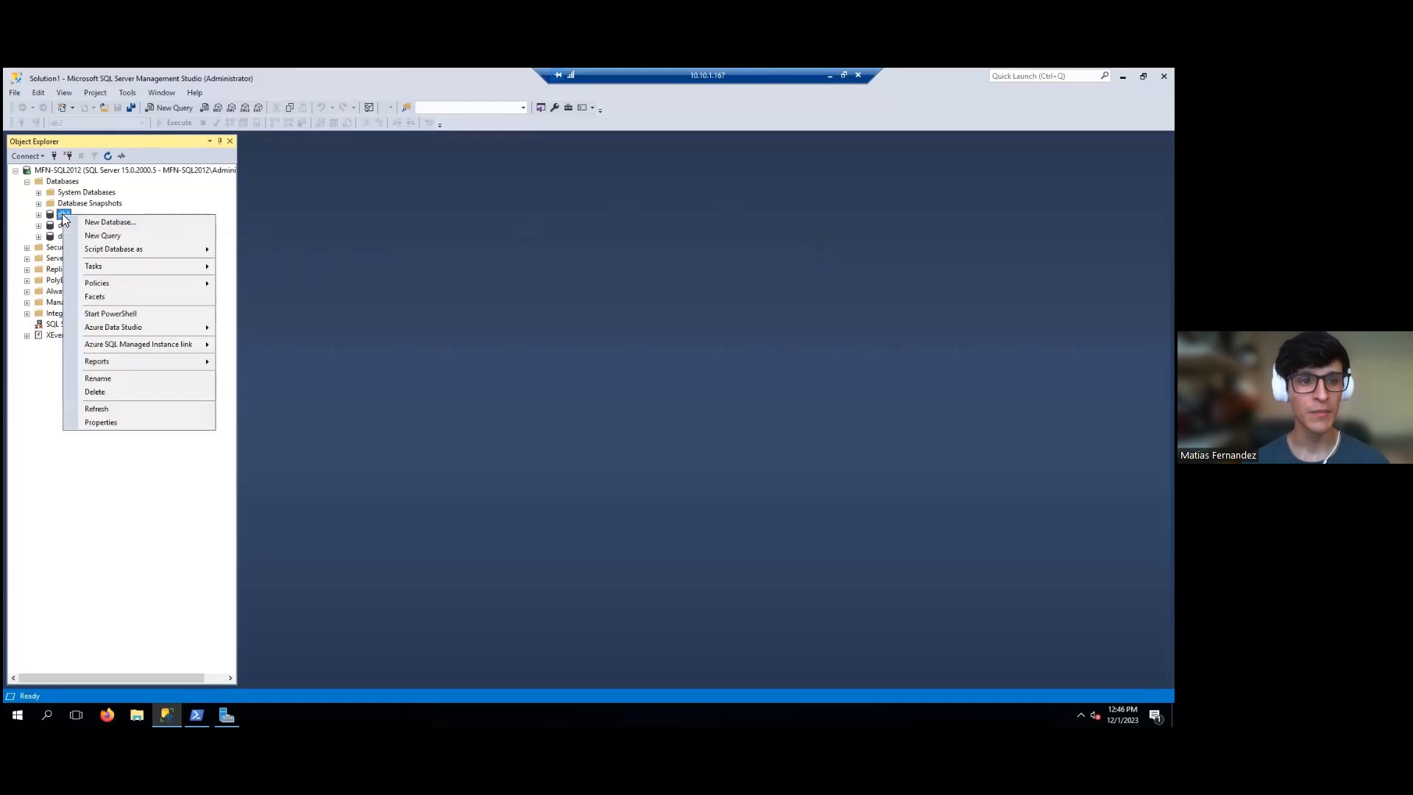
click(116, 391)
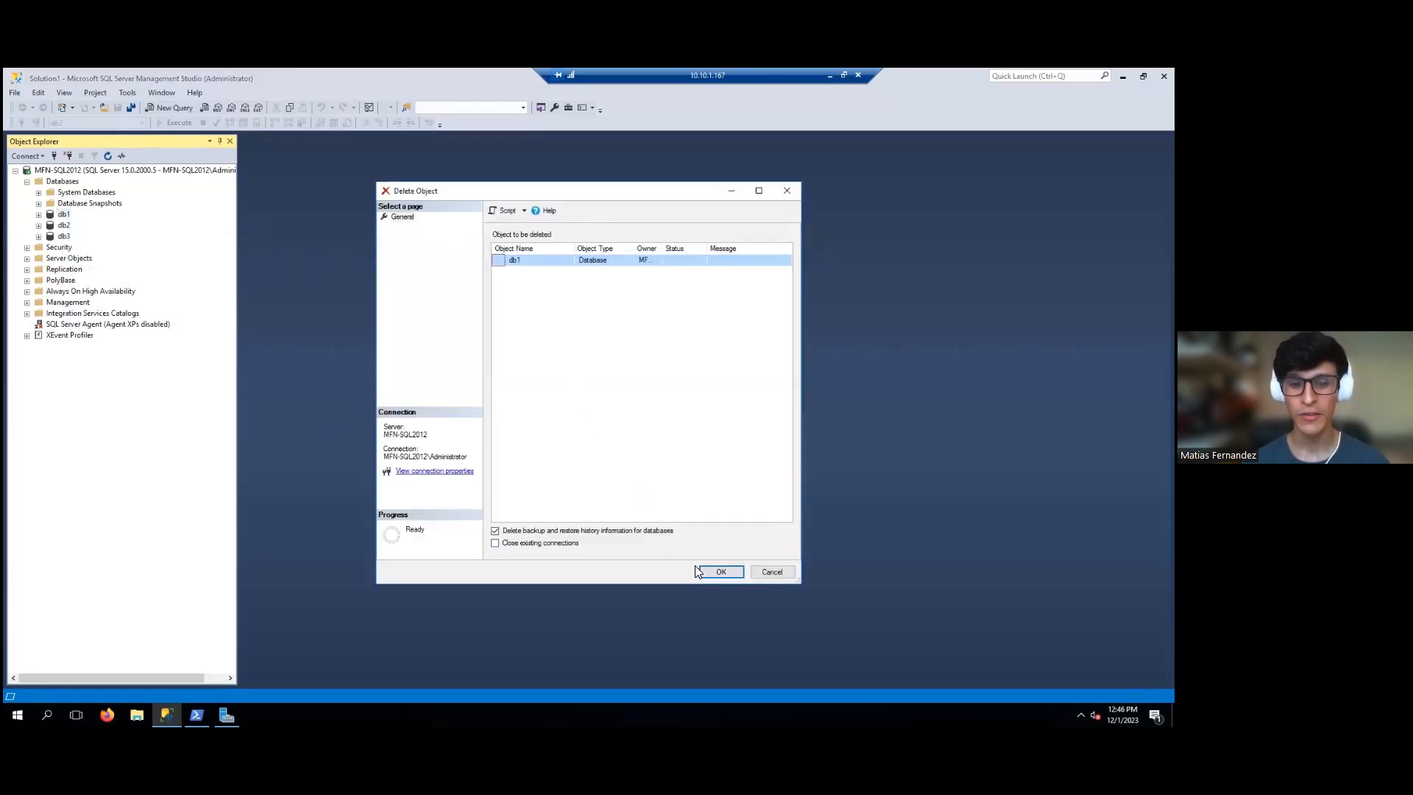
click(561, 544)
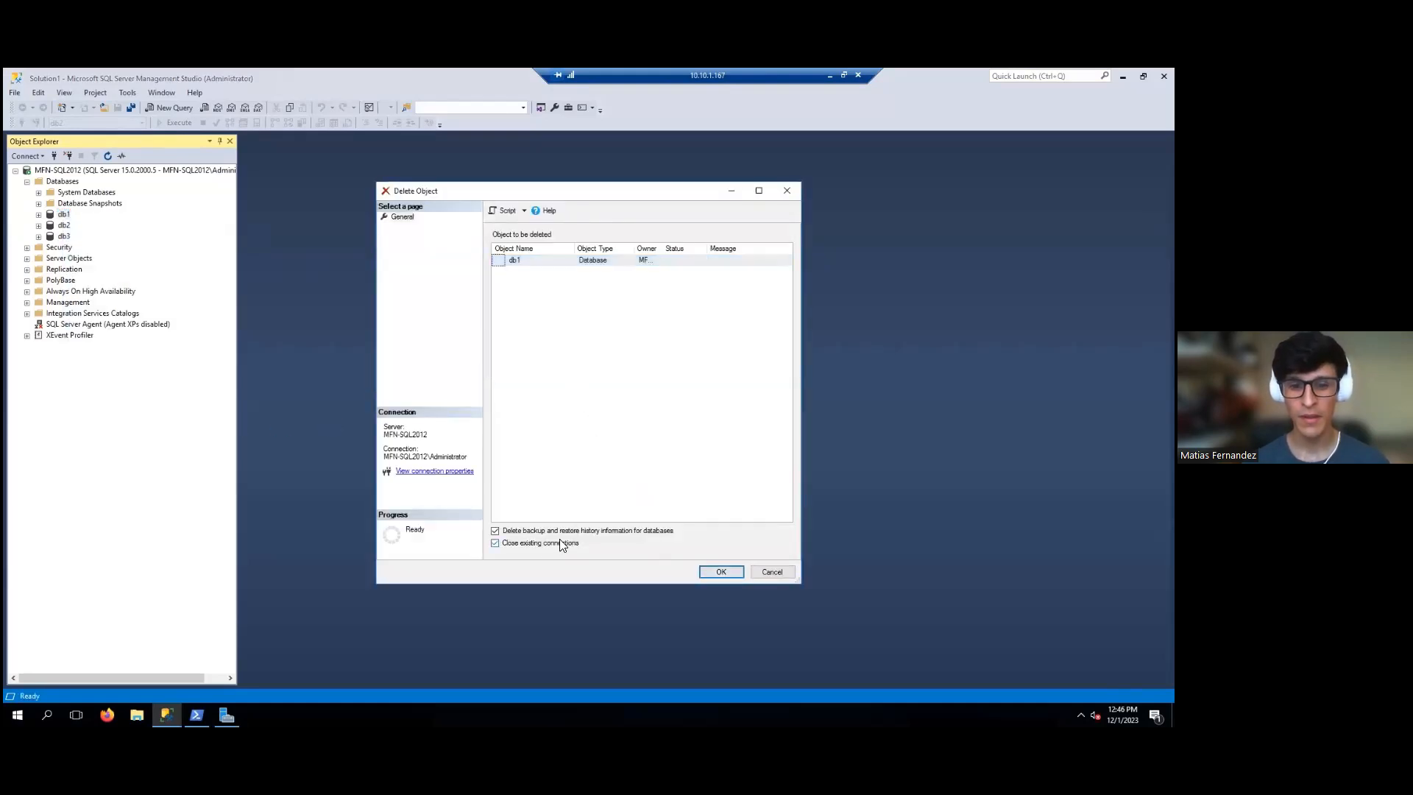
click(709, 573)
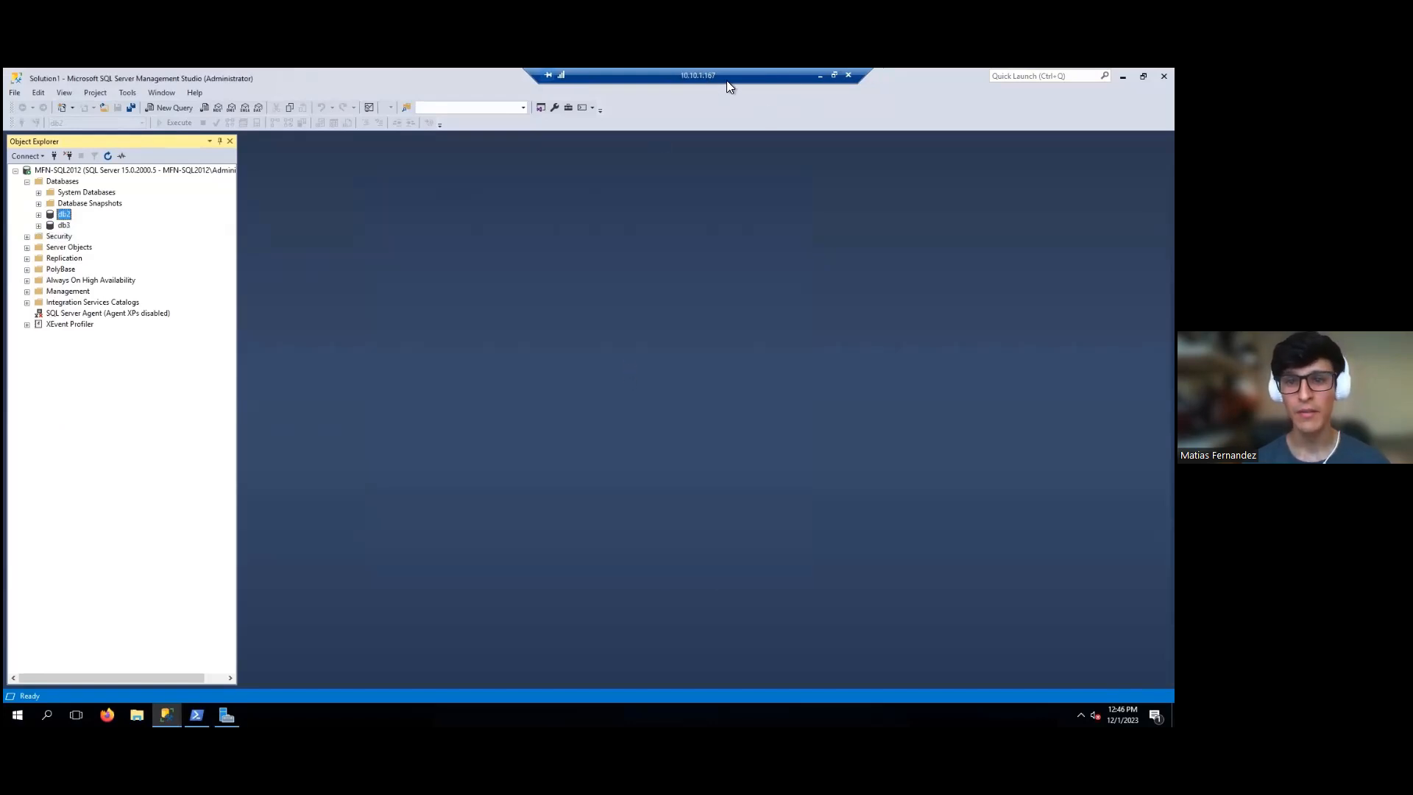
- On production mfn-sql2012, expand db1 > Tables to show dbo.PERSONAL_INFO_MOCK still exists
click(830, 75)
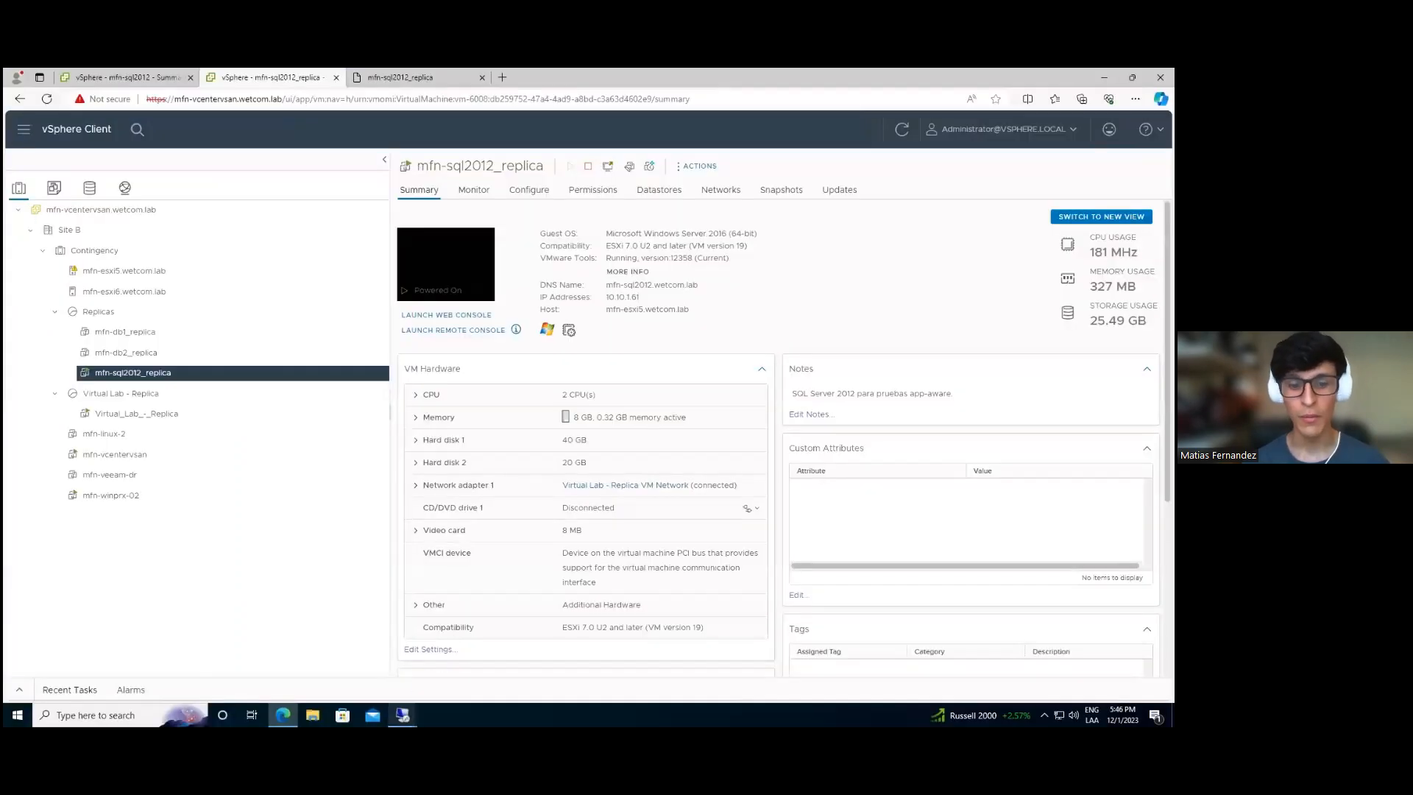
mouse_move(409, 712)
click(409, 685)
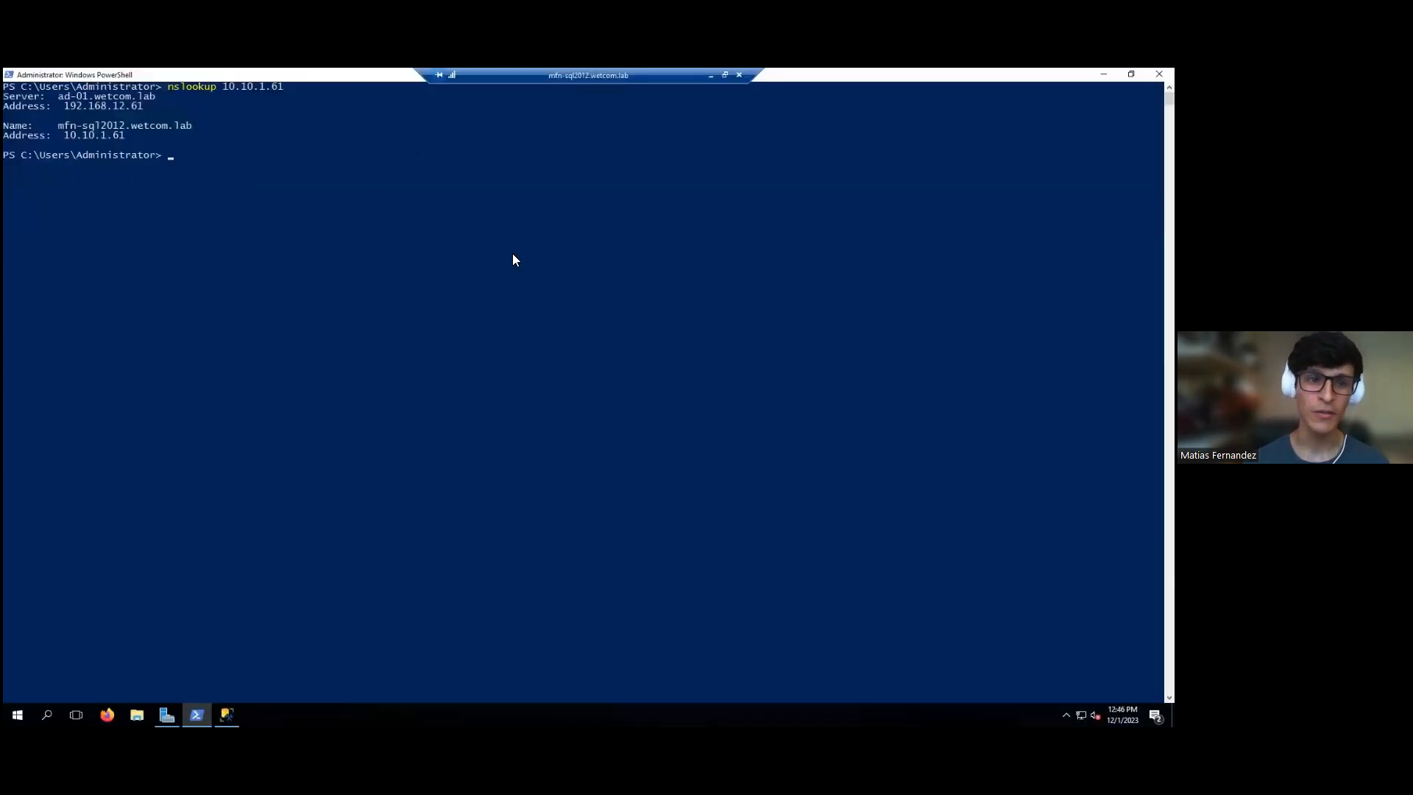
click(1103, 74)
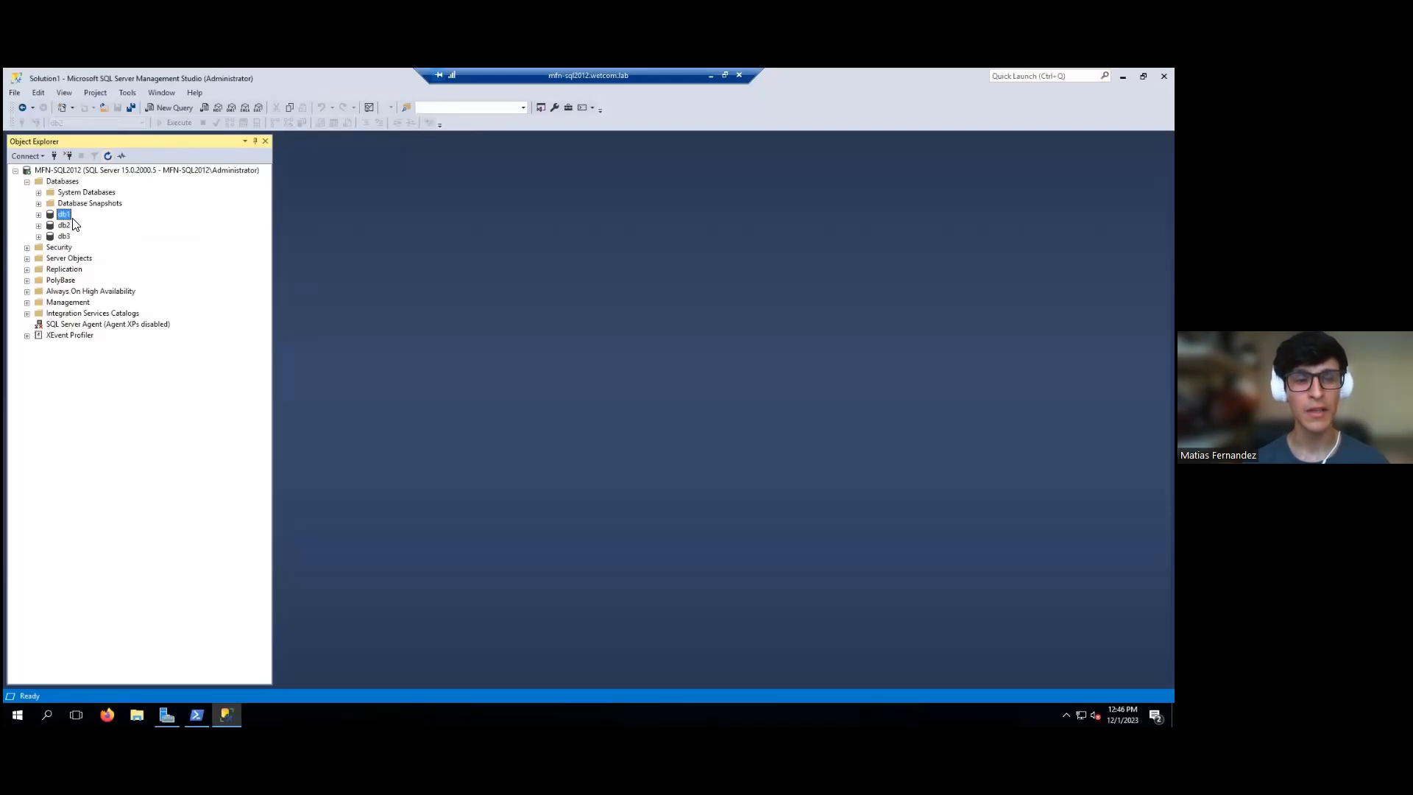
click(38, 214)
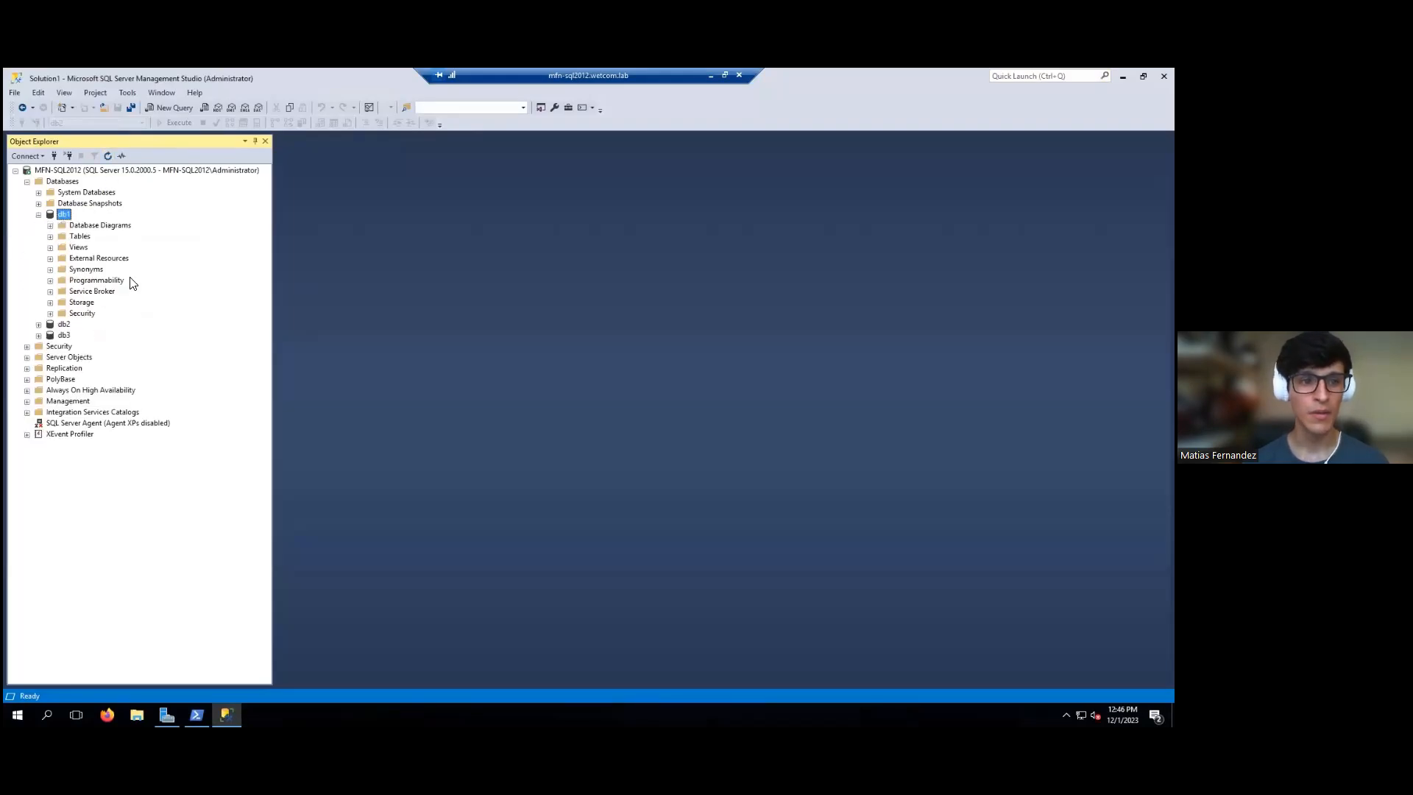
click(51, 237)
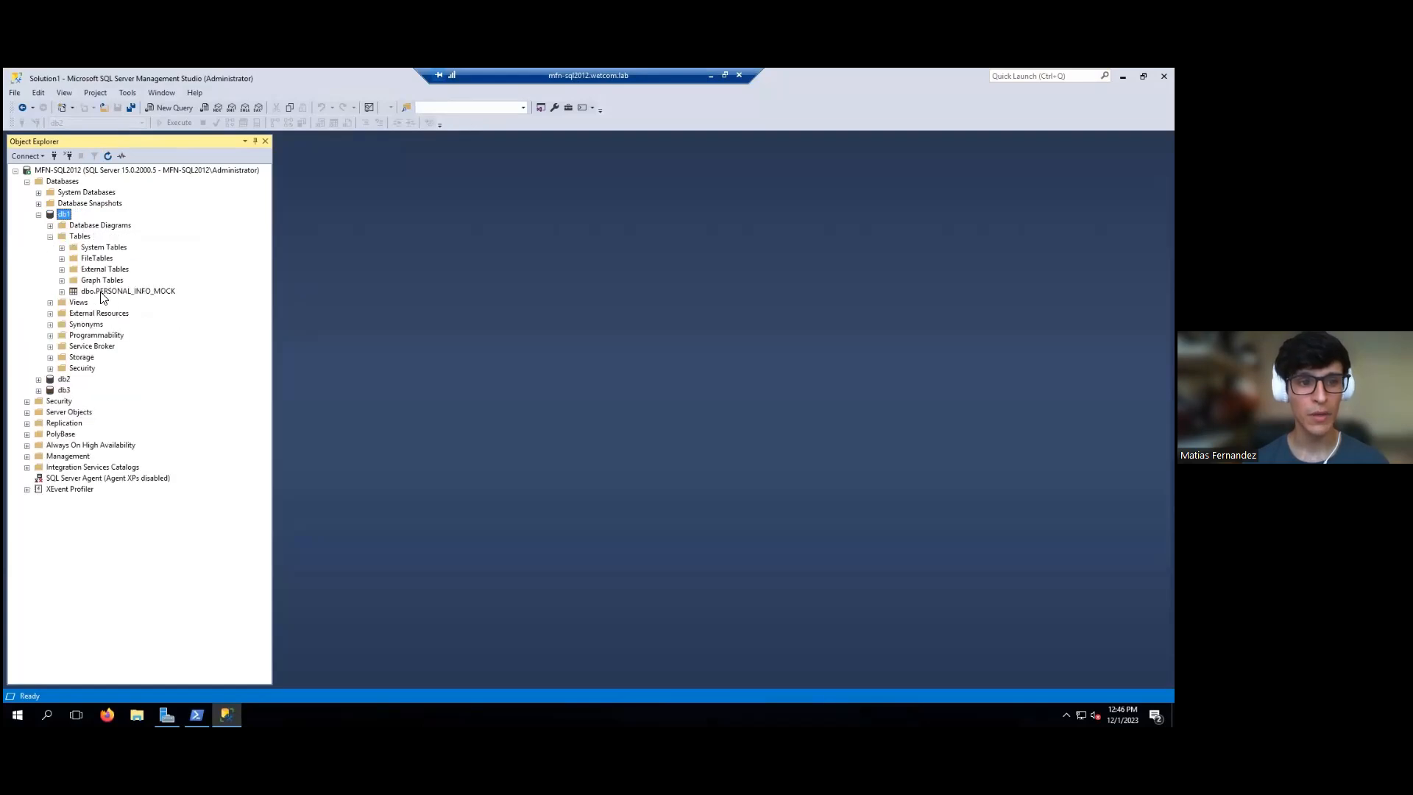
click(126, 292)
click(710, 75)
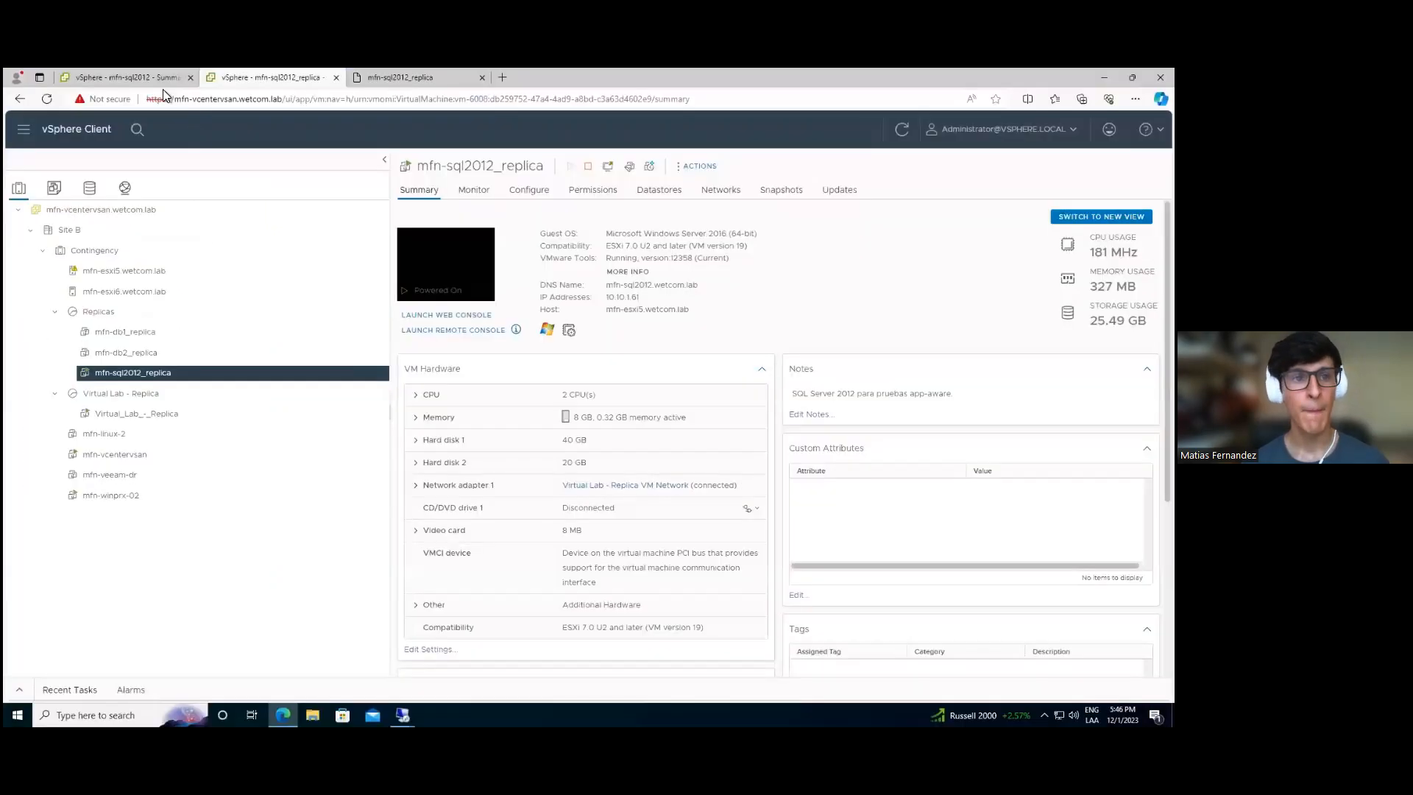
click(276, 80)
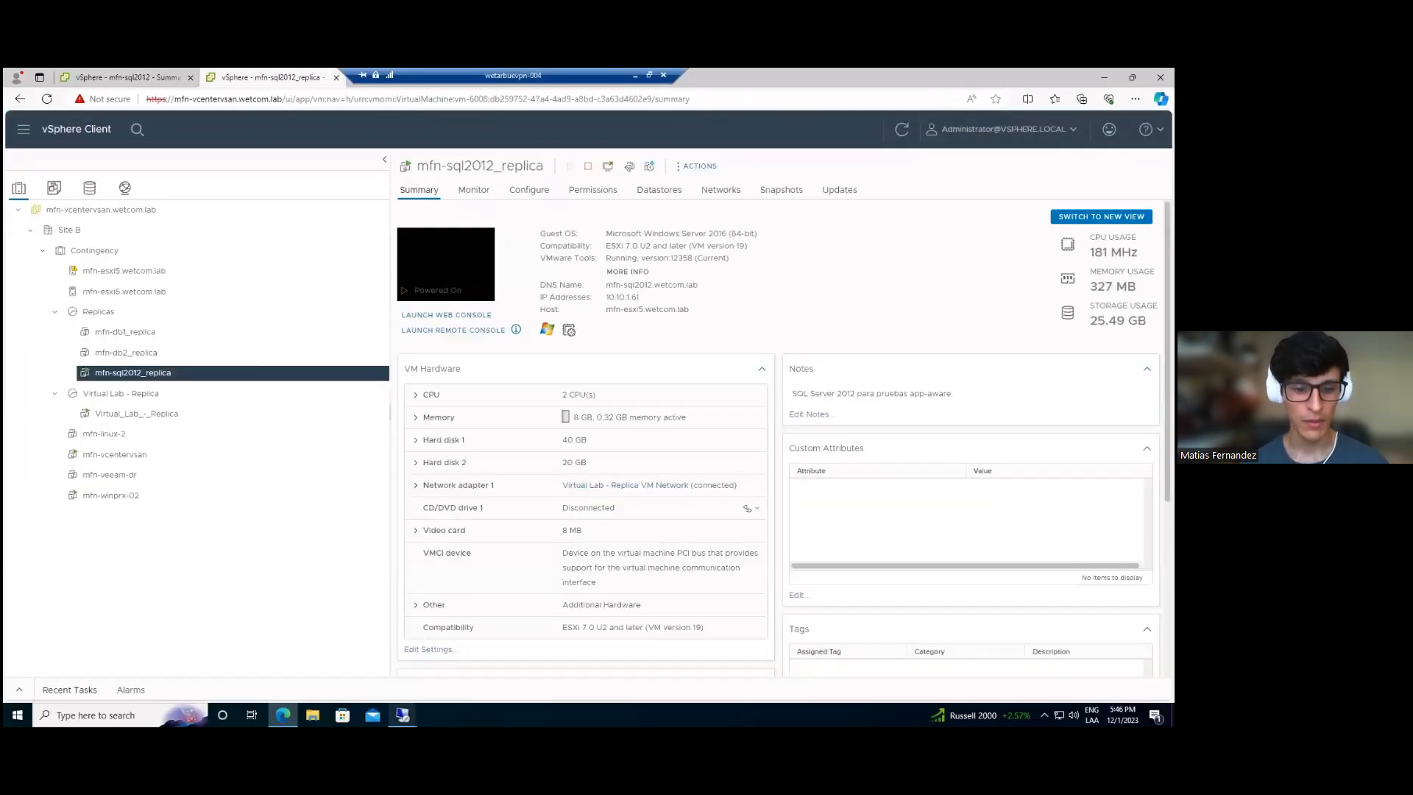
- Stop the SQL Server replica SureBackup session in Veeam and confirm with Yes
mouse_move(402, 714)
click(274, 655)
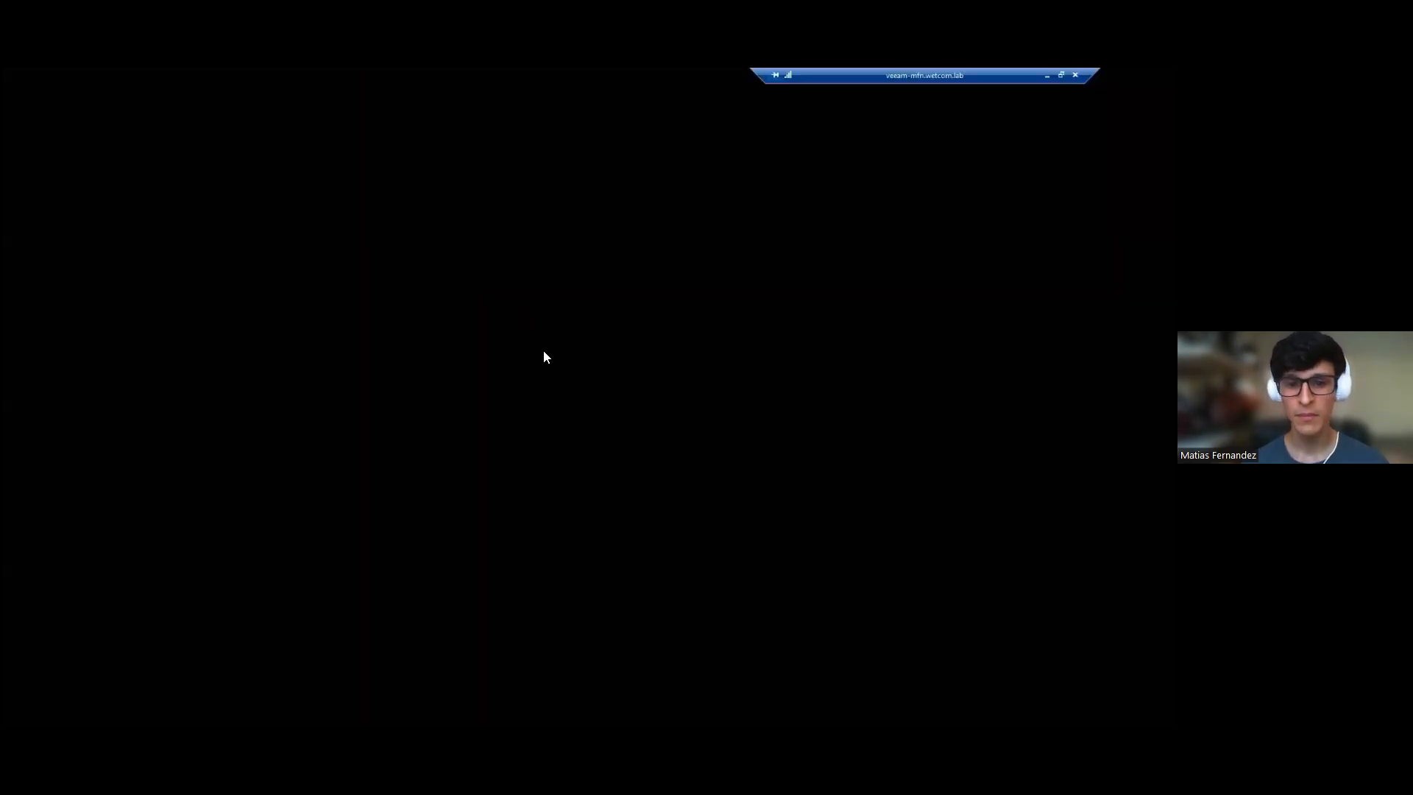
click(373, 594)
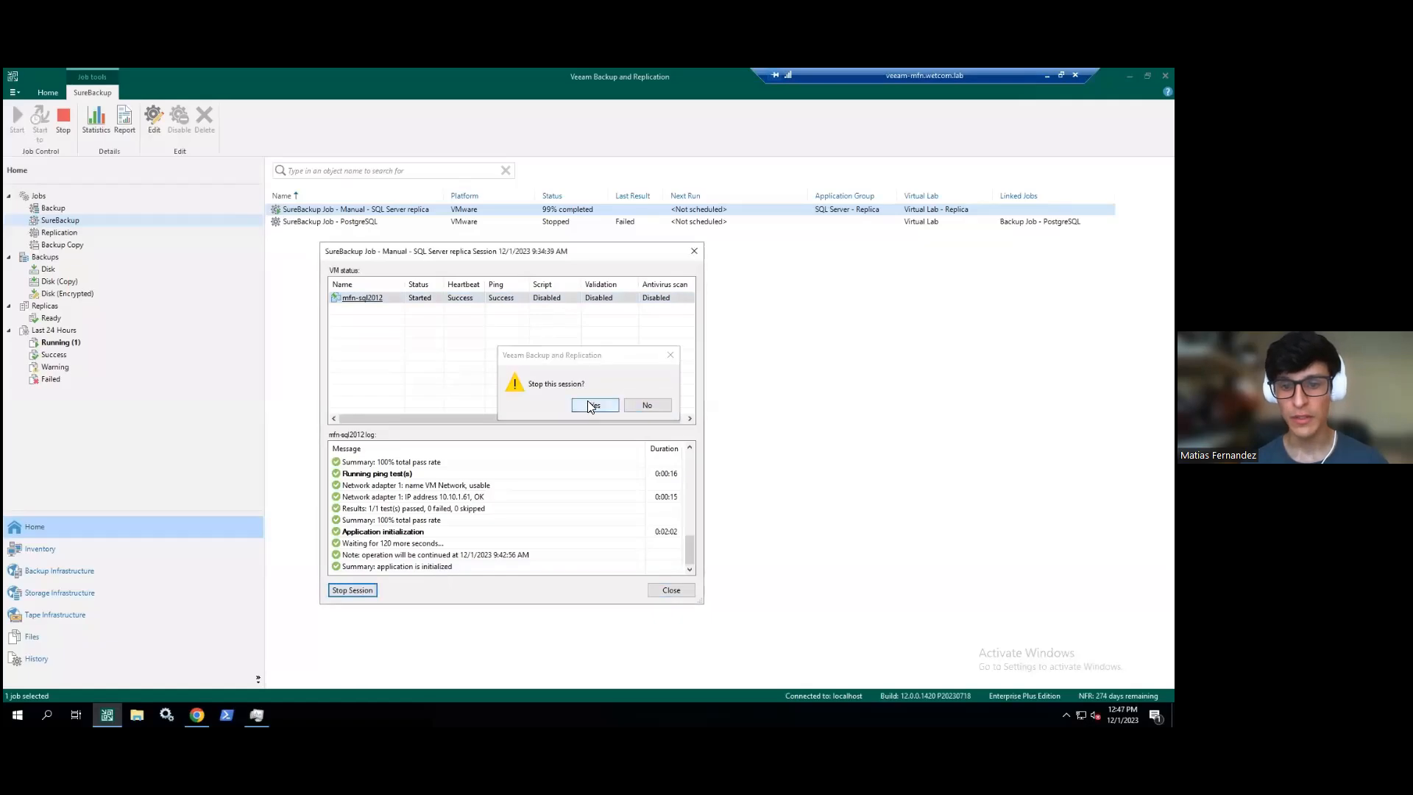
click(588, 404)
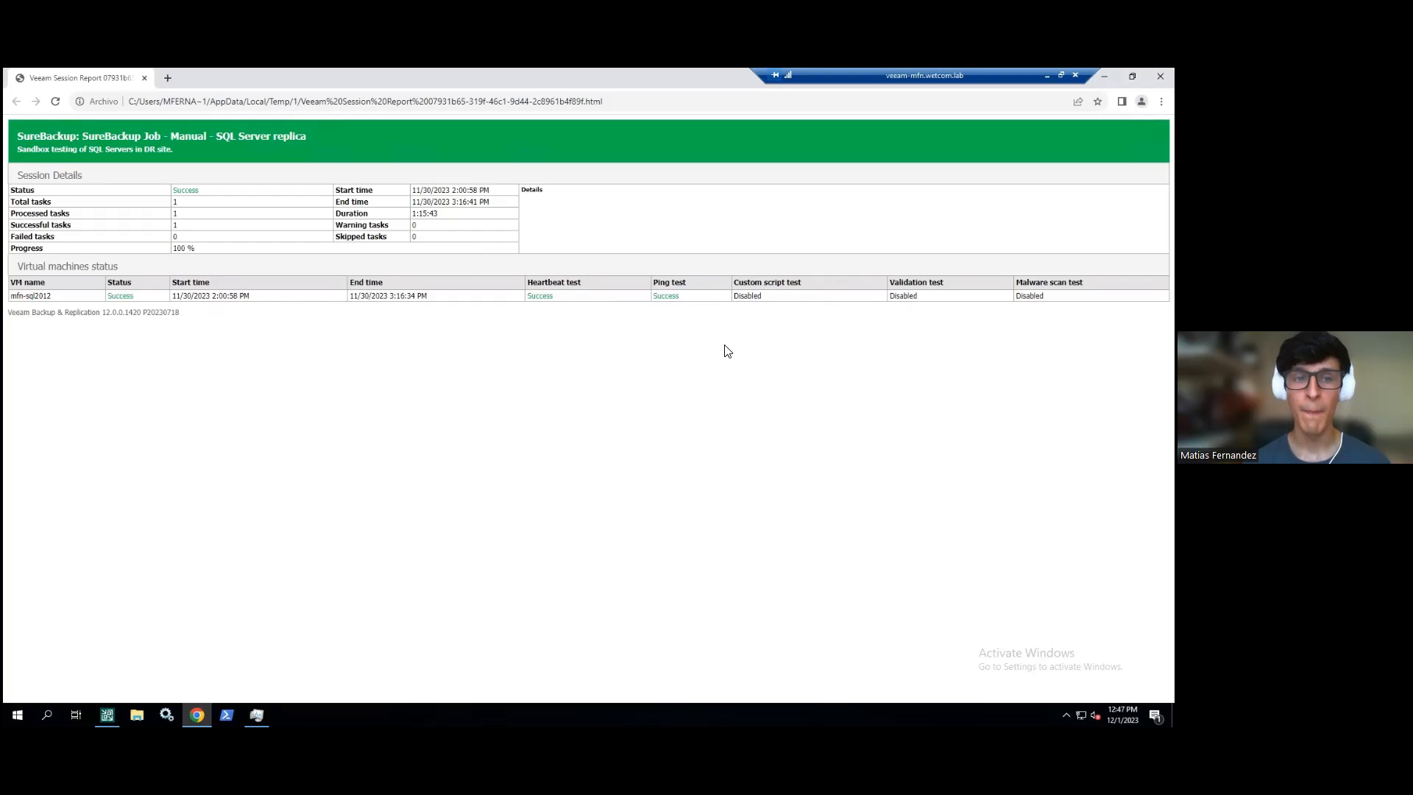
- Advance the slides to Conclusión and reveal its bullet about validating backups without impacting production
mouse_move(577, 72)
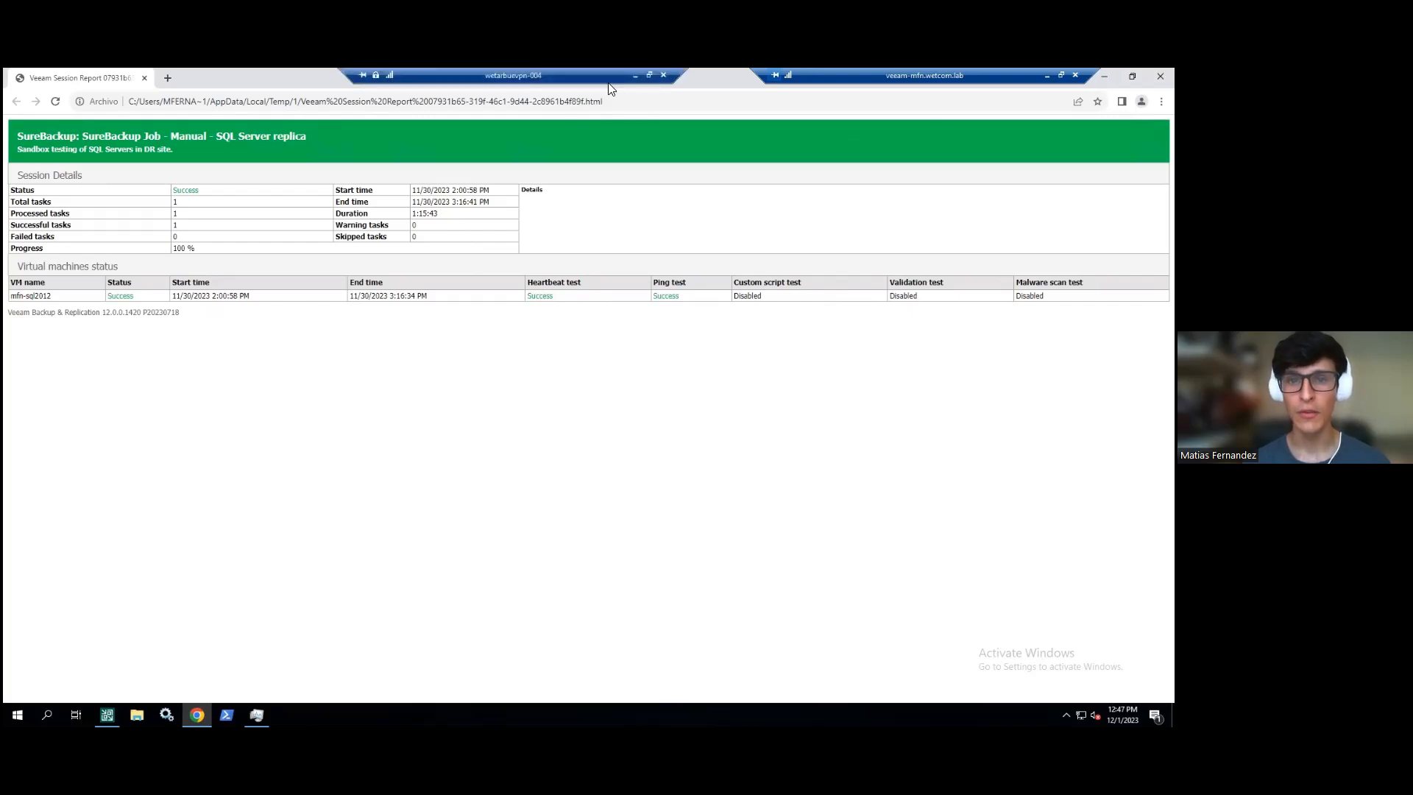
click(635, 75)
key(Right)
key(Right)
key(Right)
key(Right)
key(Right)
key(Right)
key(Right)
key(Right)
key(Right)
key(Right)
key(Right)
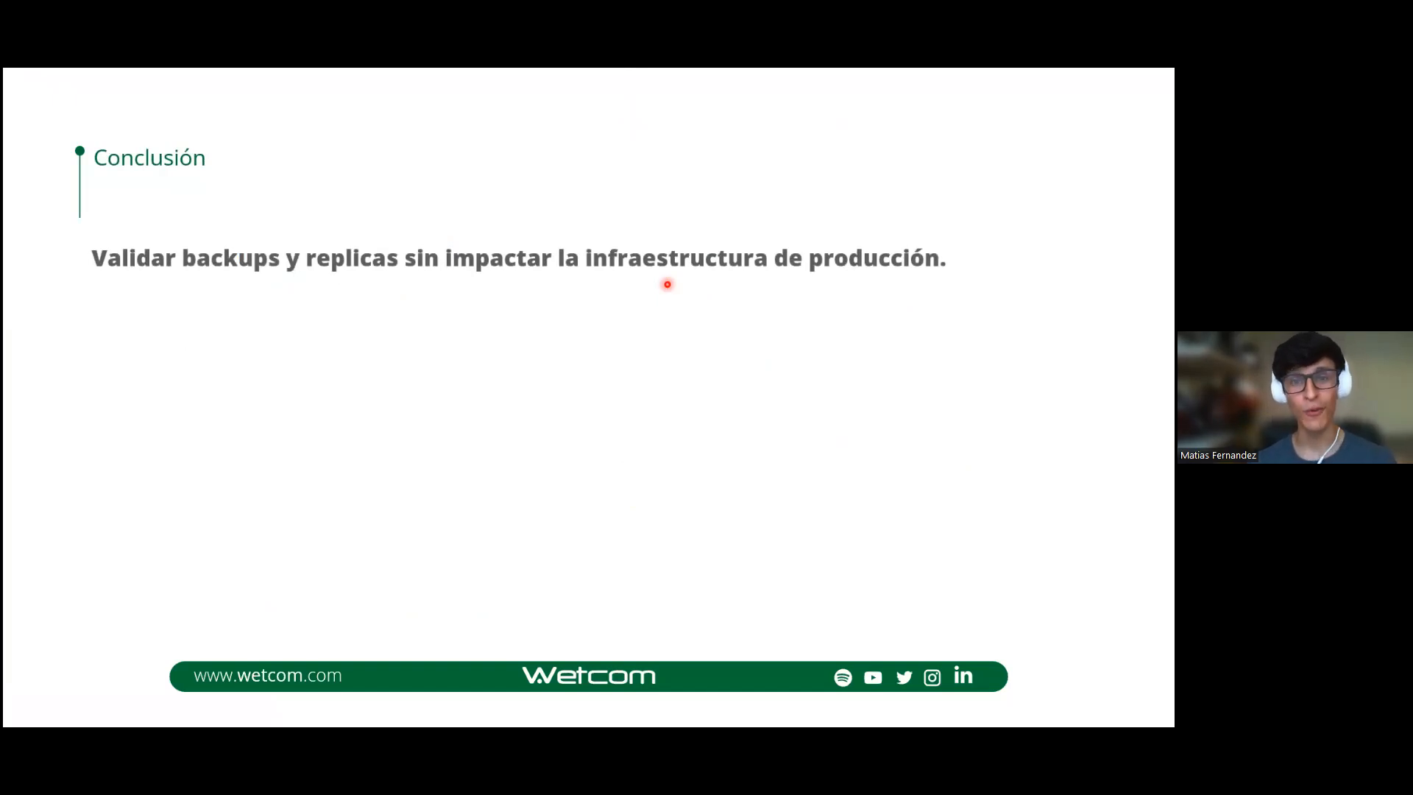
key(Right)
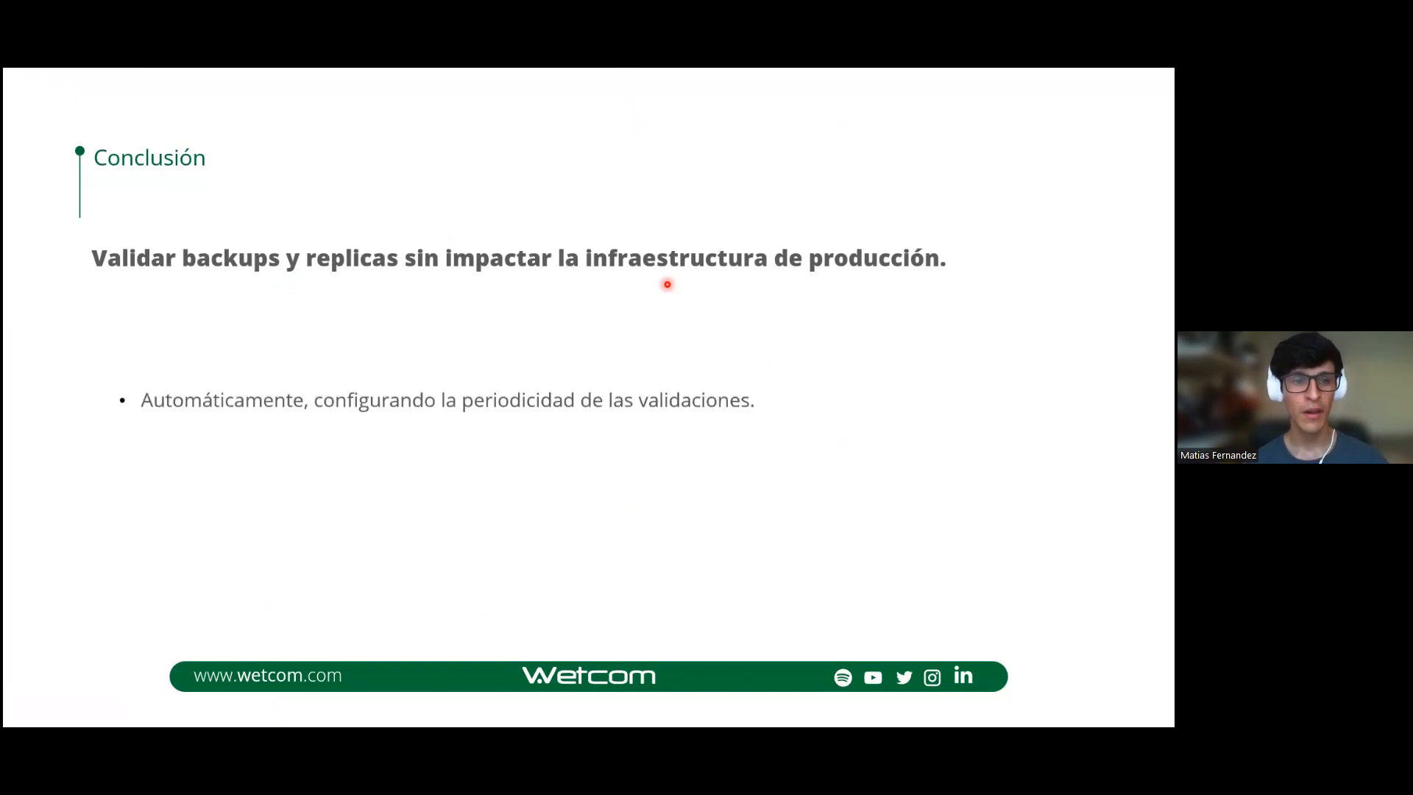